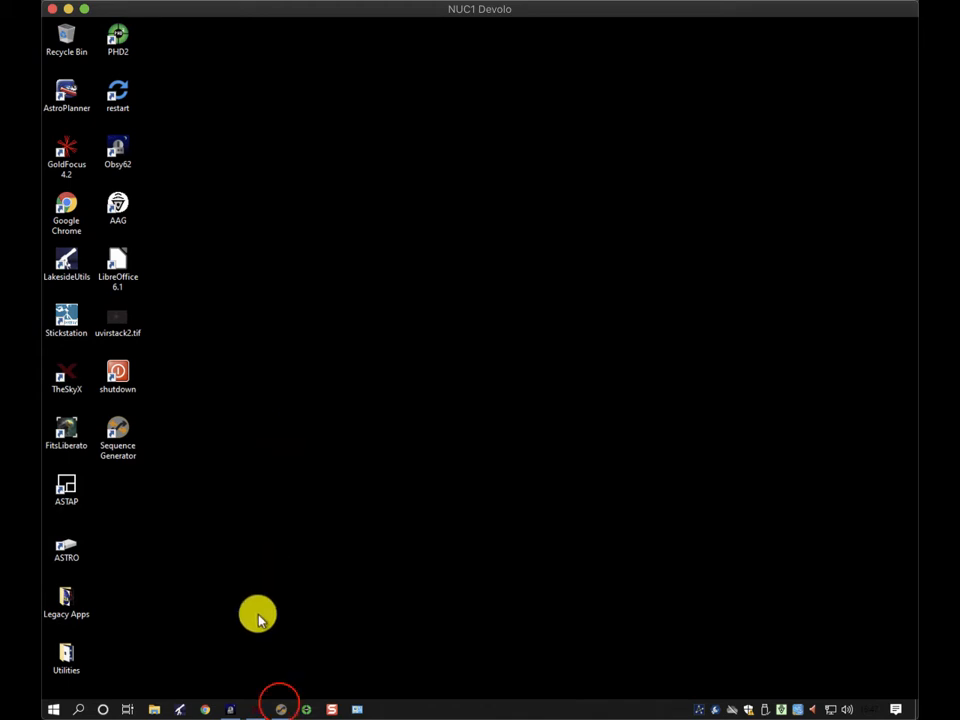
Launch Sequence Generator Pro and open the recent CarolinesRose.sgf sequence
left_click(278, 707)
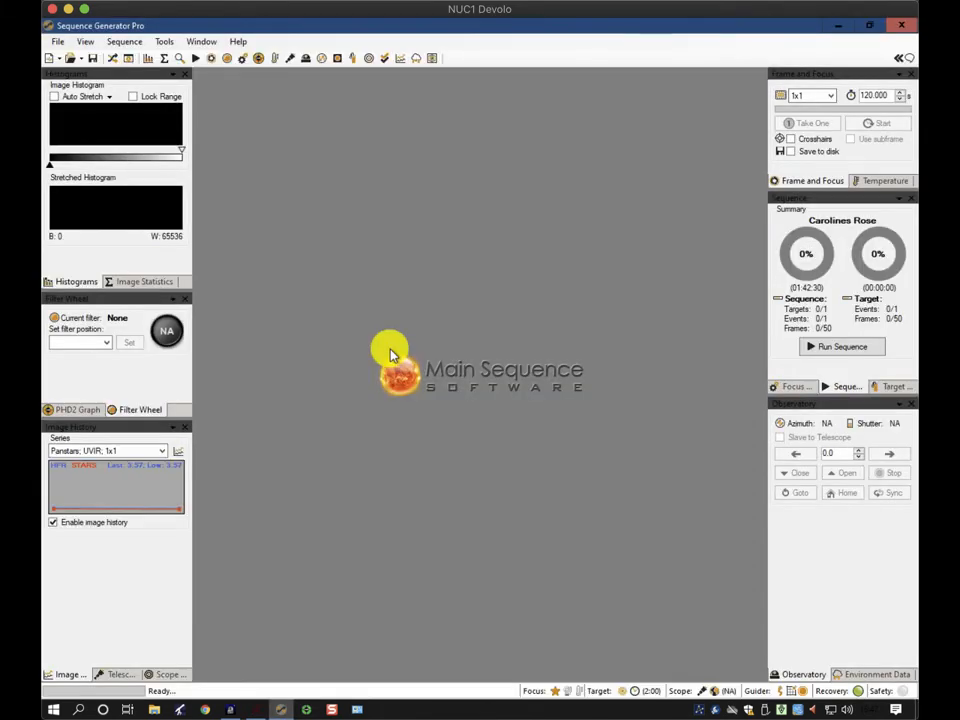
left_click(56, 43)
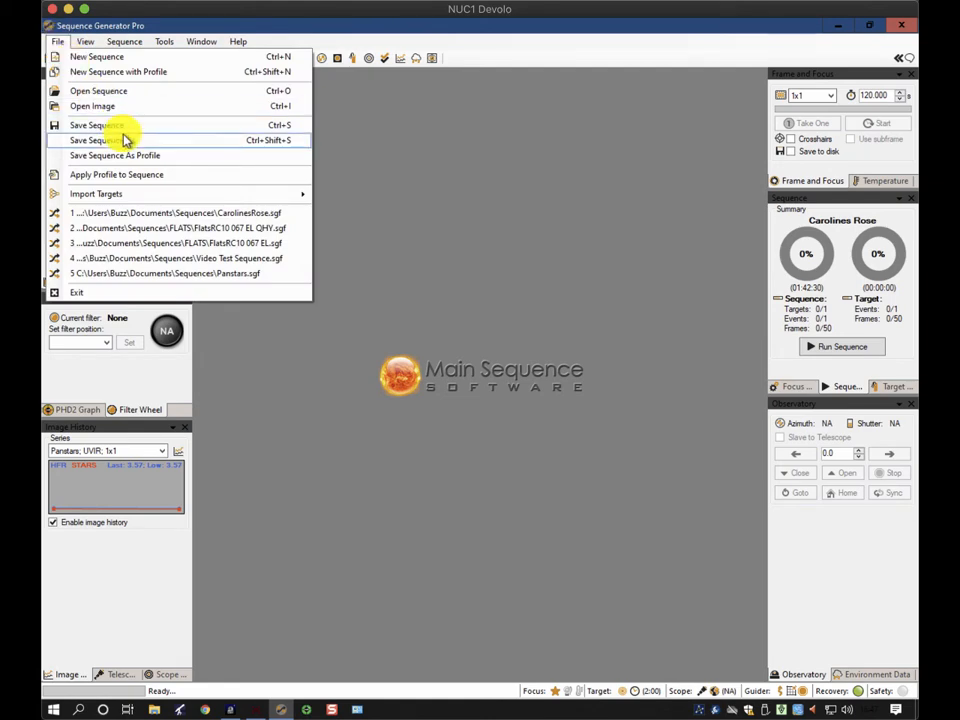
left_click(152, 213)
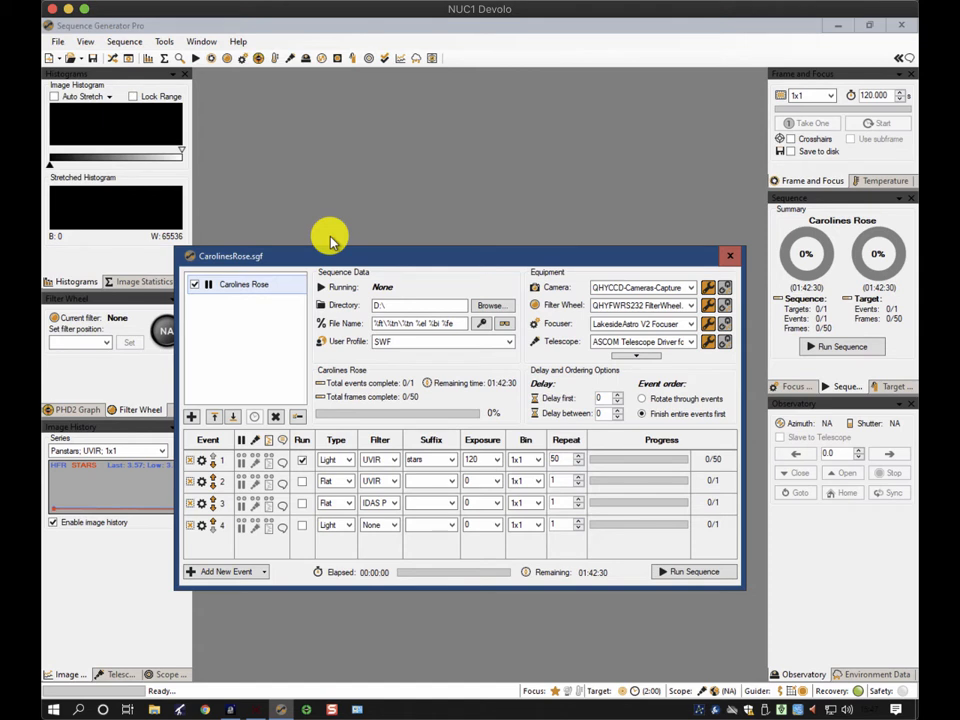
Connect the camera, filter wheel, focuser and telescope from the sequence's equipment list
left_click(636, 356)
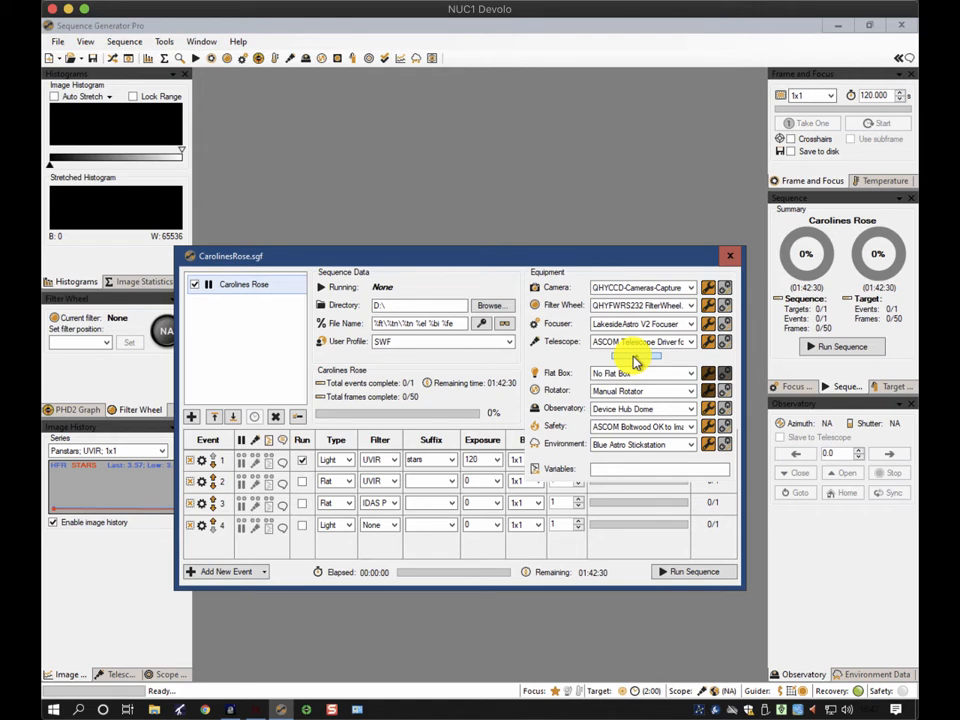
left_click(634, 360)
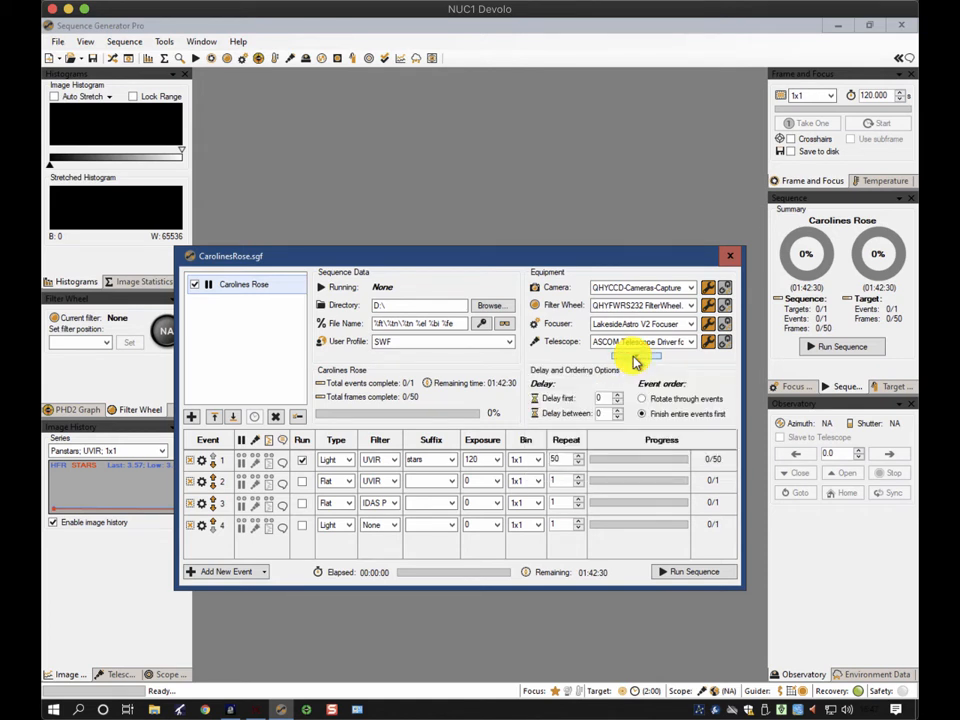
left_click(723, 287)
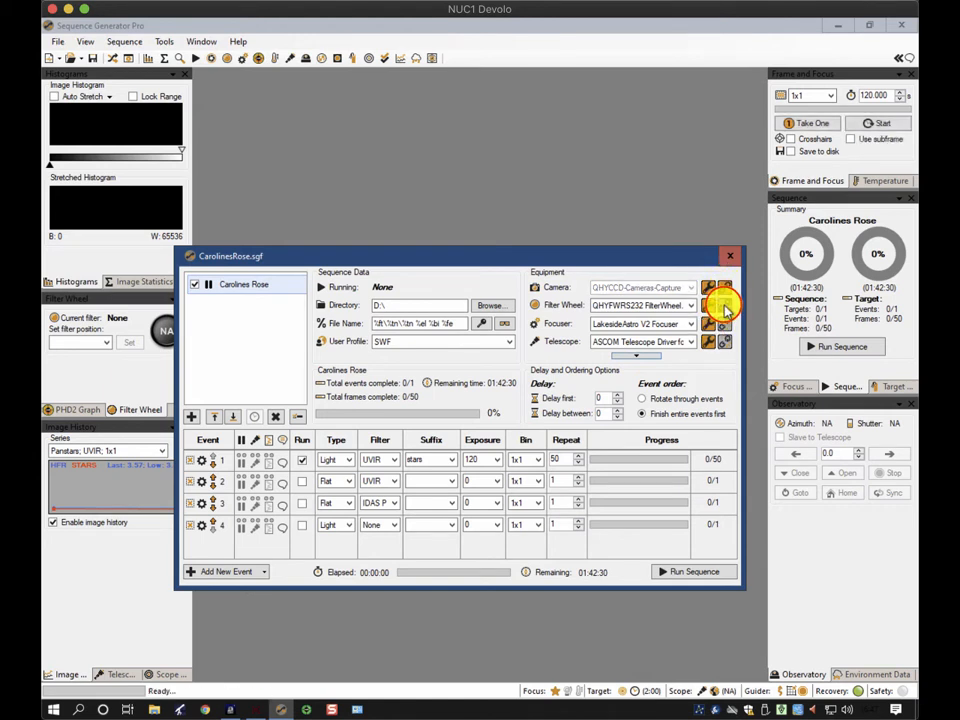
left_click(723, 306)
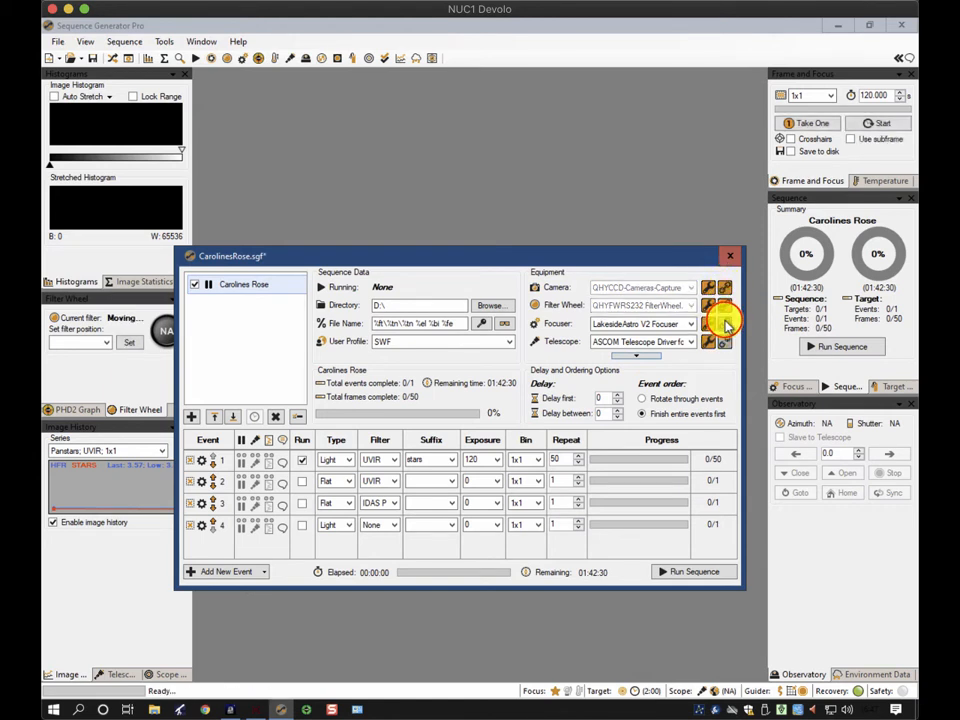
left_click(724, 322)
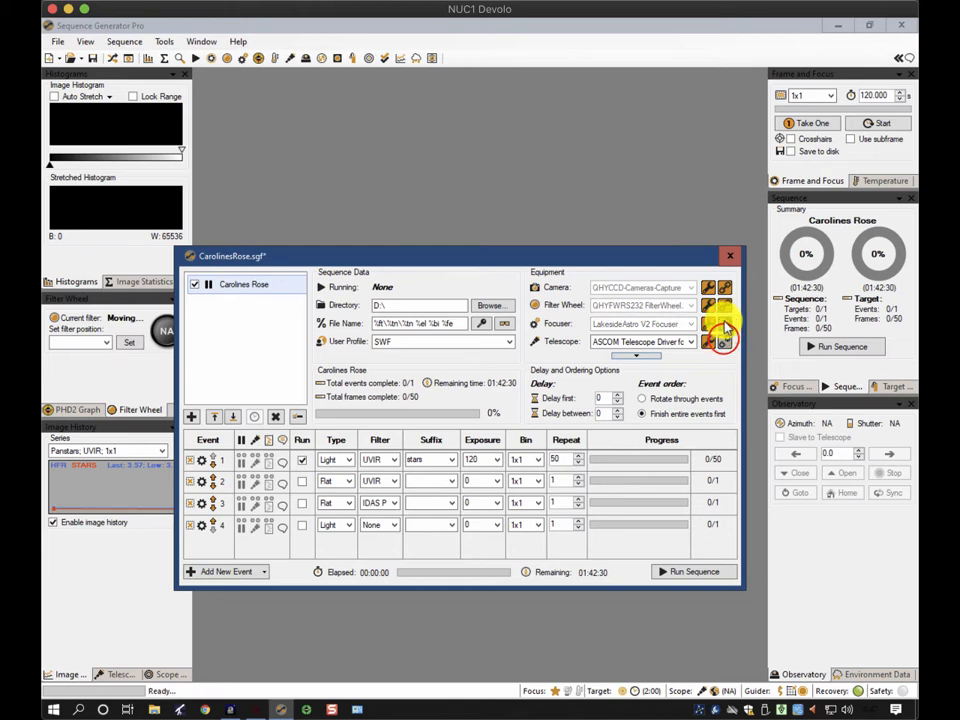
left_click(724, 342)
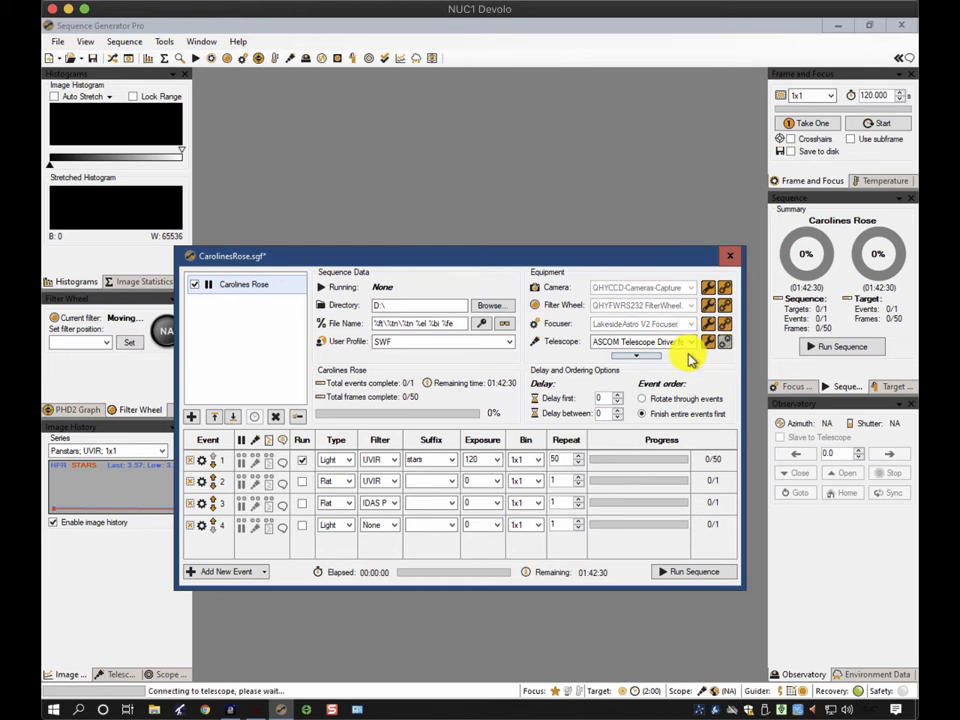
Expand the additional equipment and connect the observatory and the safety monitor
left_click(638, 357)
left_click(724, 409)
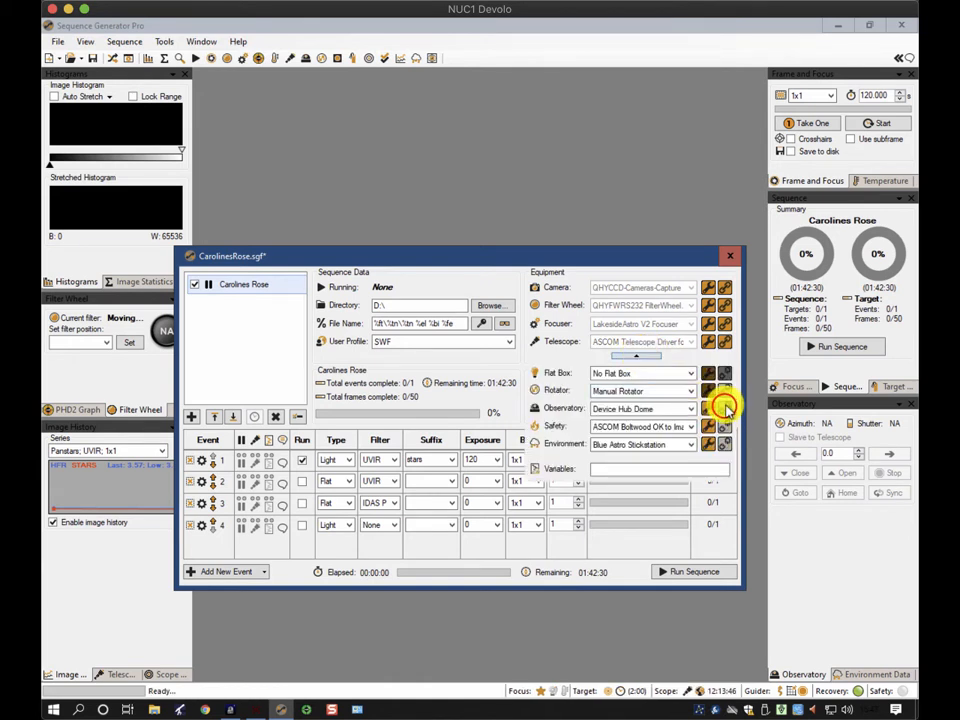
left_click(724, 426)
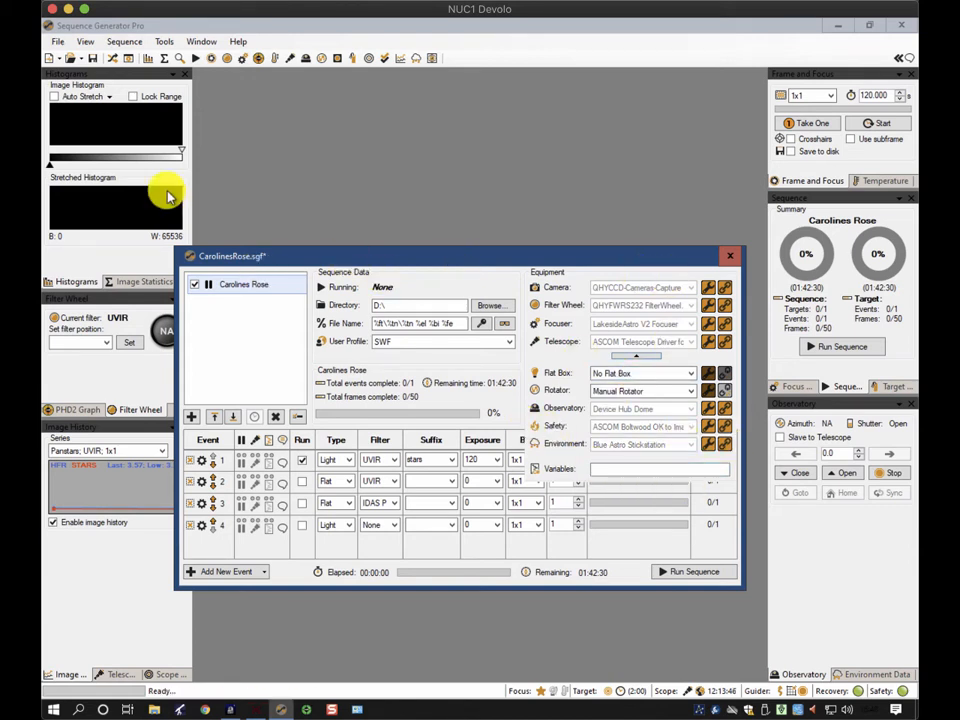
left_click(166, 43)
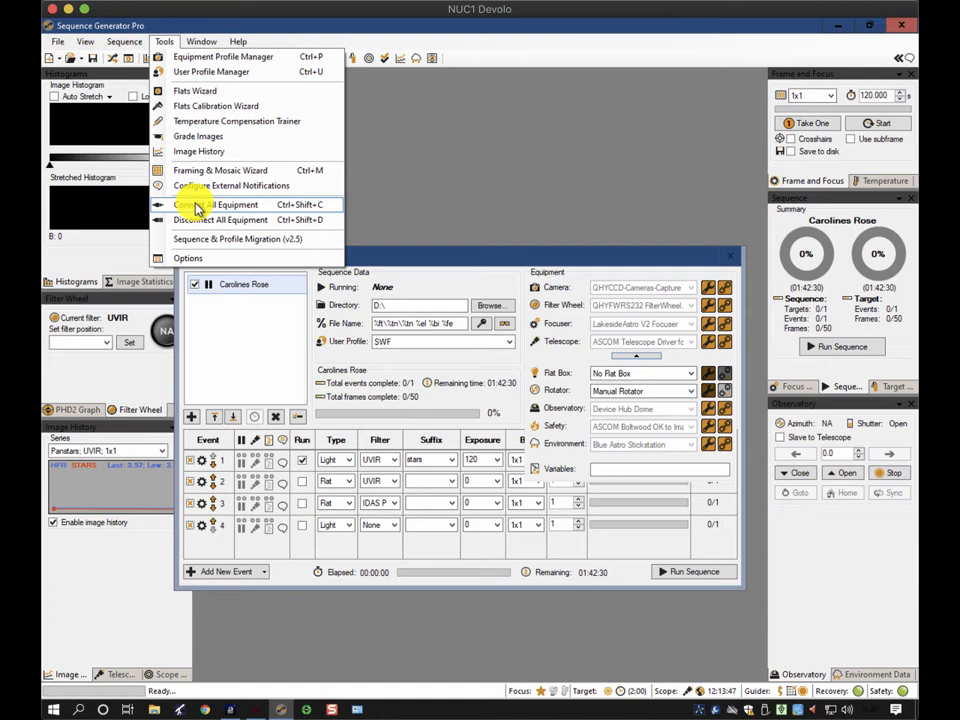
left_click(543, 253)
left_click(542, 254)
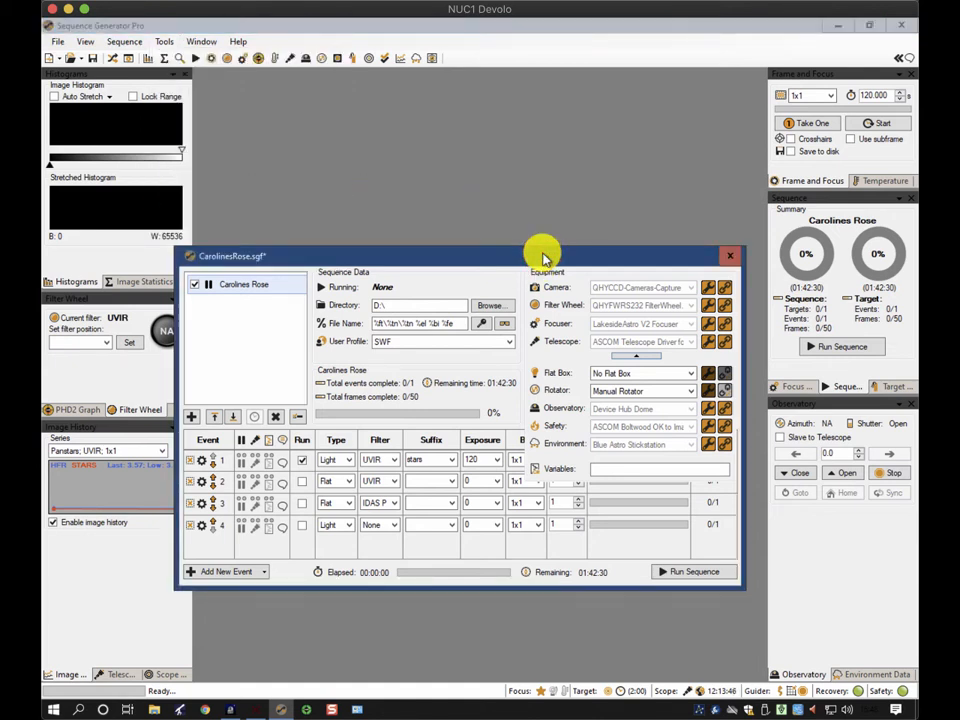
Open the equipment Control Panel and review the camera cooler's cool-down and warm-up settings
left_click(131, 57)
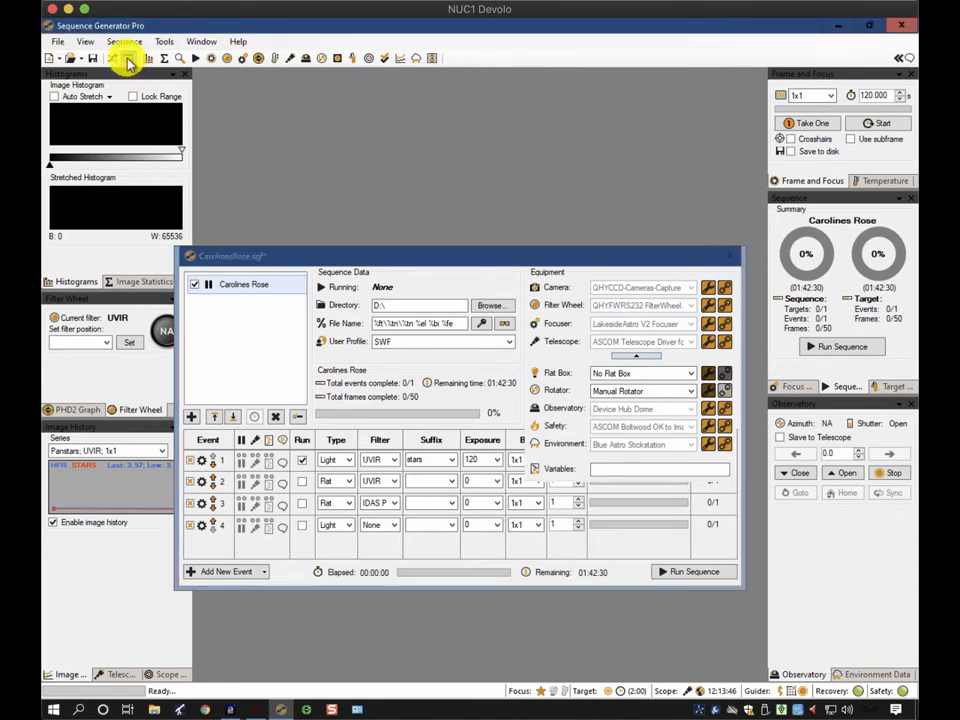
left_click(125, 59)
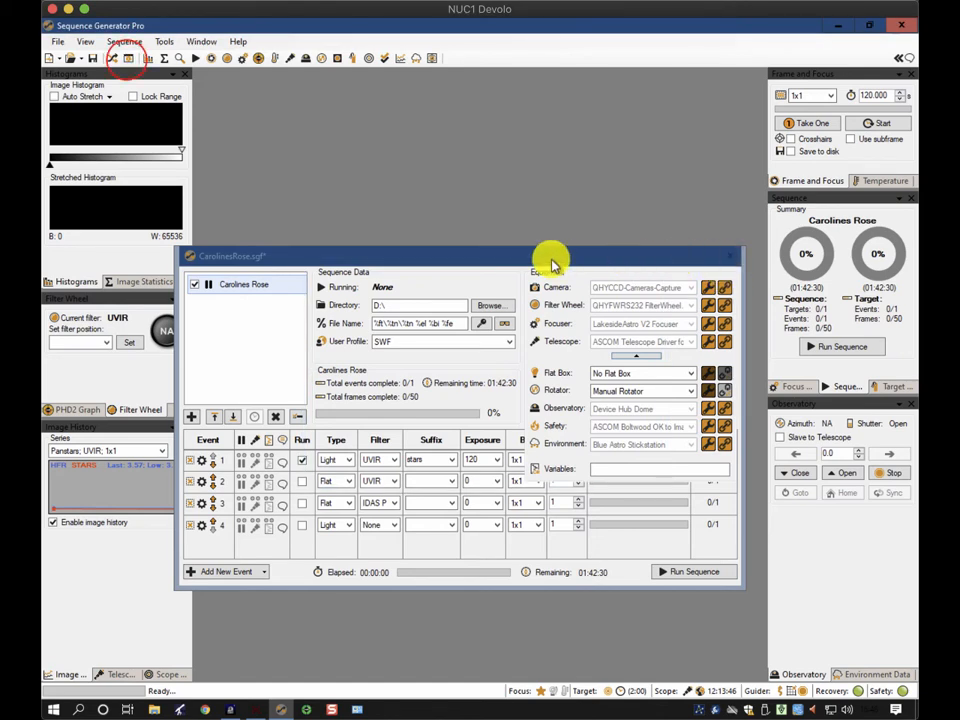
left_click(126, 60)
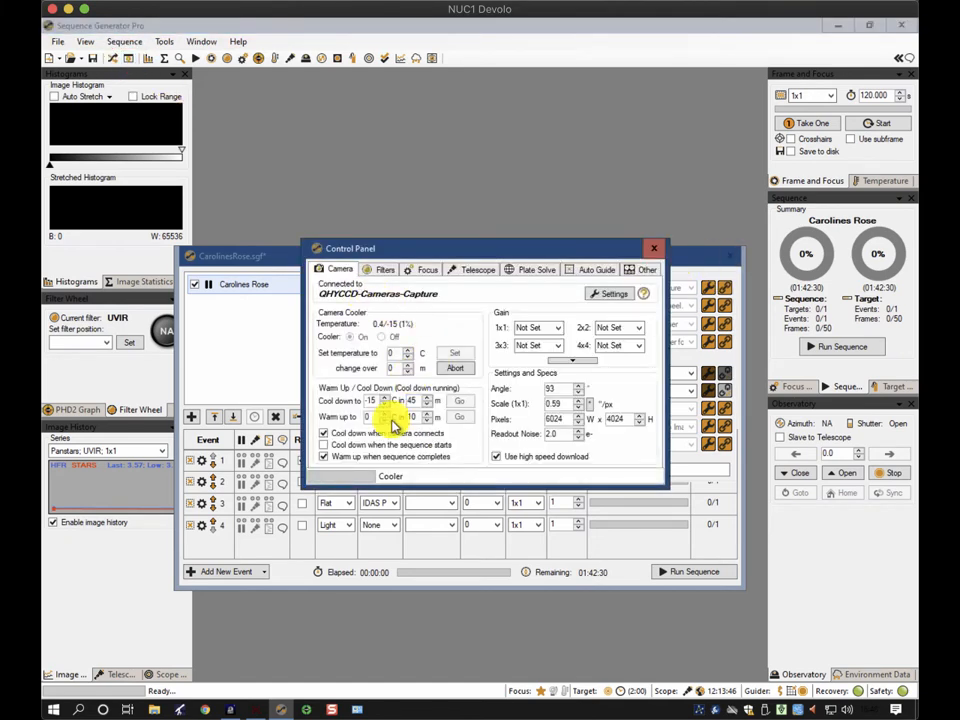
left_click(338, 435)
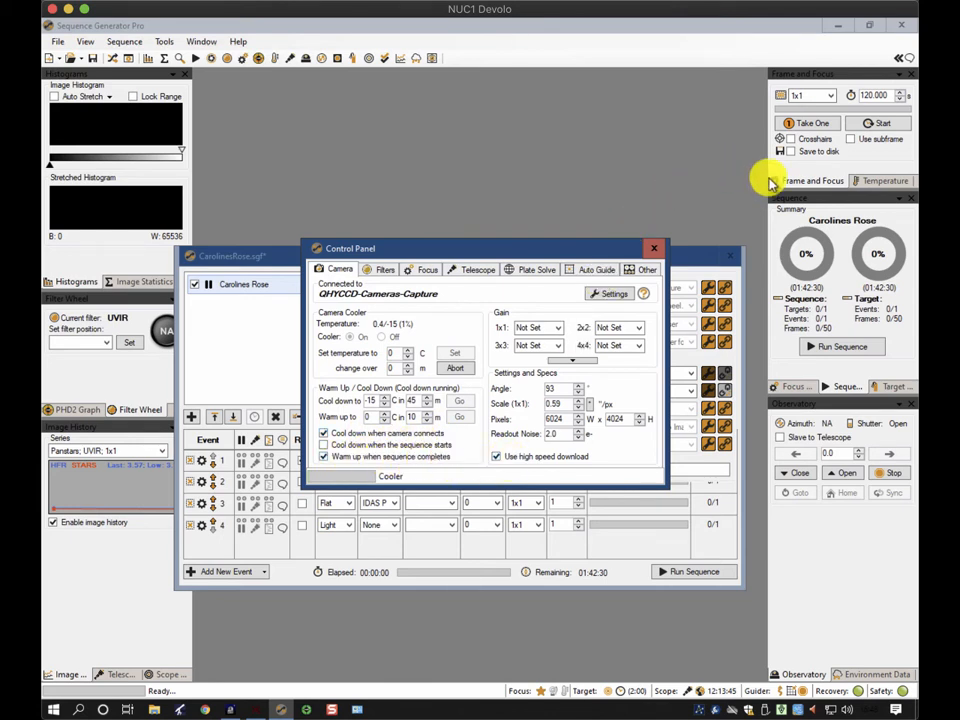
Switch the docked panel to Temperature and close the Control Panel
left_click(888, 181)
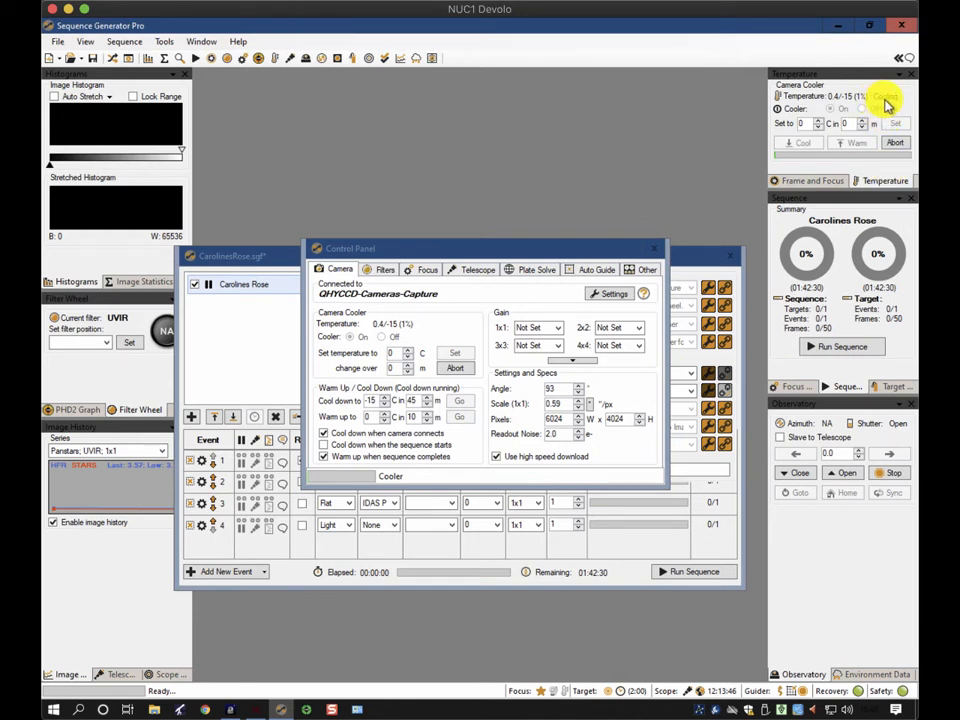
left_click(655, 250)
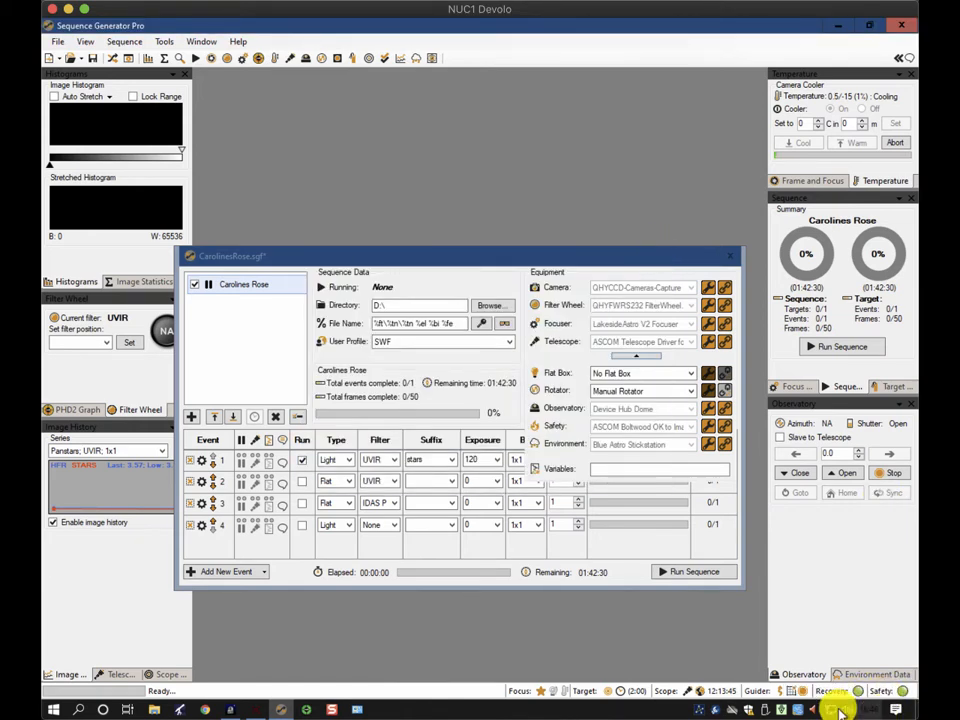
Open AAG CloudWatcher, view its cloud, brightness, rain and wind graphs, then minimise it
left_click(780, 708)
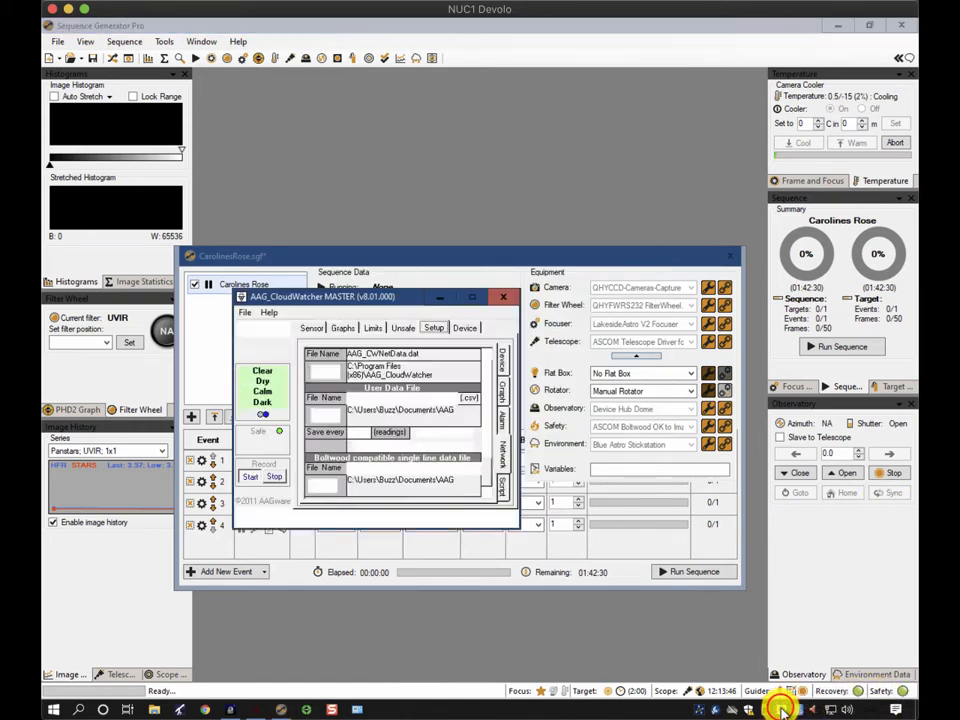
left_click(339, 326)
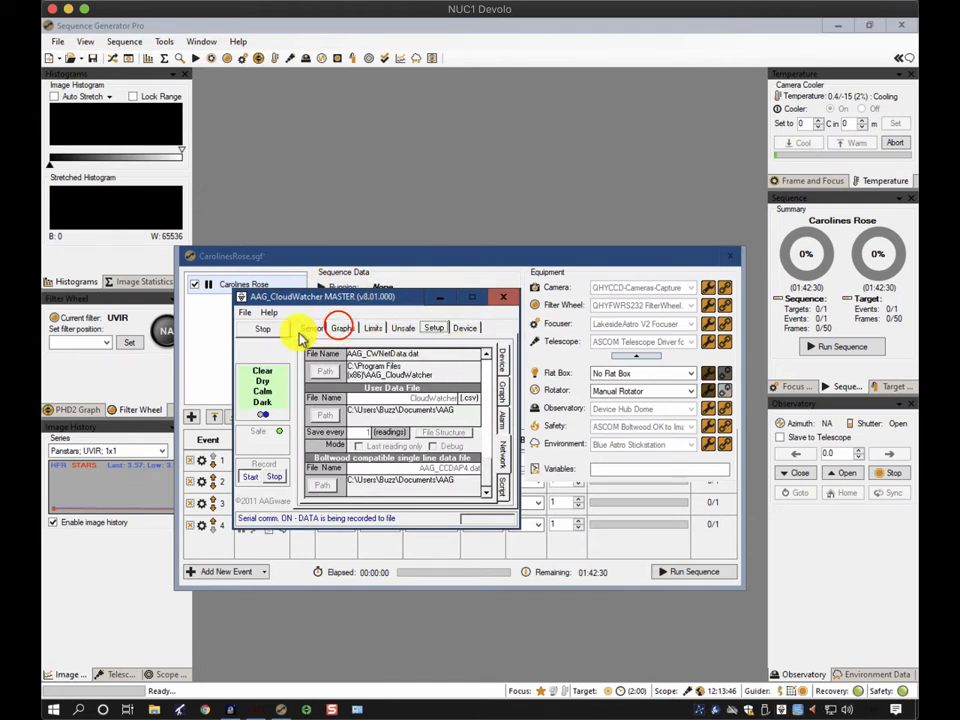
left_click(338, 324)
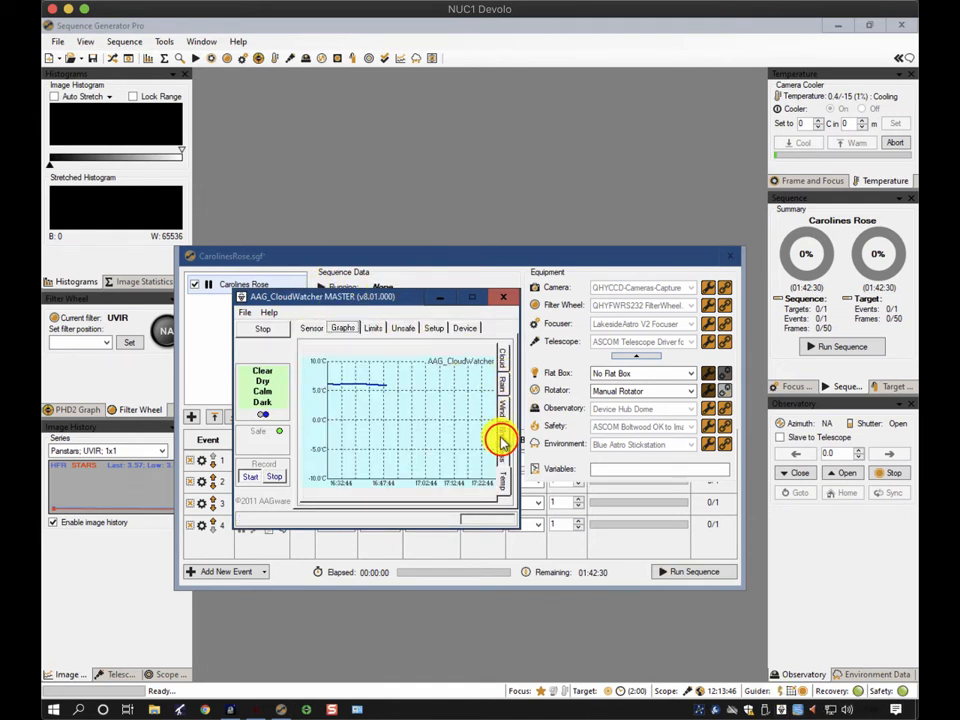
left_click(501, 440)
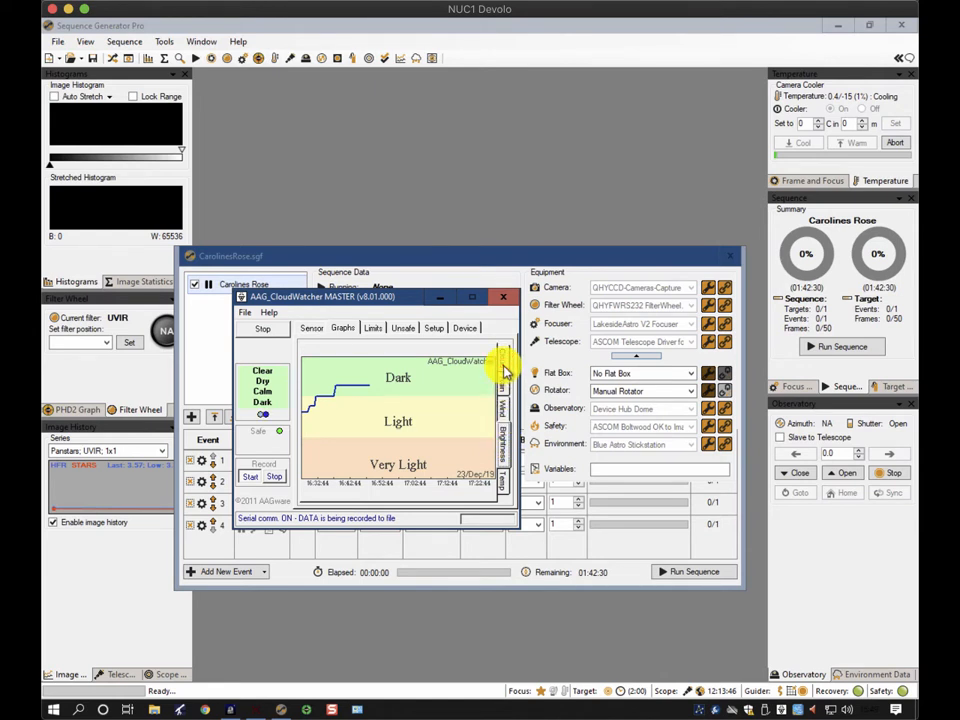
left_click(503, 370)
left_click(502, 385)
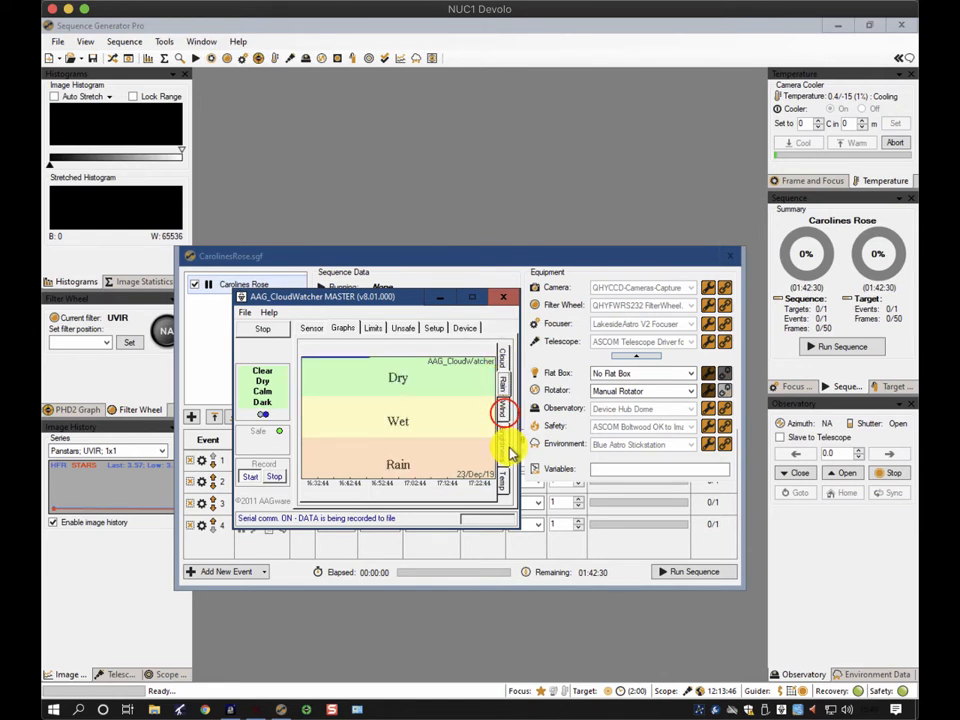
left_click(505, 416)
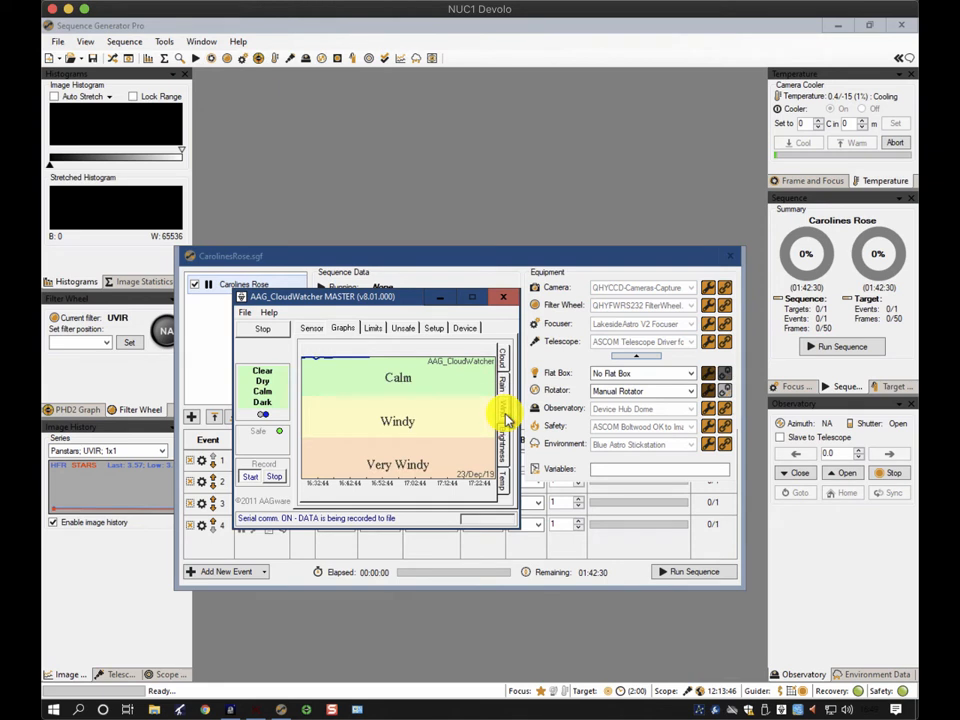
left_click(439, 297)
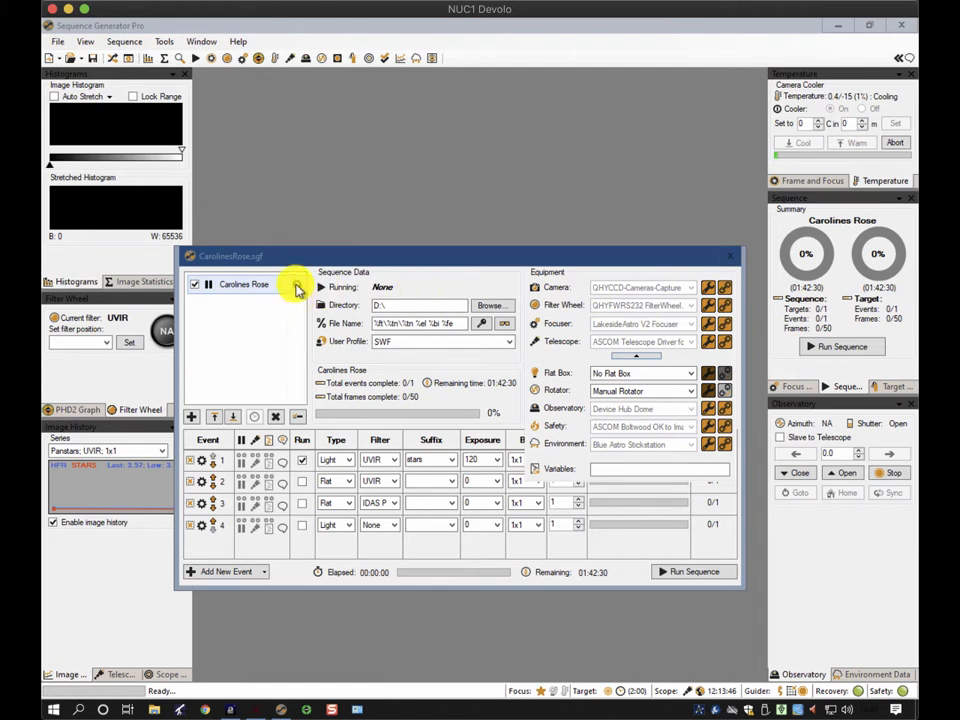
Open the Caroline's Rose target settings, then unpark the mount in the Observatory Control Panel and minimise it
left_click(295, 286)
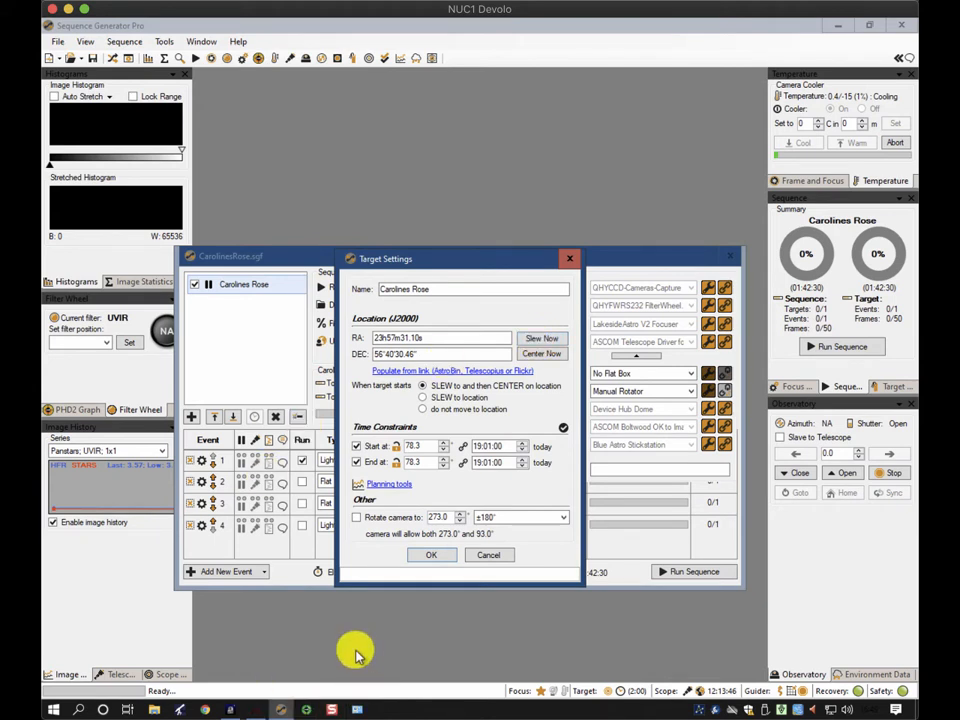
left_click(230, 709)
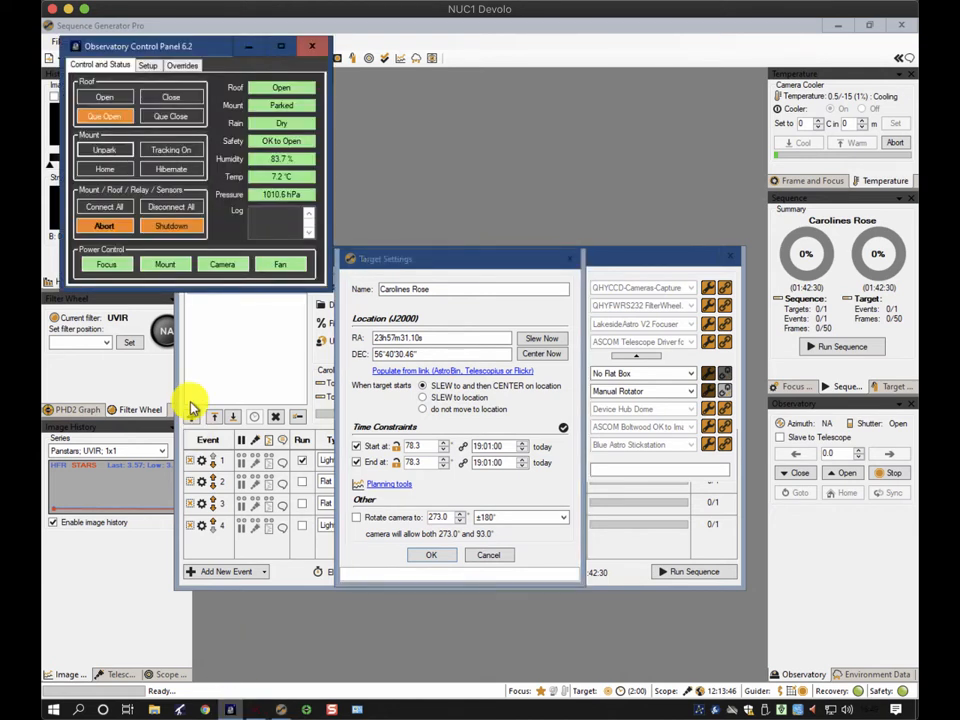
left_click(100, 150)
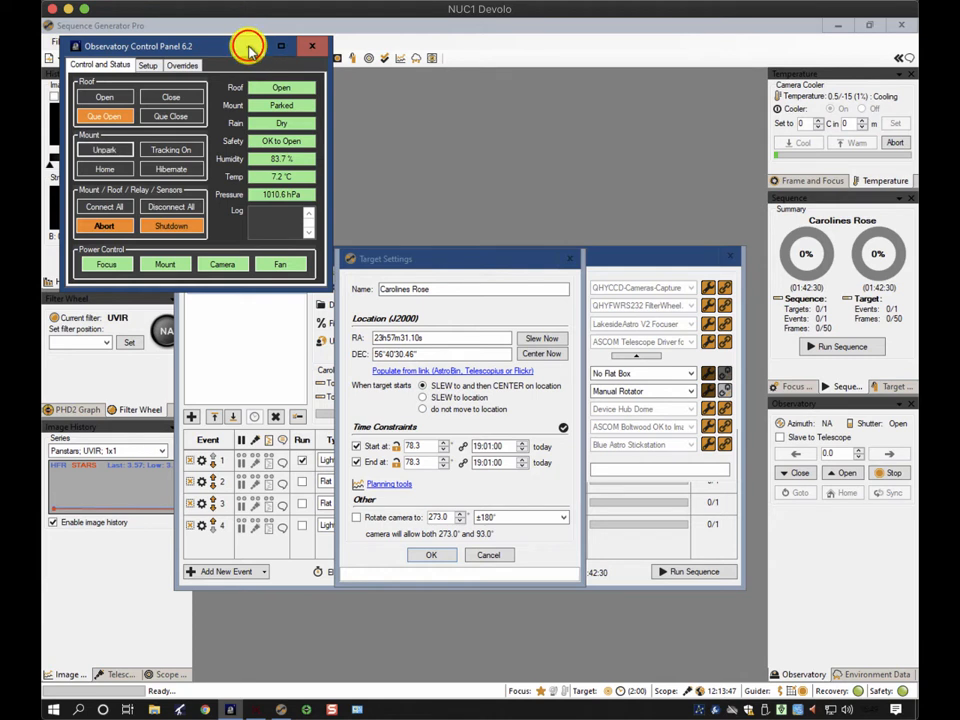
left_click(248, 48)
Slew the telescope to the target and follow its movement on the TheSkyX sky chart
left_click(548, 339)
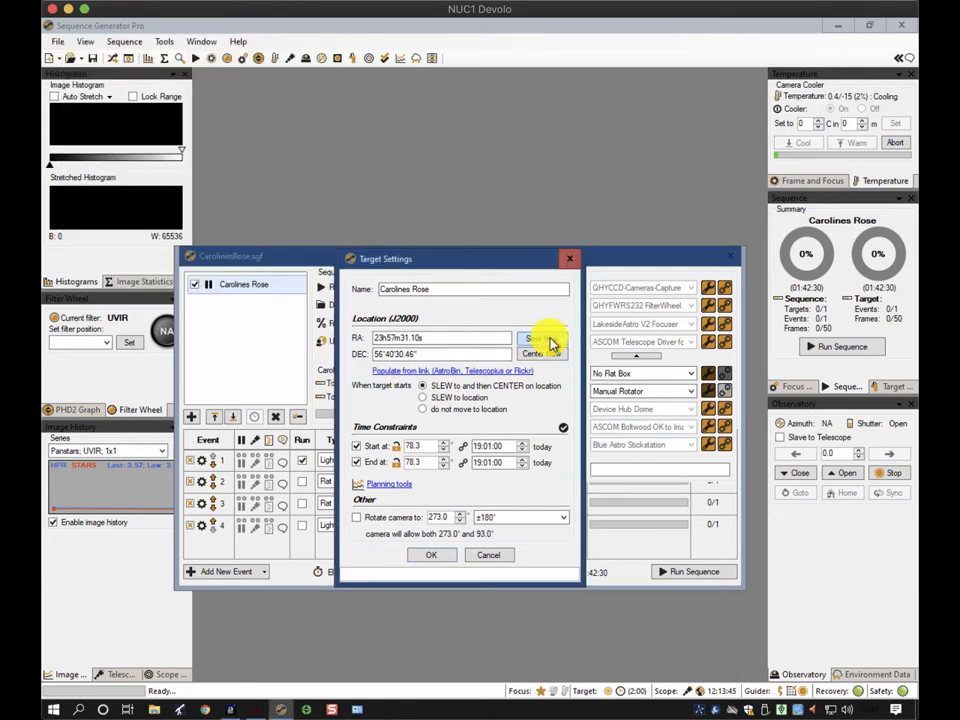
left_click(255, 706)
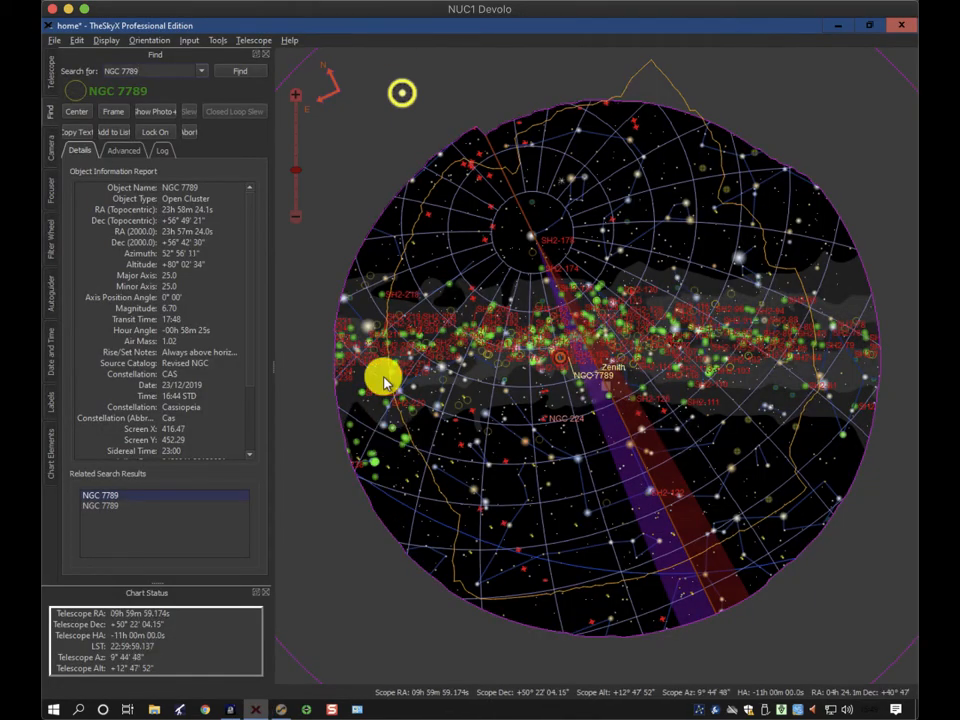
mouse_move(383, 381)
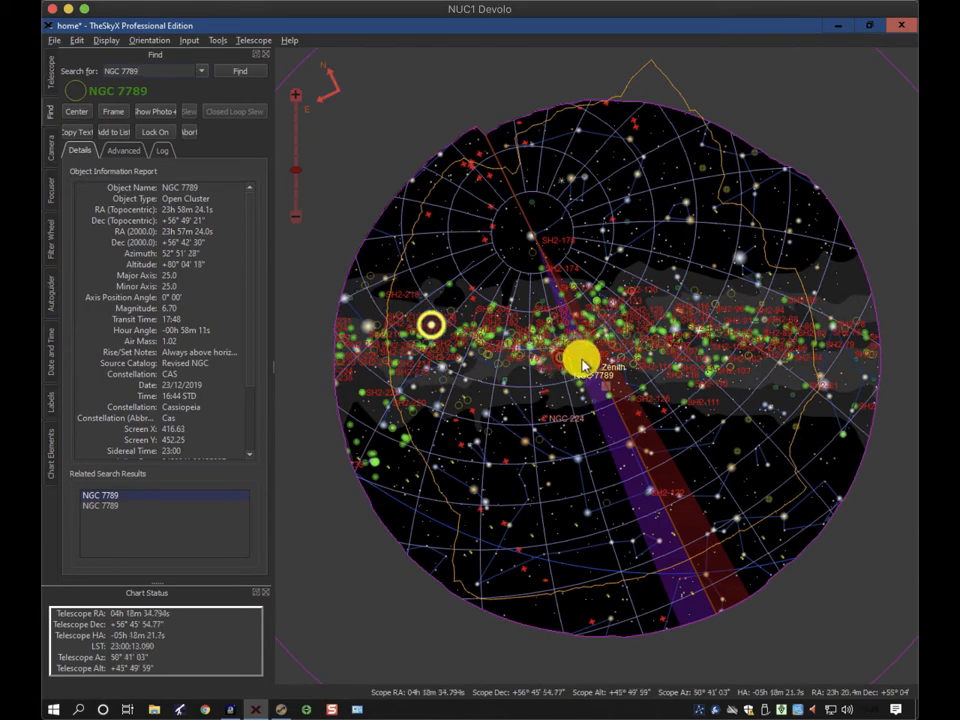
mouse_move(583, 366)
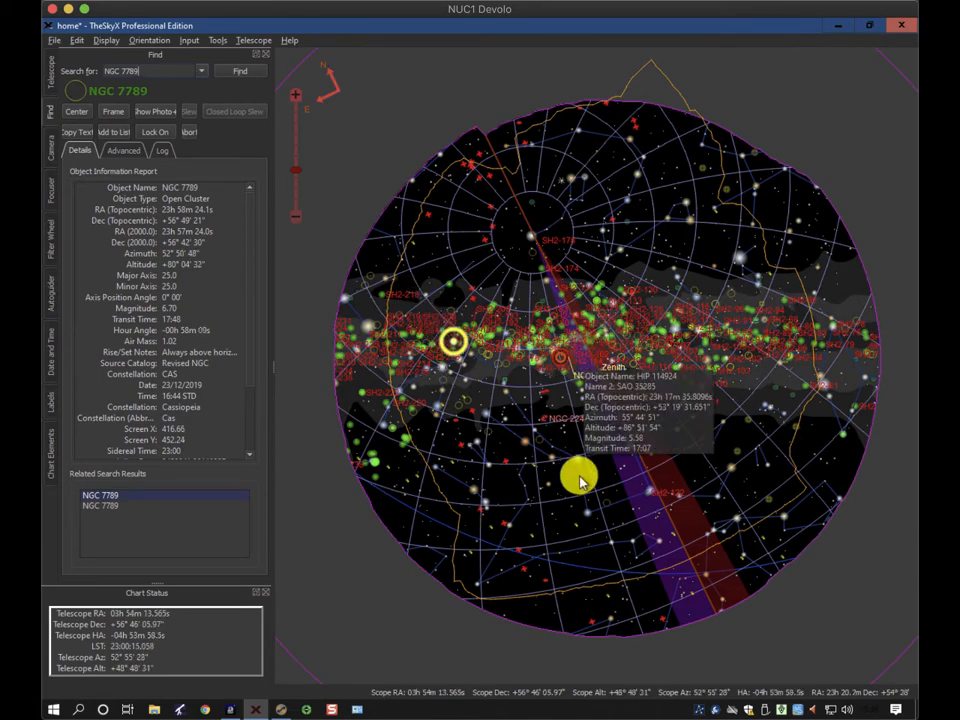
Return to Sequence Generator Pro, confirm the target settings and close the sequence window
left_click(282, 709)
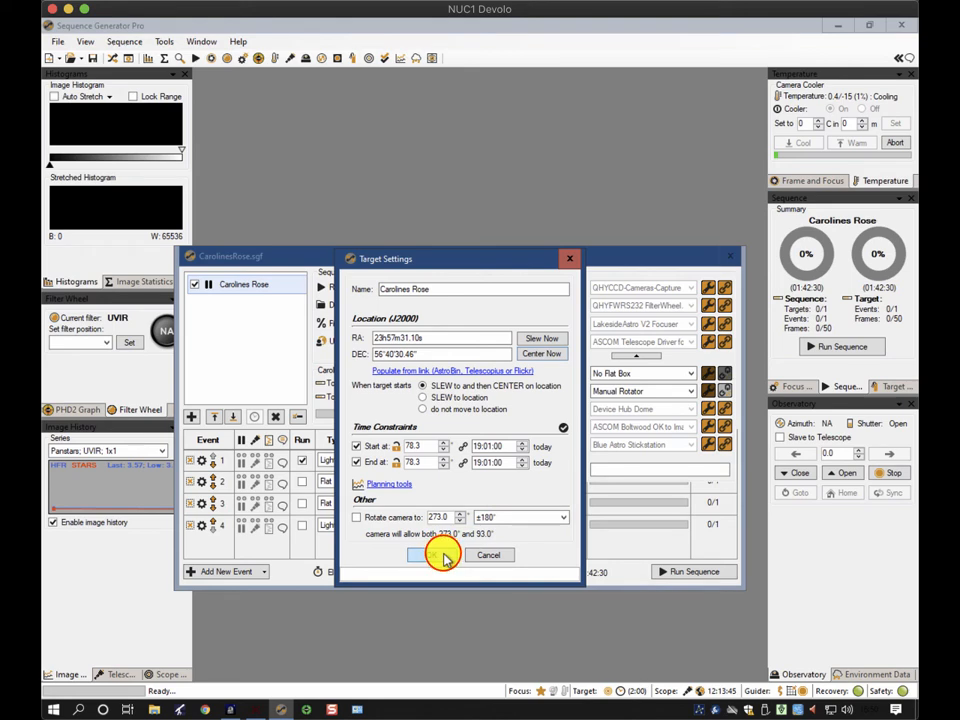
left_click(443, 557)
left_click(731, 256)
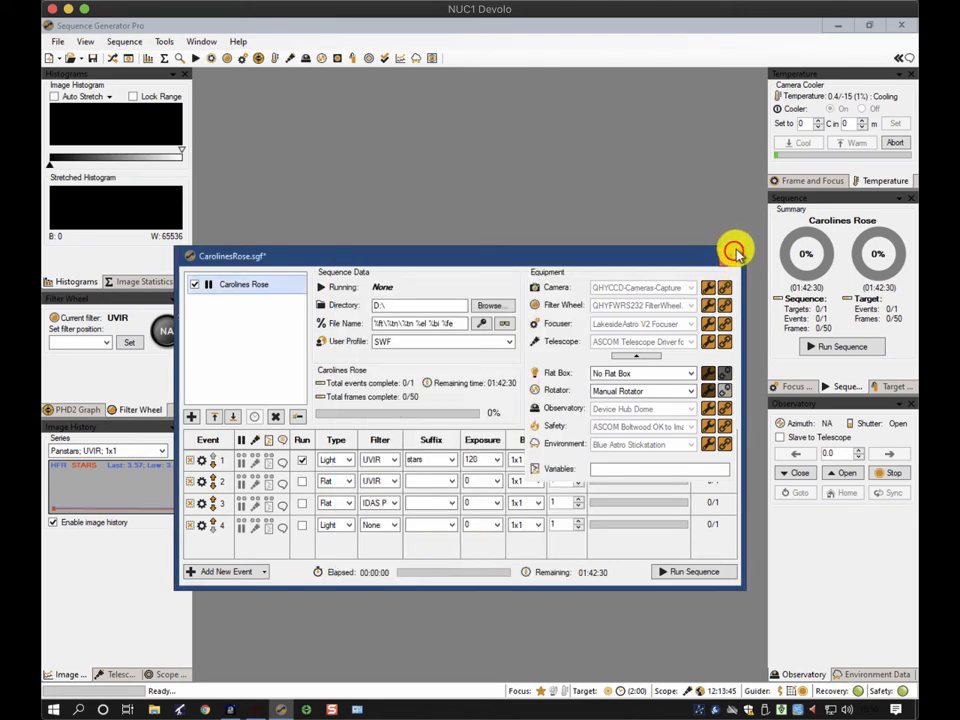
Open the focus and frame-and-focus panels and take a single 3 s test exposure
left_click(795, 386)
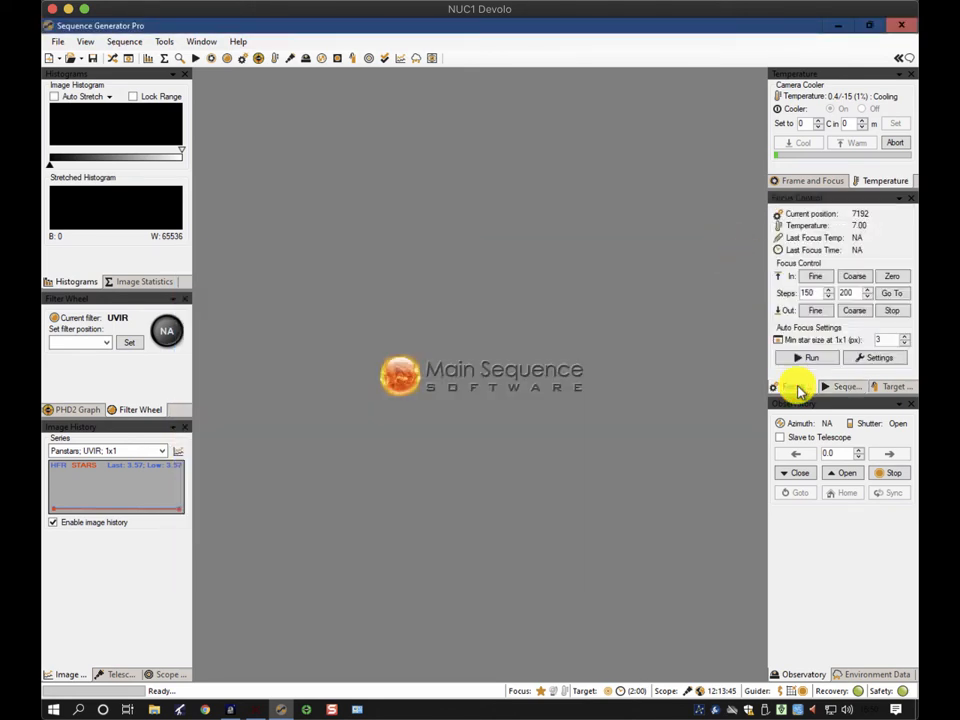
left_click(830, 178)
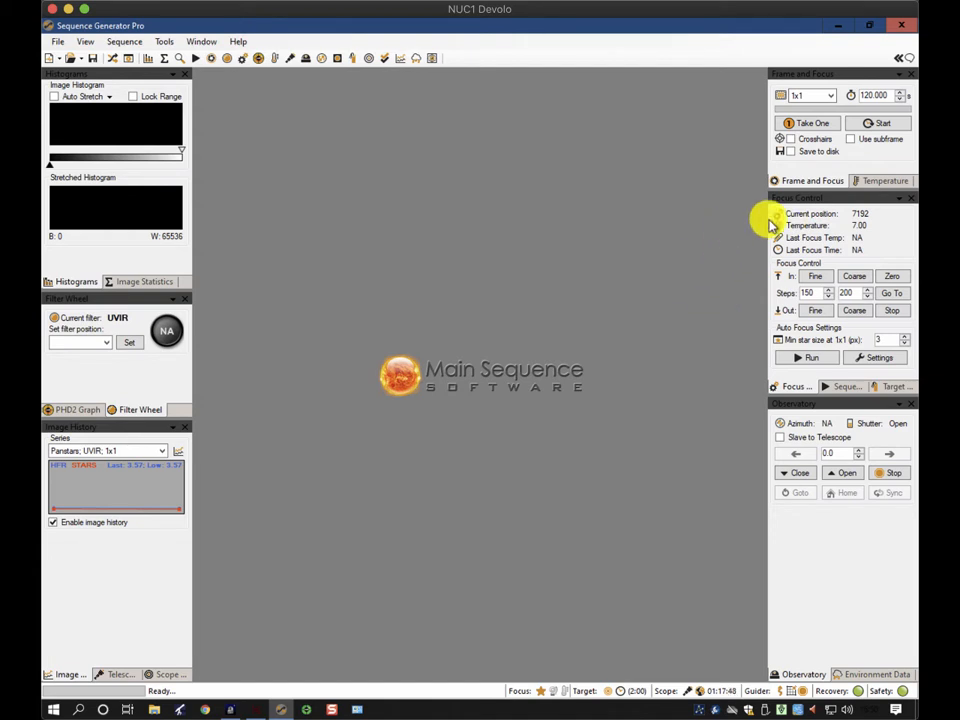
double_click(884, 95)
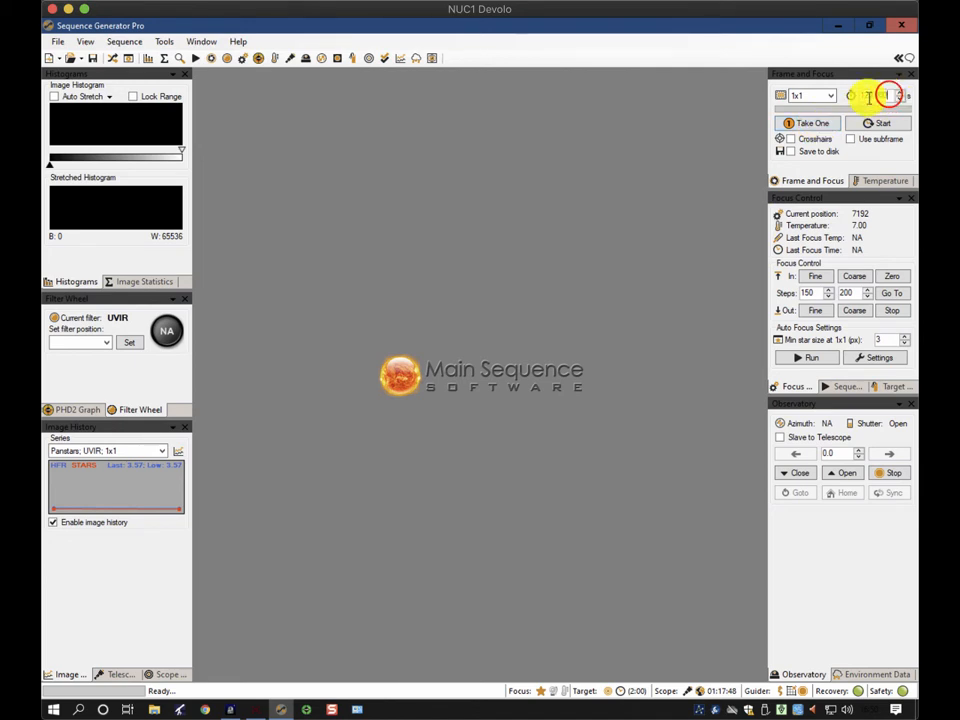
type("3")
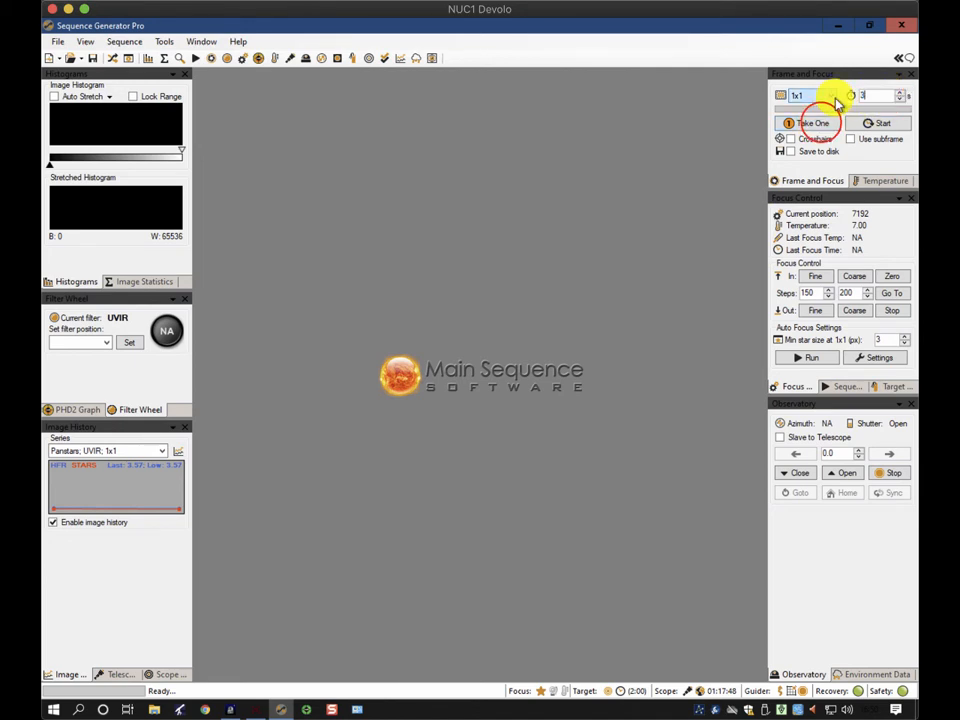
left_click(815, 122)
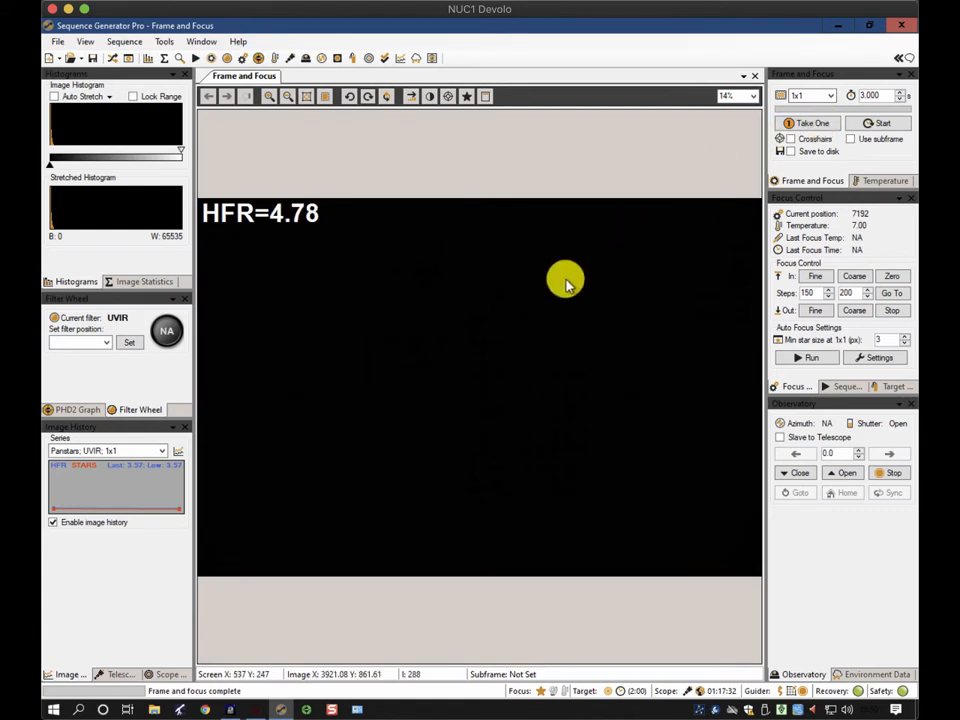
Enable auto stretch and apply a high auto stretch to the test frame
left_click(54, 96)
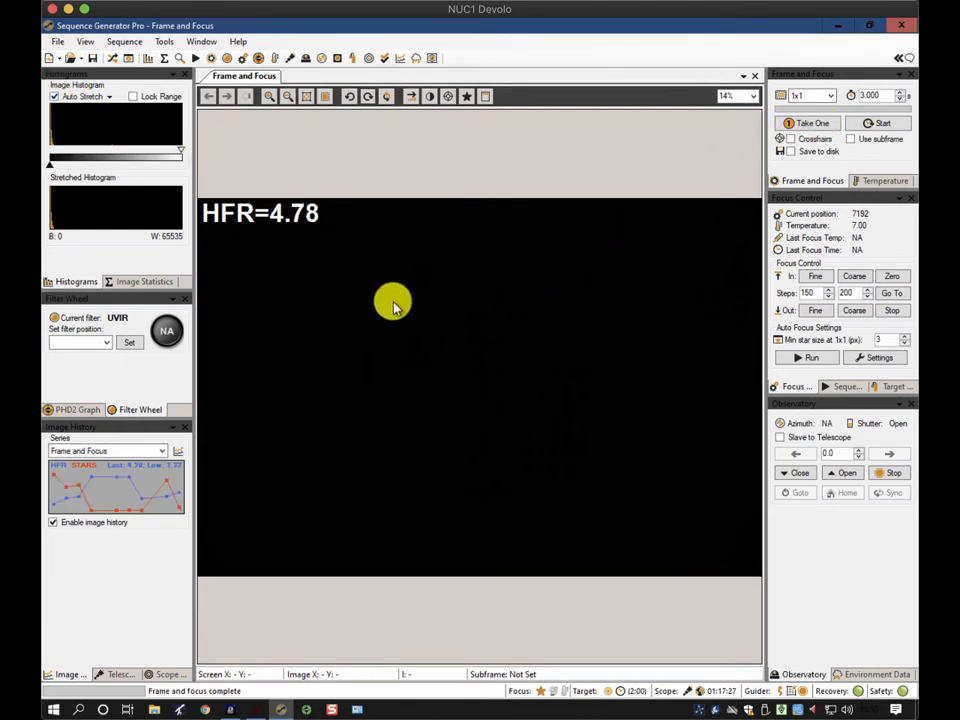
right_click(386, 255)
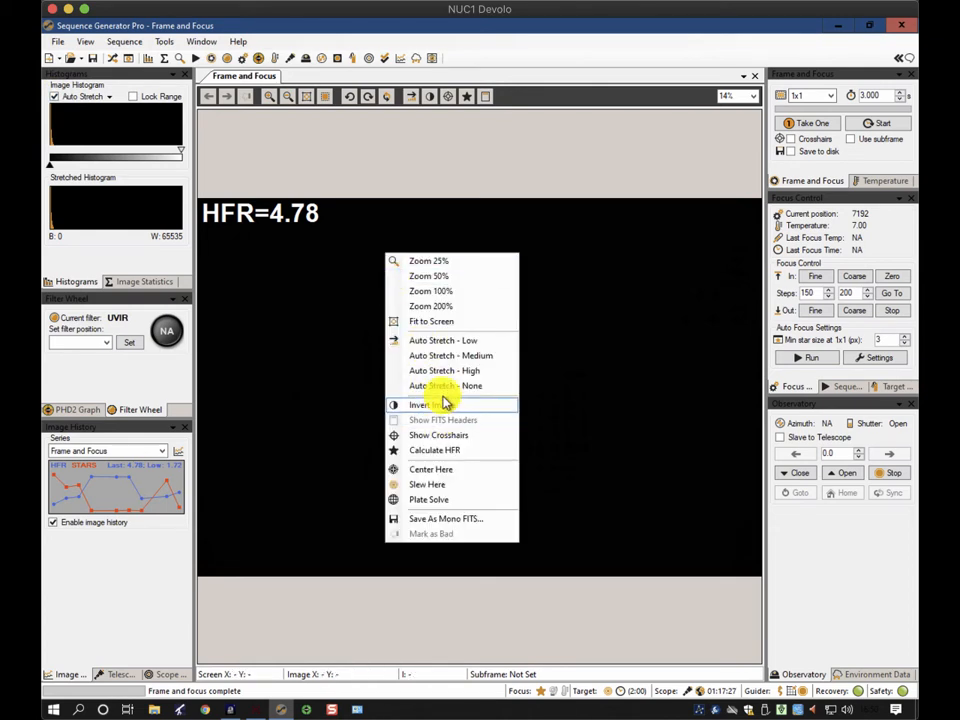
left_click(441, 366)
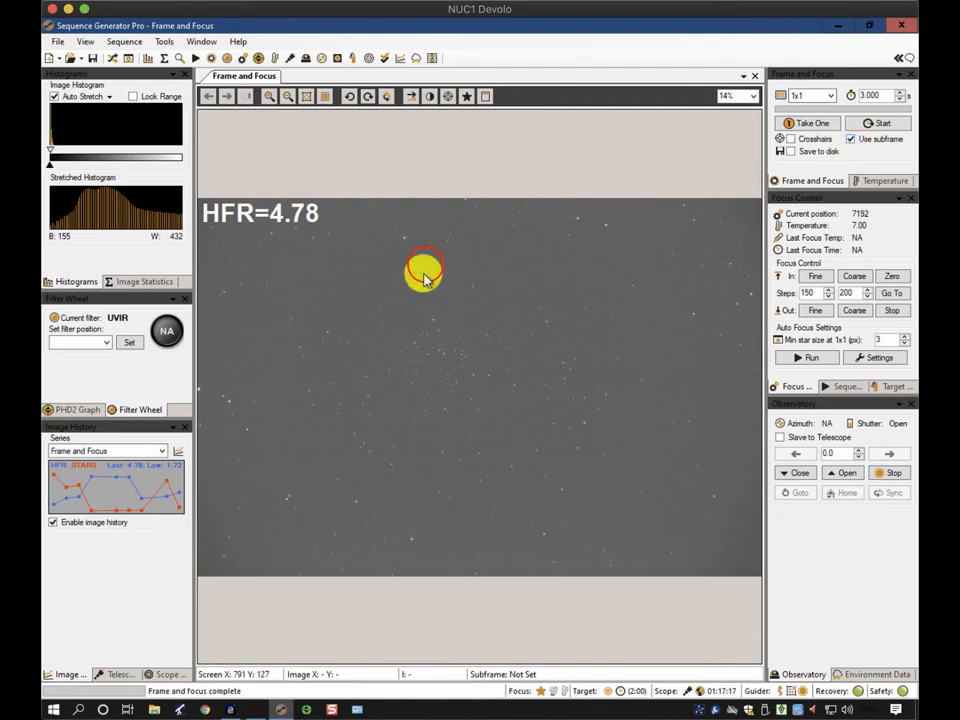
Draw a small subframe around a star and start looping frame-and-focus exposures
left_click_drag(443, 283, 446, 286)
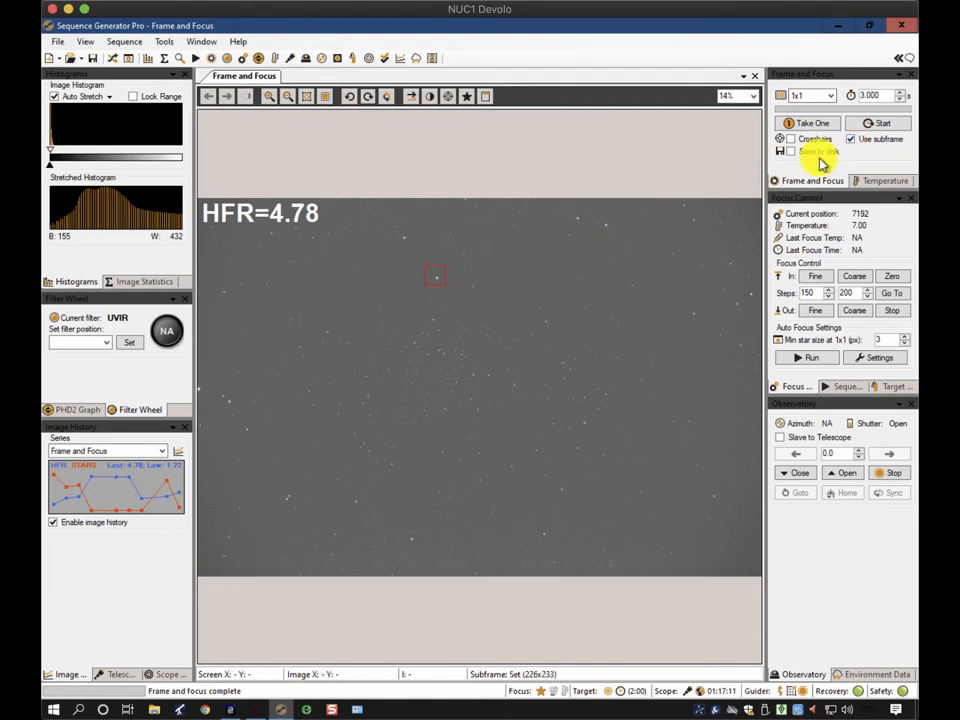
left_click(890, 124)
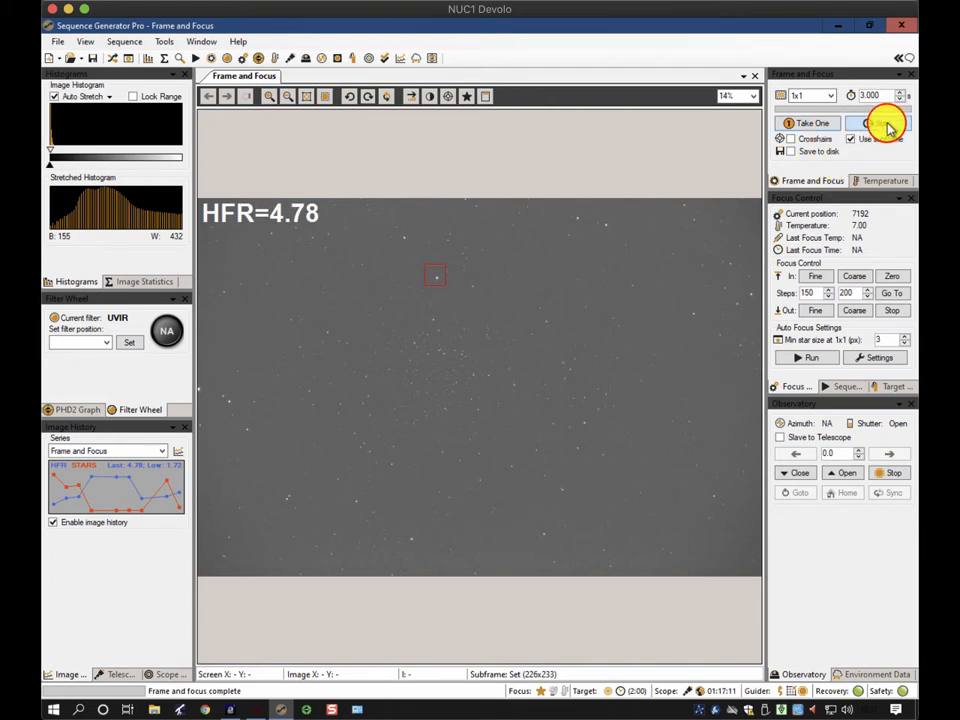
left_click(887, 124)
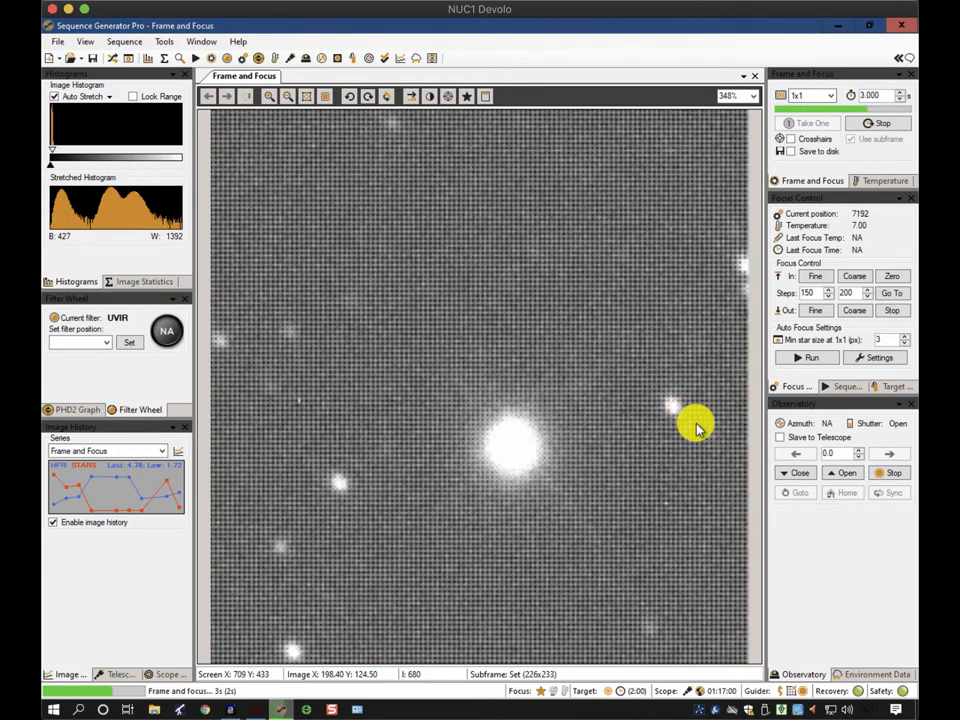
Set the focuser step size to 20 and move the focuser inward by two fine steps
double_click(814, 295)
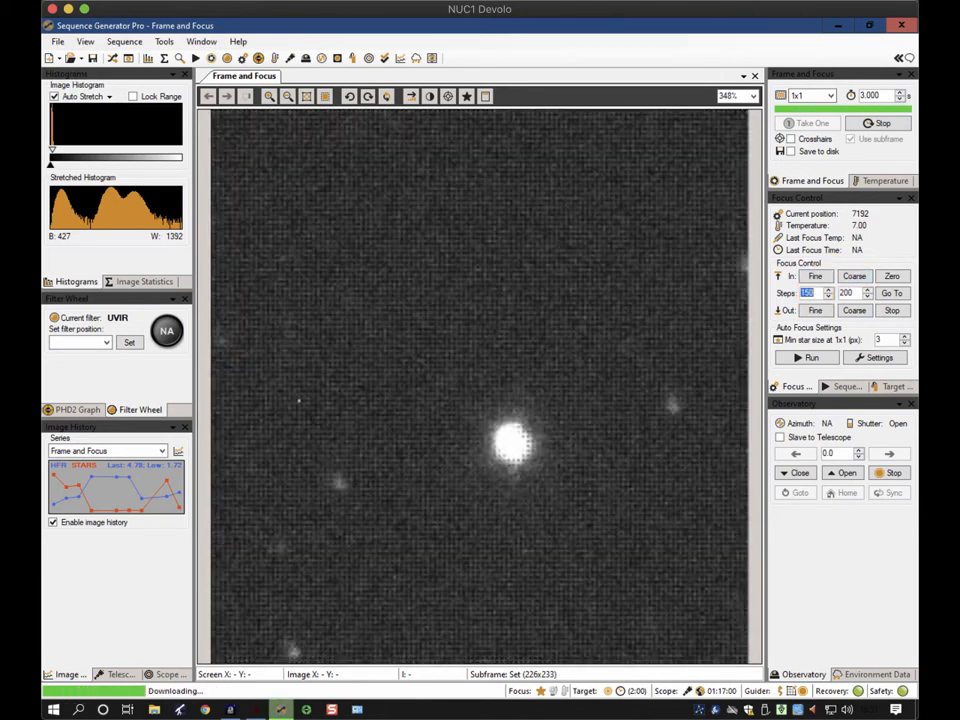
type("20")
left_click(814, 275)
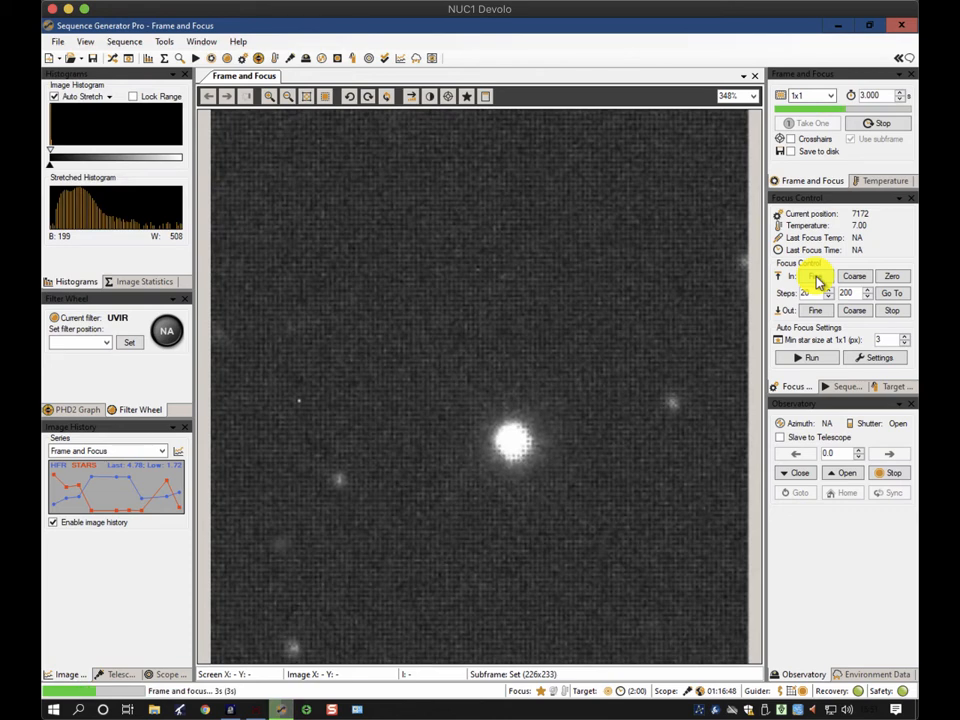
left_click(817, 281)
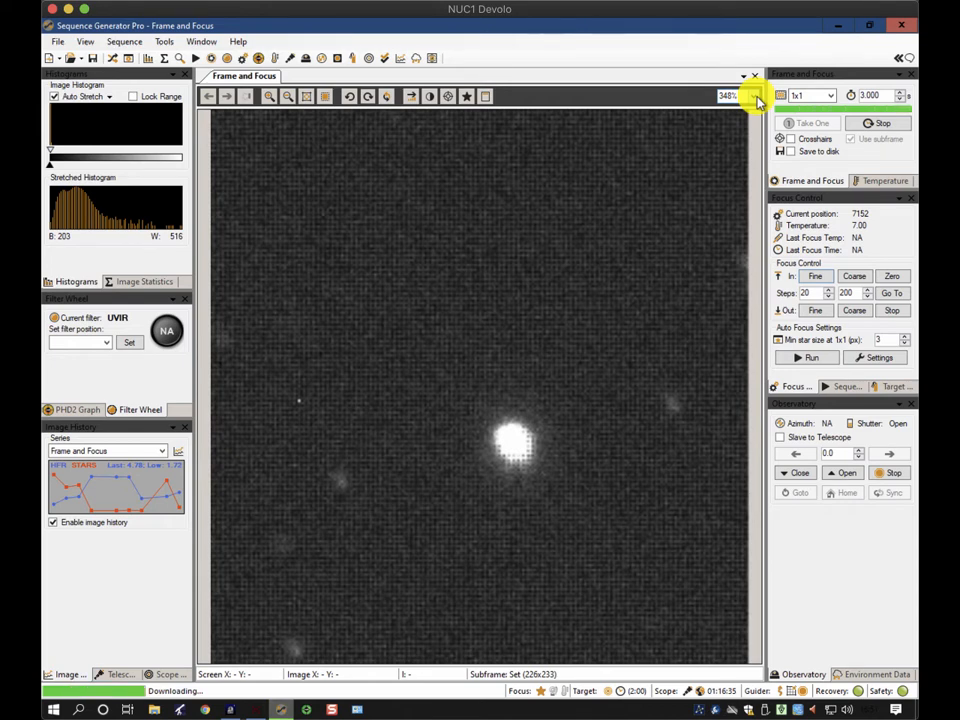
Set the focuser step size to 50 and move the focuser outward by one fine step
left_click(815, 293)
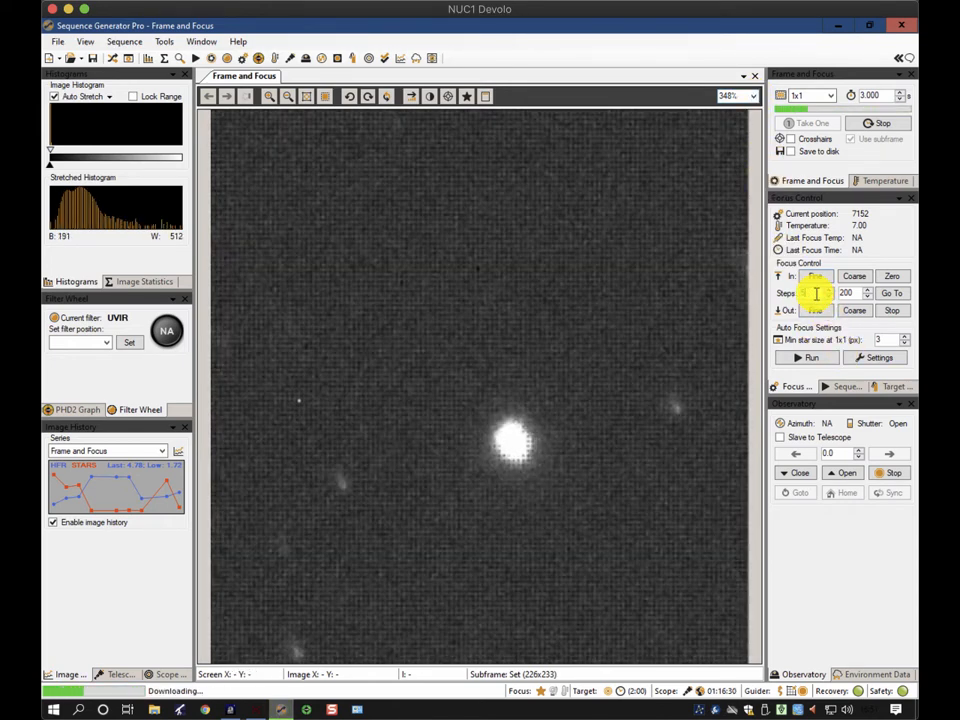
type("50")
left_click(815, 310)
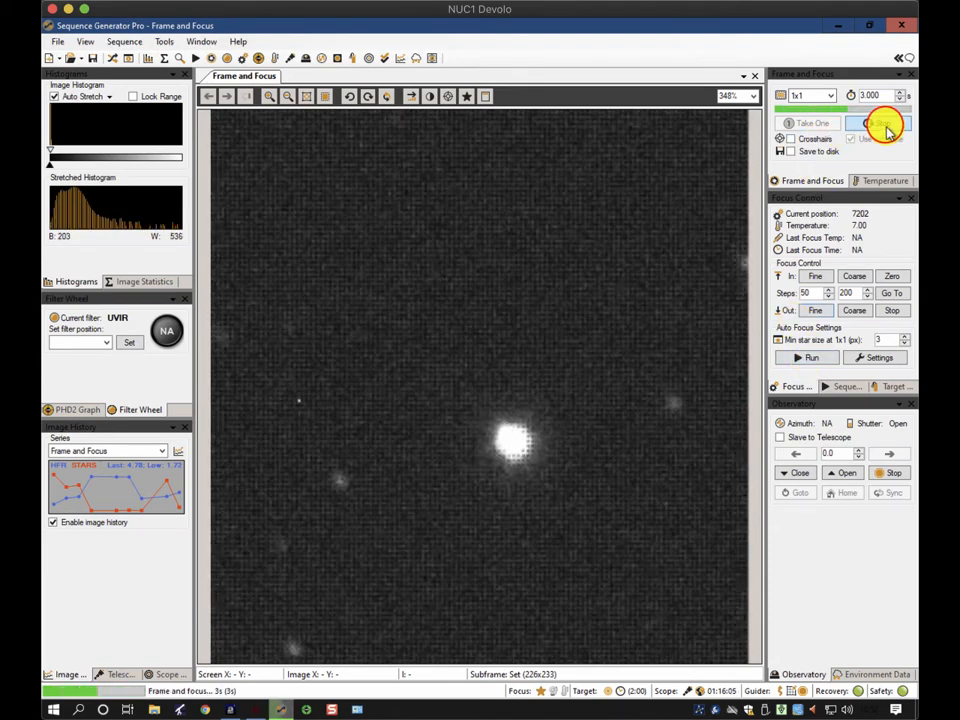
Stop the exposure loop, open the Auto Focus Options, turn off dark subtraction and confirm
left_click(887, 128)
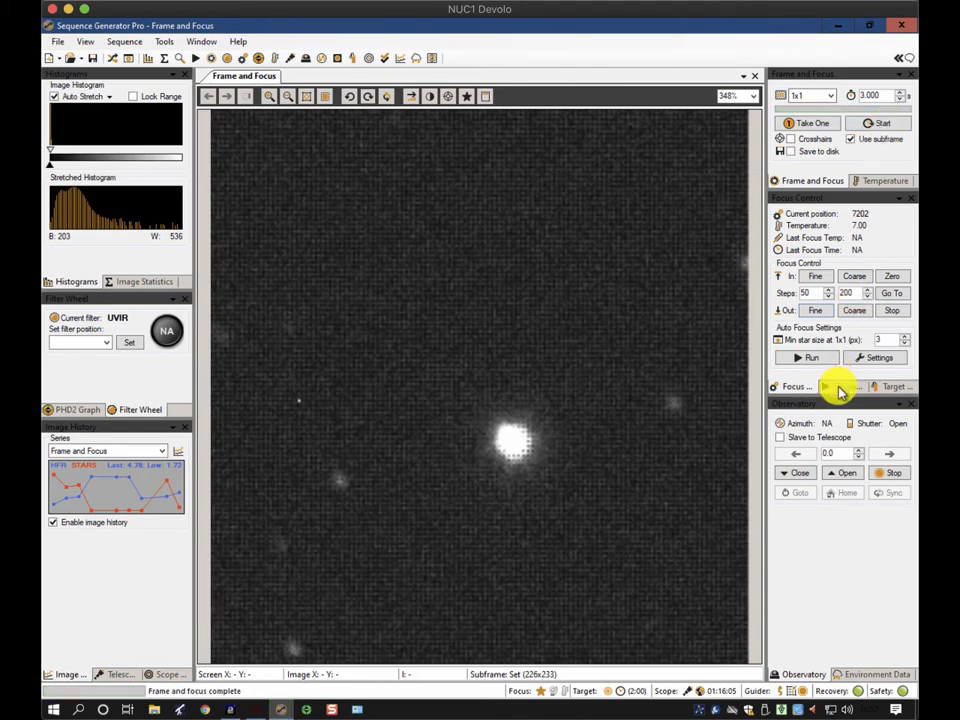
left_click(812, 358)
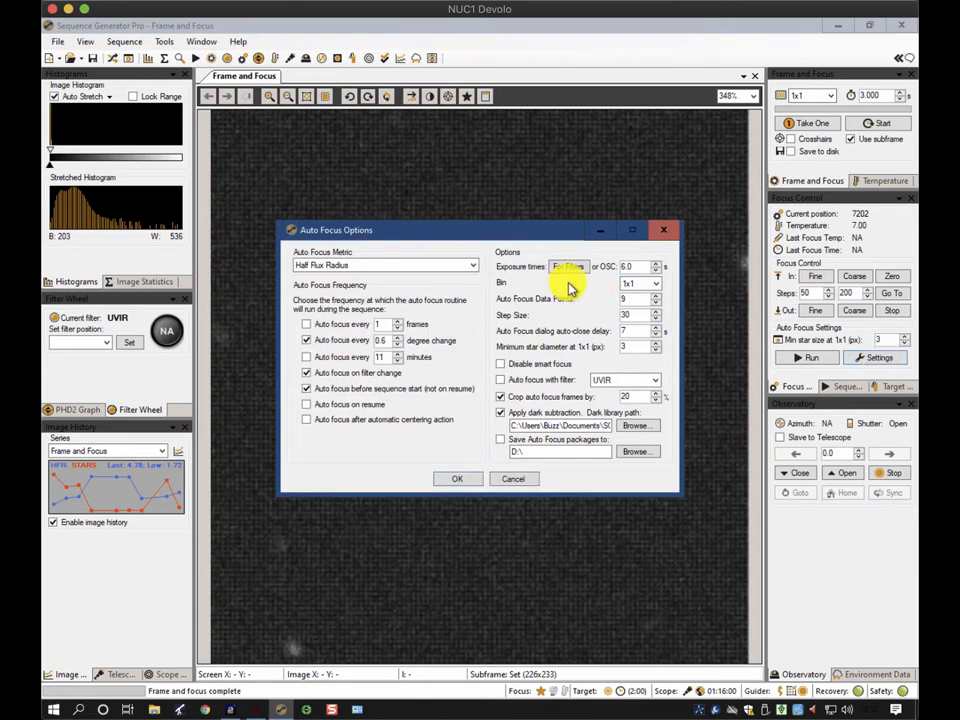
left_click(326, 346)
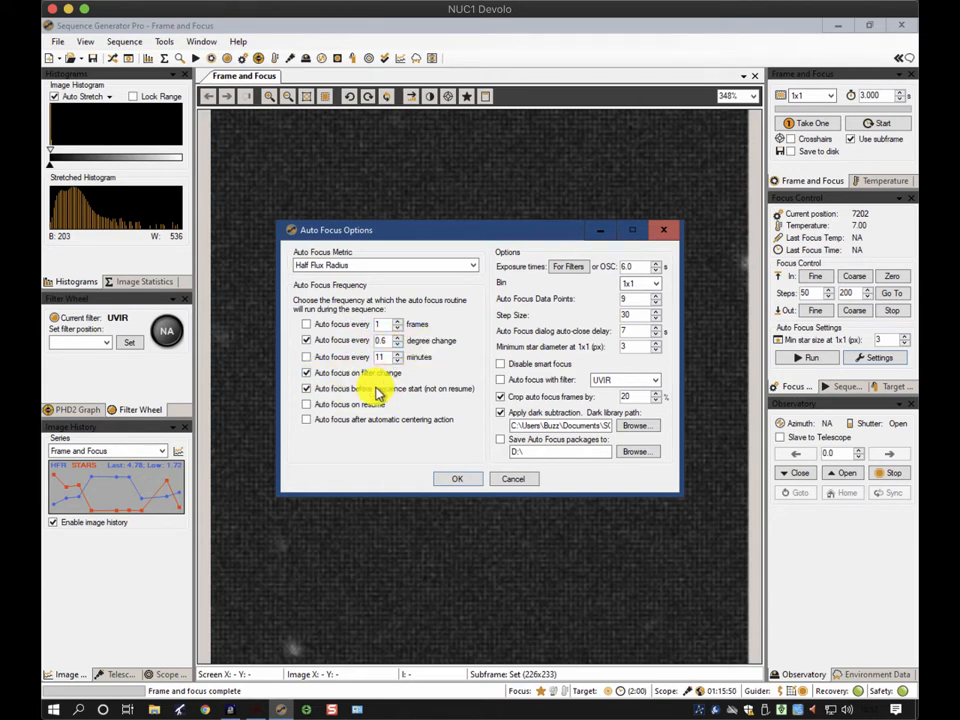
left_click(500, 411)
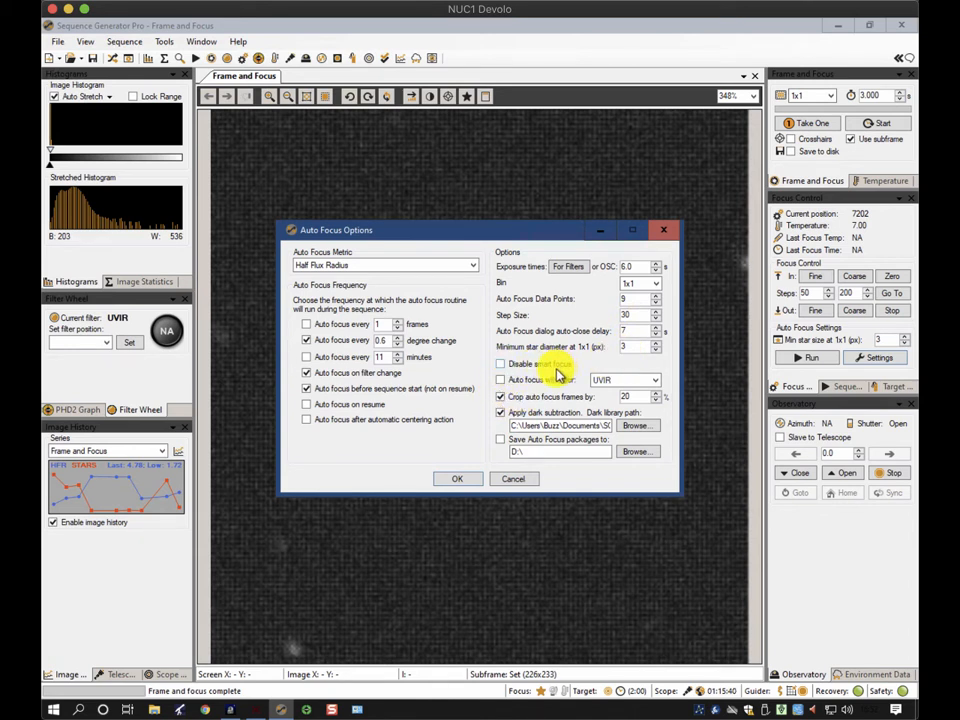
left_click(501, 397)
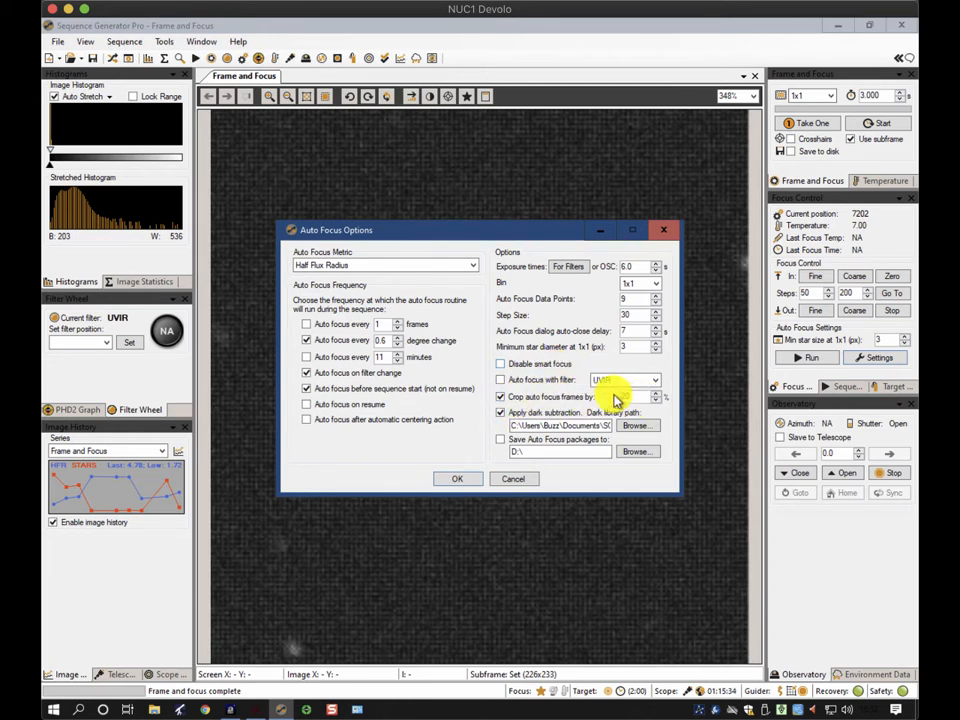
left_click(500, 413)
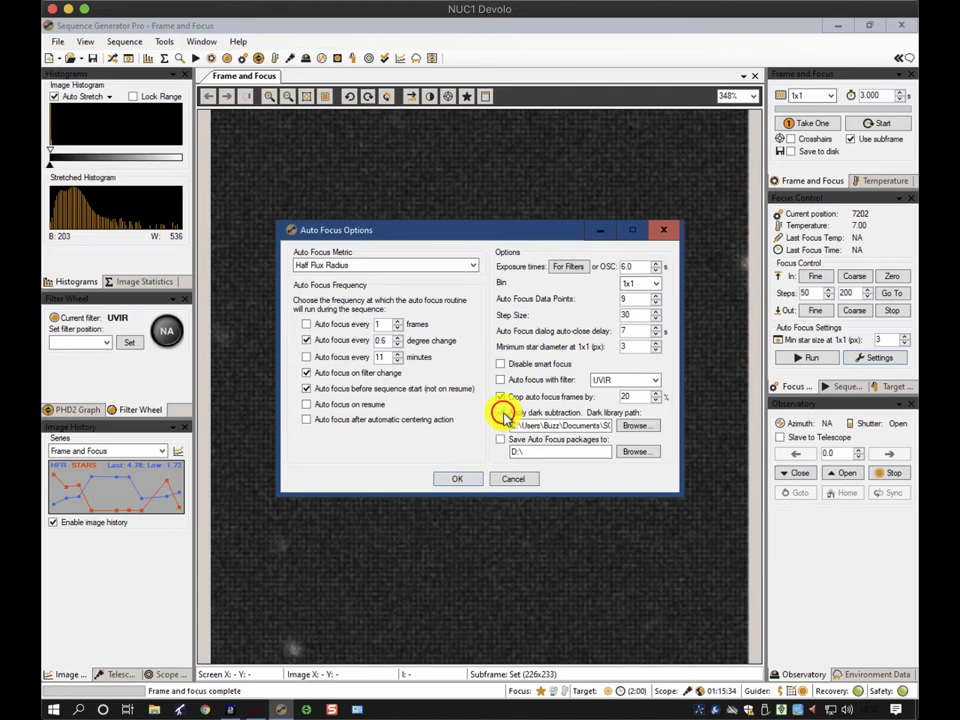
left_click(463, 480)
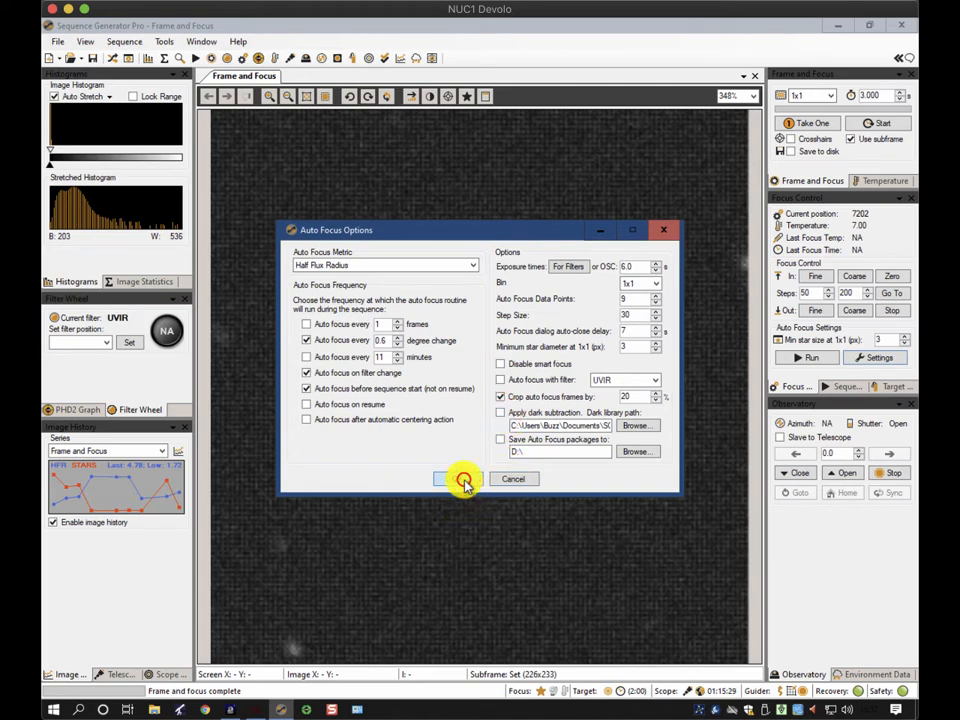
Run autofocus, follow the focus curve until it finishes, and close the autofocus dialog
left_click(821, 357)
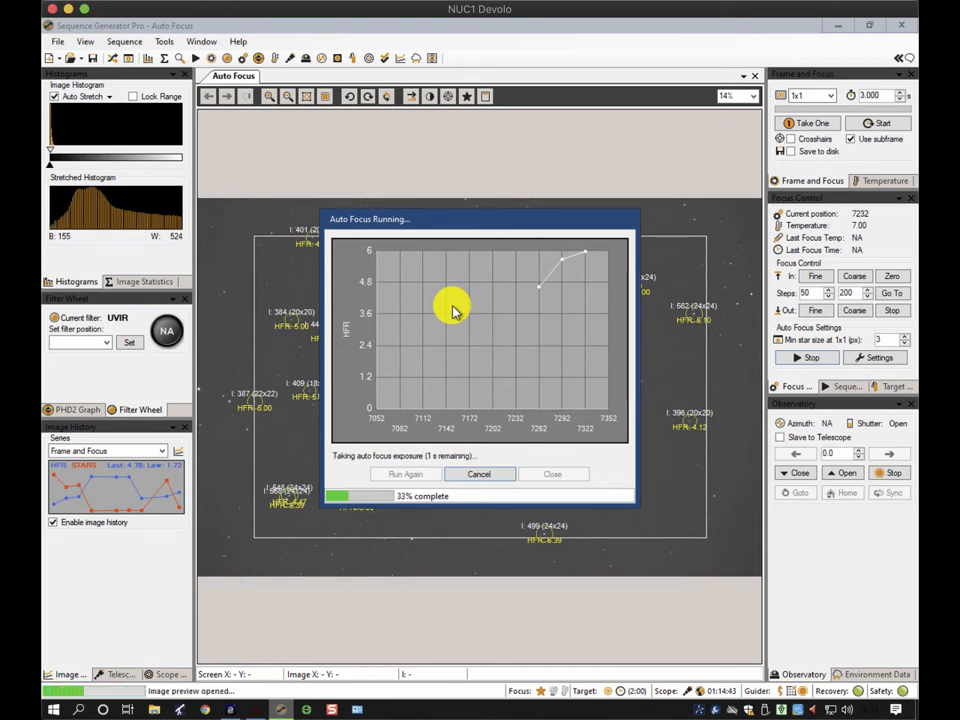
mouse_move(431, 221)
left_mouse_down()
mouse_move(593, 259)
mouse_move(694, 442)
left_mouse_up()
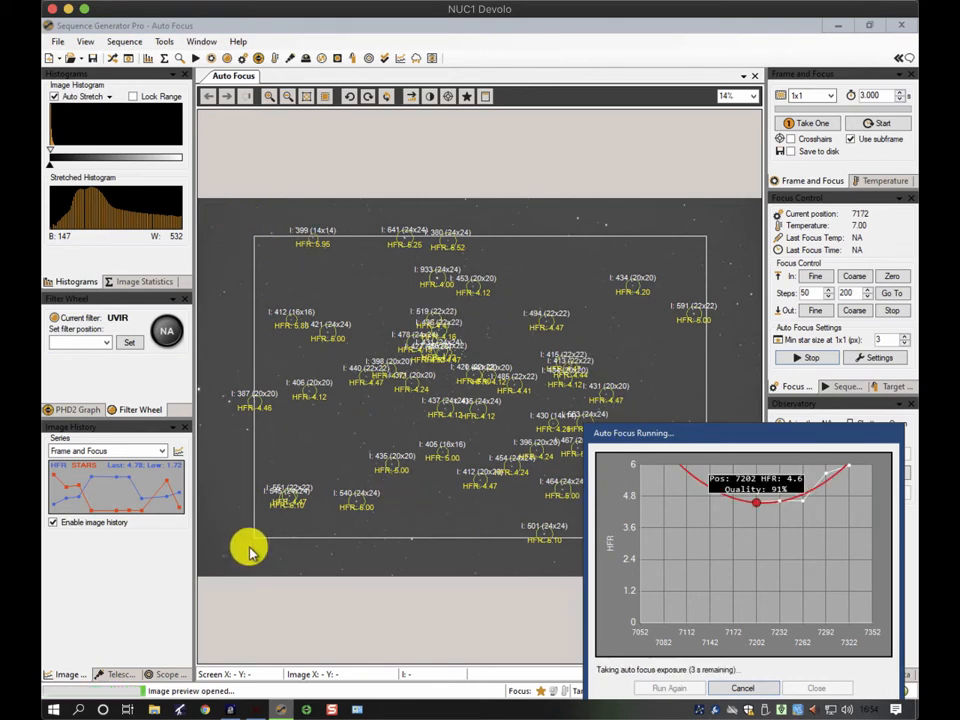
left_click(709, 438)
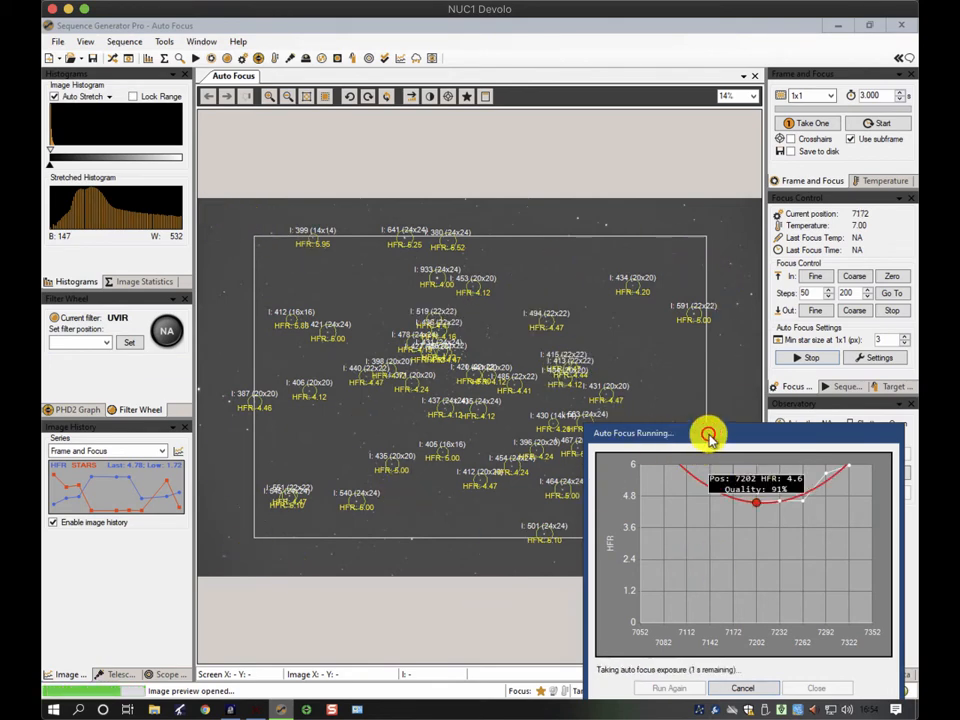
left_click_drag(709, 438, 465, 326)
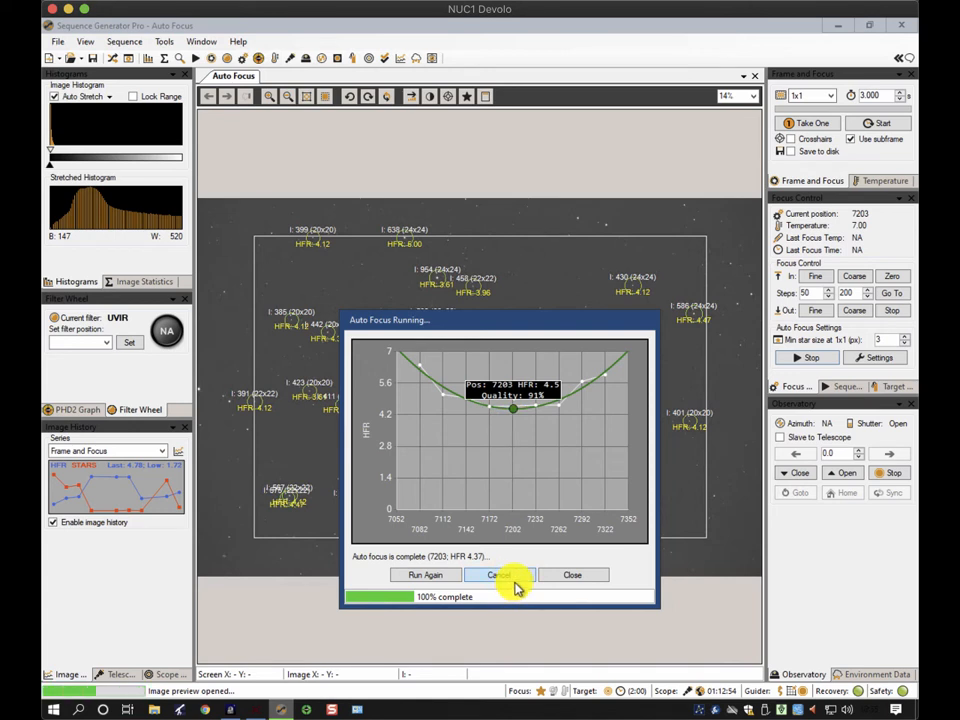
left_click(572, 575)
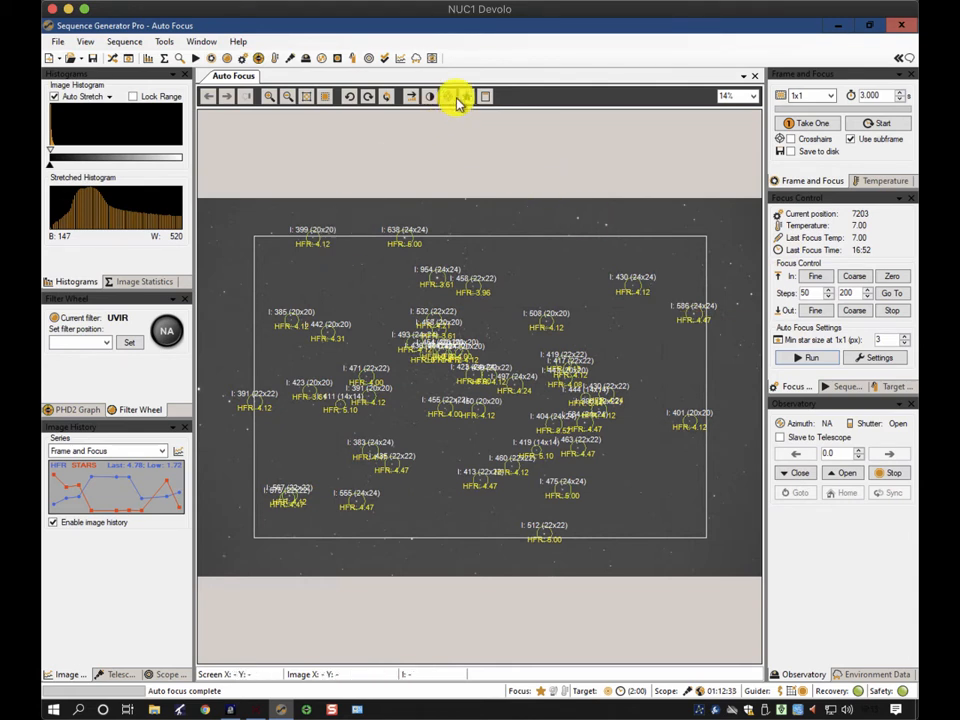
Close the autofocus image and set the frame-and-focus exposure to 10 s with 2x2 binning
left_click(755, 75)
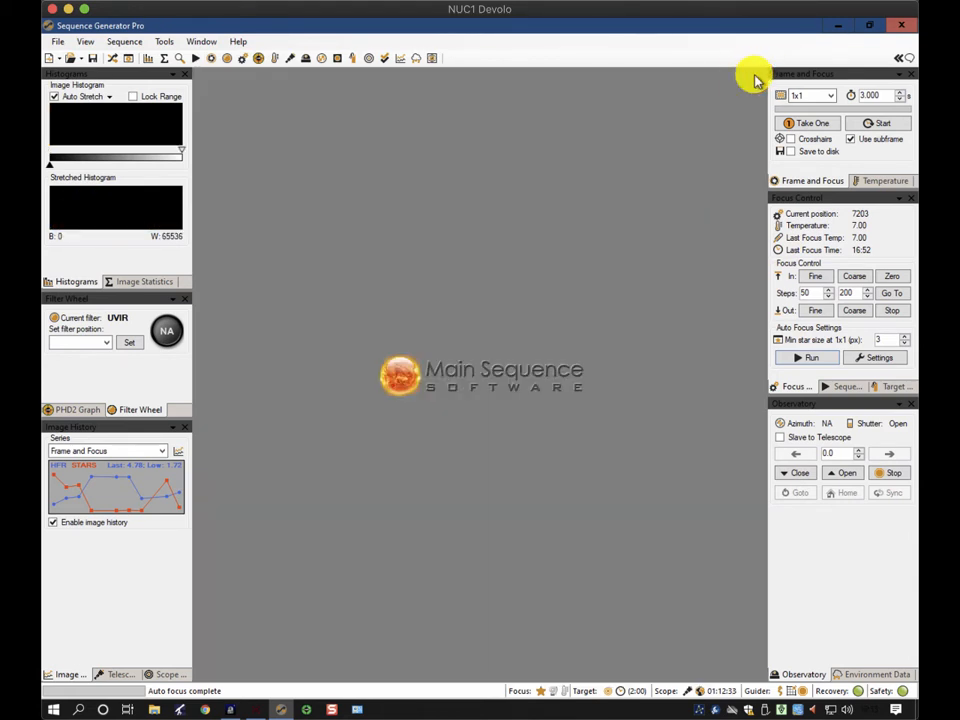
left_click_drag(890, 94, 849, 95)
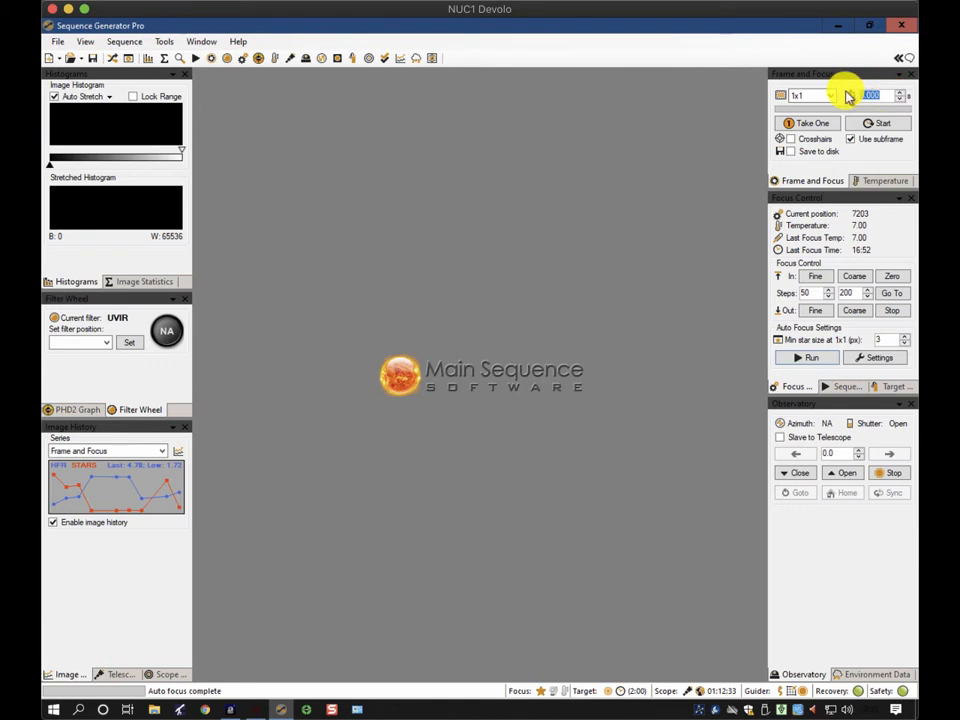
type("10")
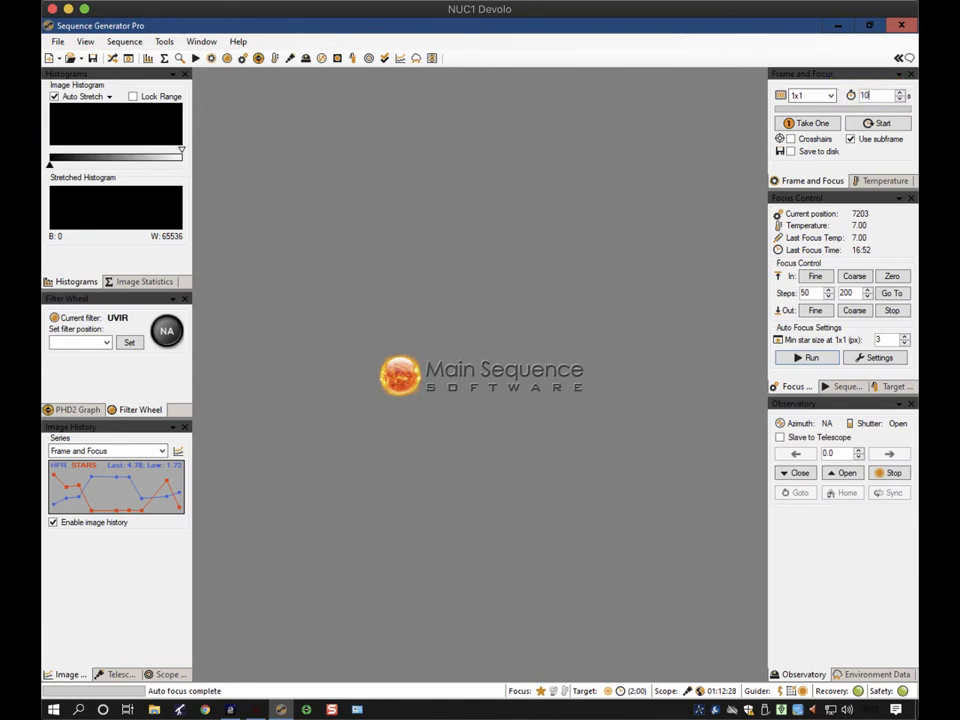
left_click(830, 95)
left_click(812, 107)
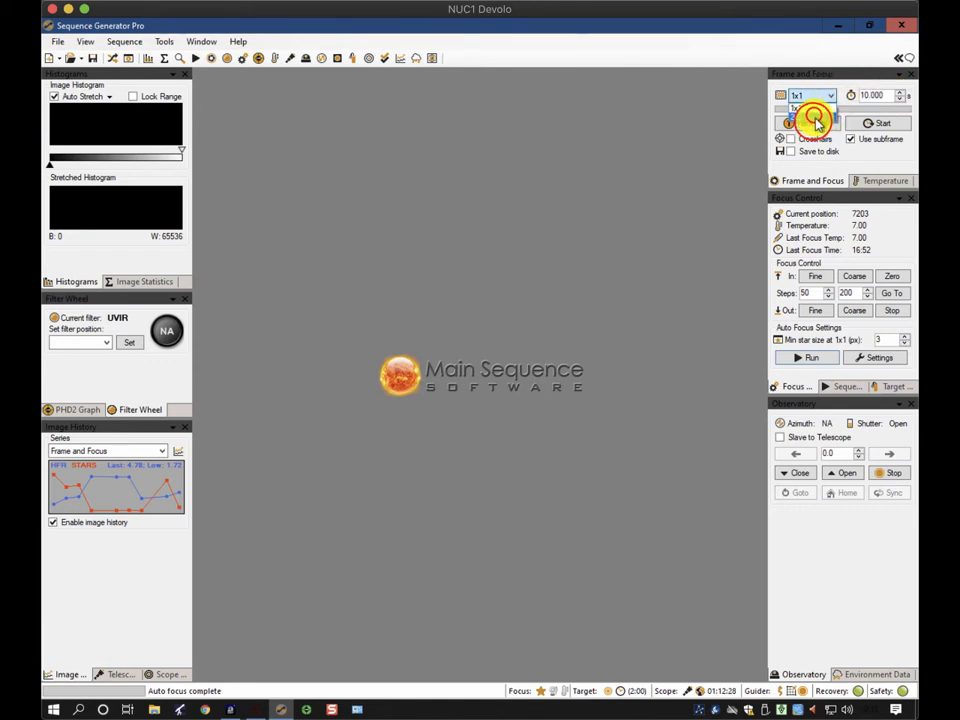
Take a single exposure, dismiss the subframe error, disable the subframe option and take it again
left_click(813, 123)
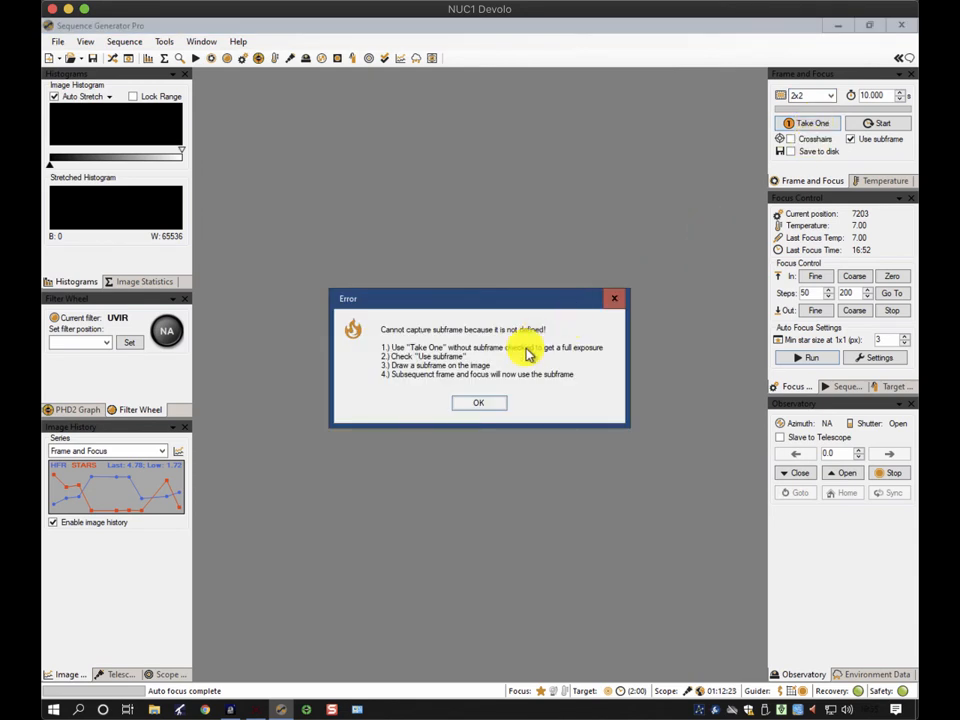
left_click(482, 404)
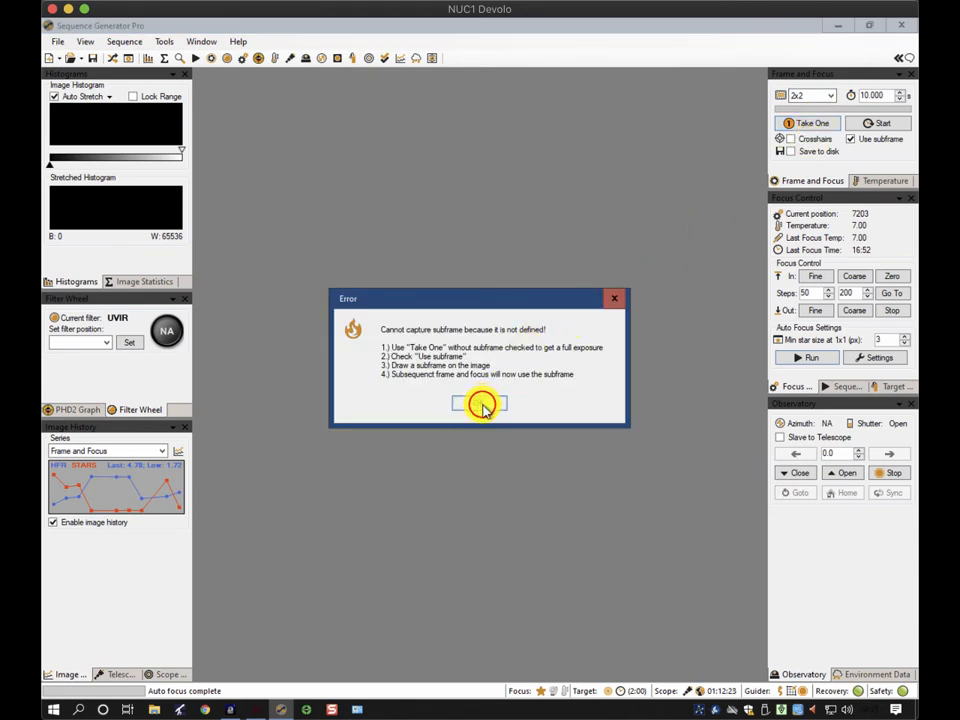
left_click(851, 139)
left_click(811, 123)
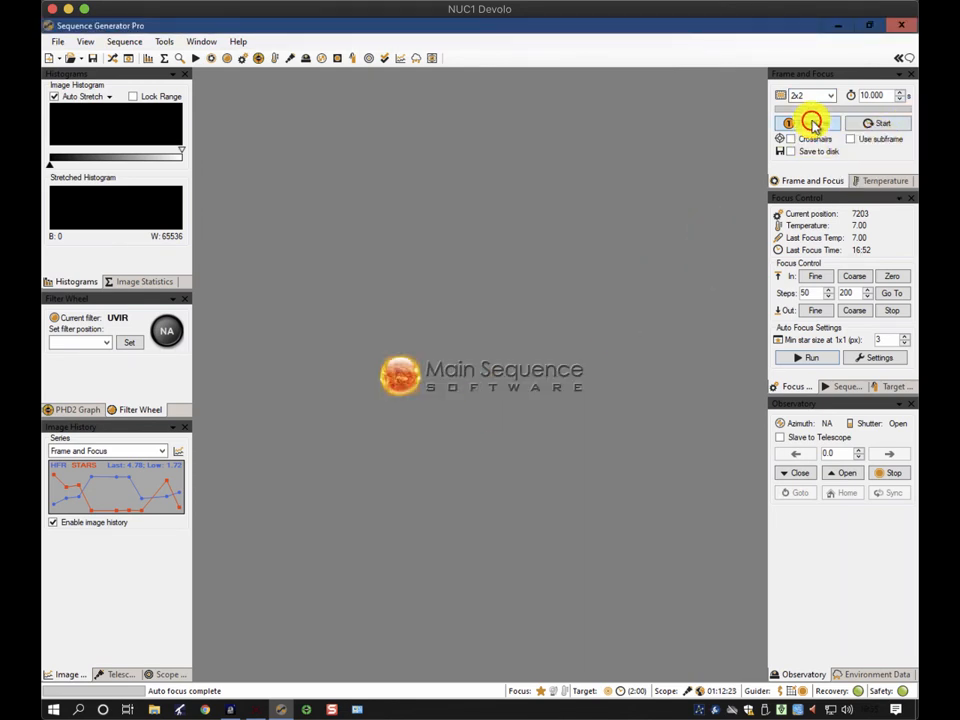
Take a single frame-and-focus exposure and plate solve it from the image
left_click(811, 123)
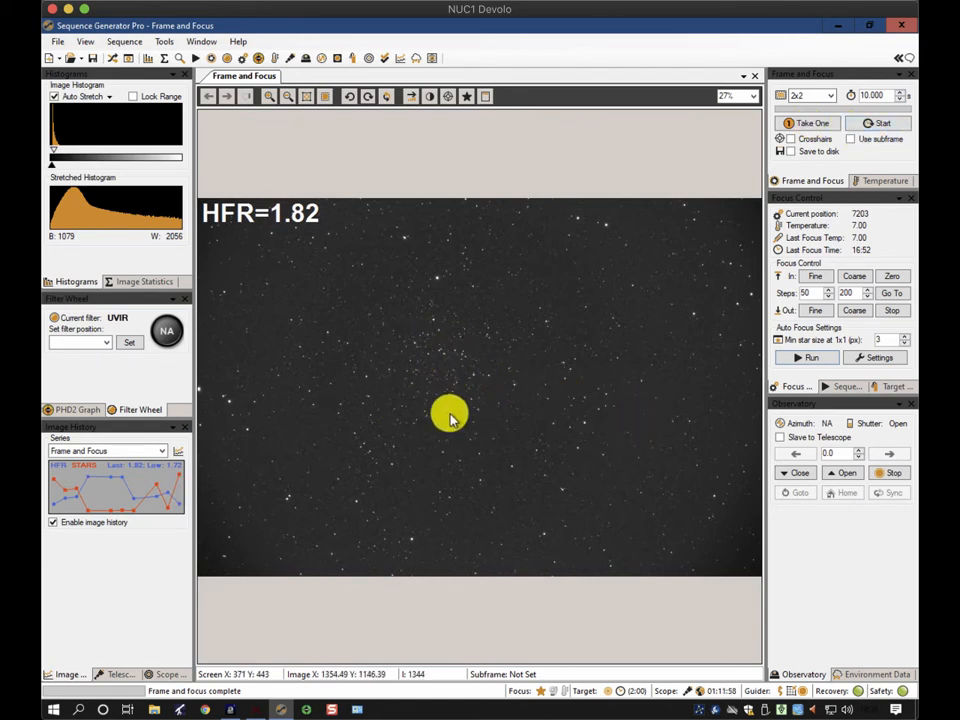
right_click(442, 320)
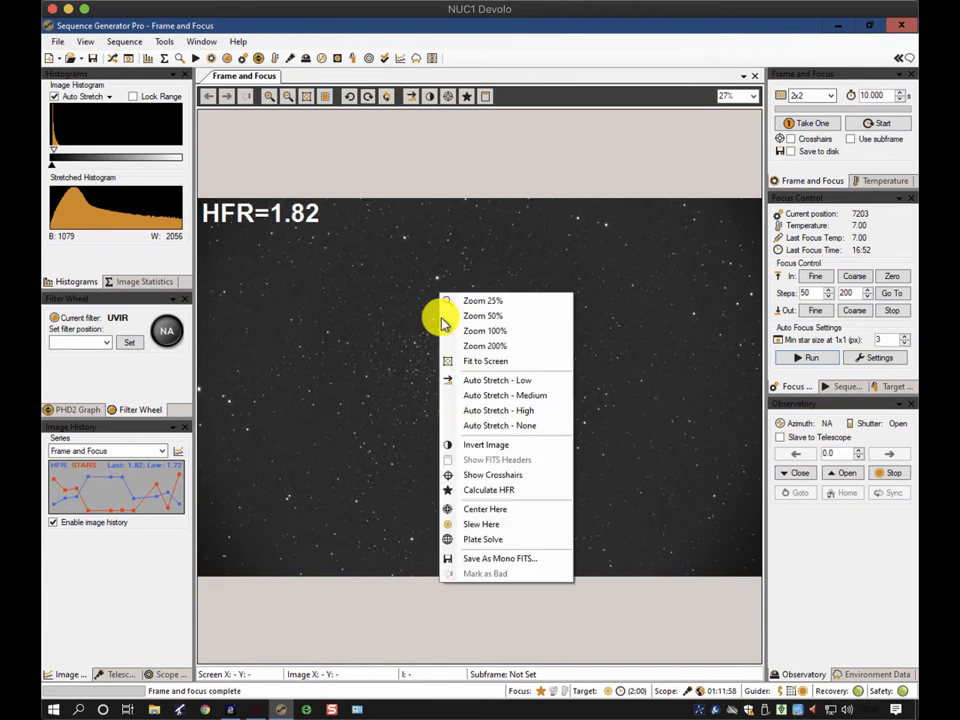
left_click(480, 539)
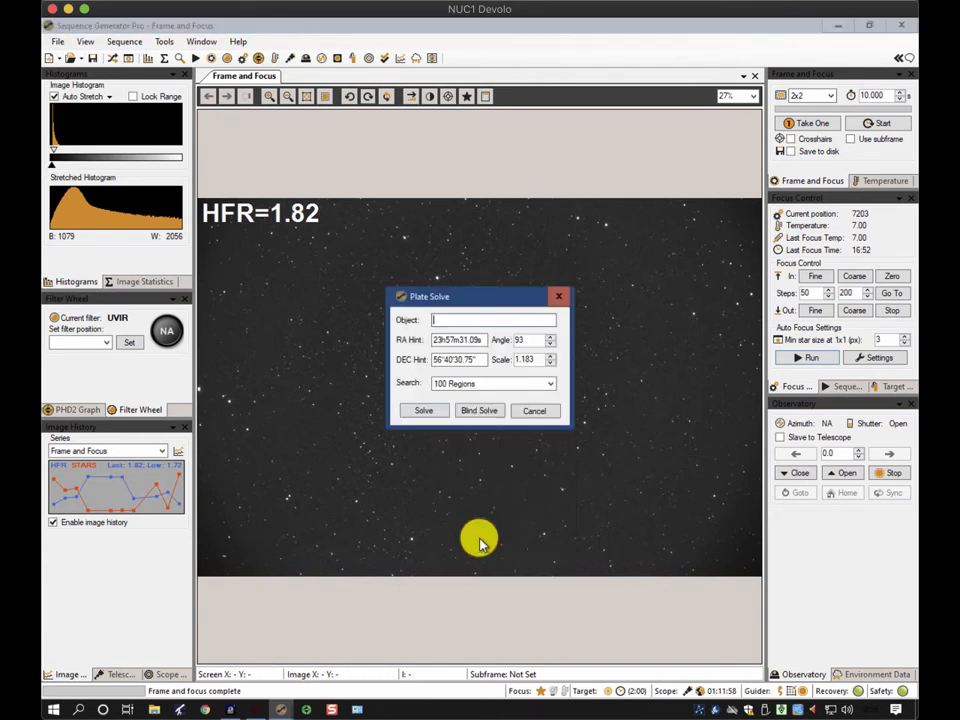
left_click(424, 410)
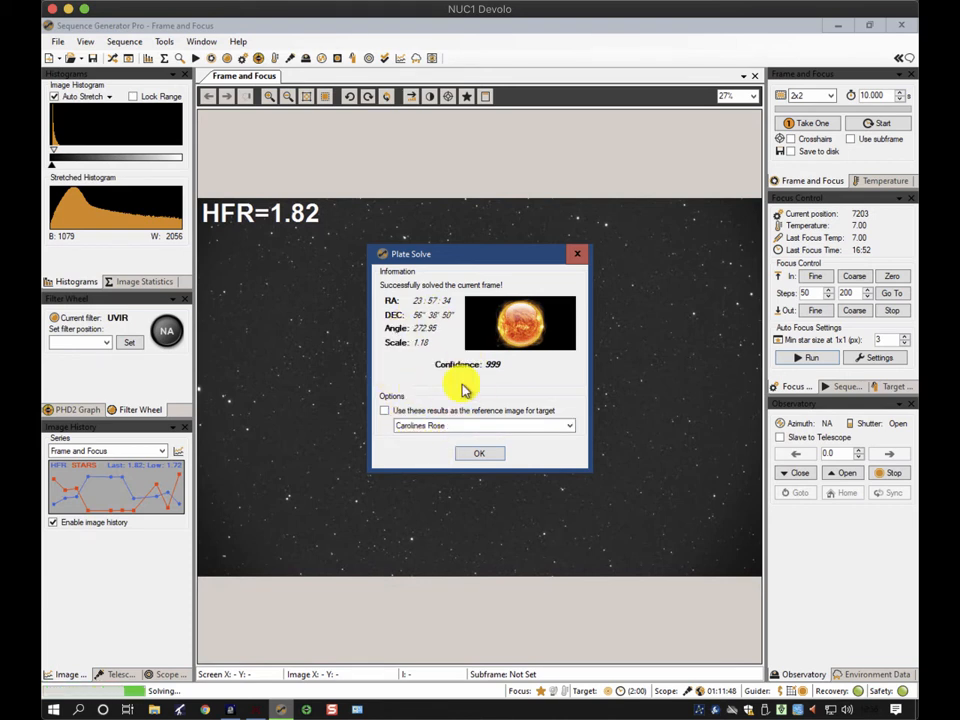
left_click(477, 456)
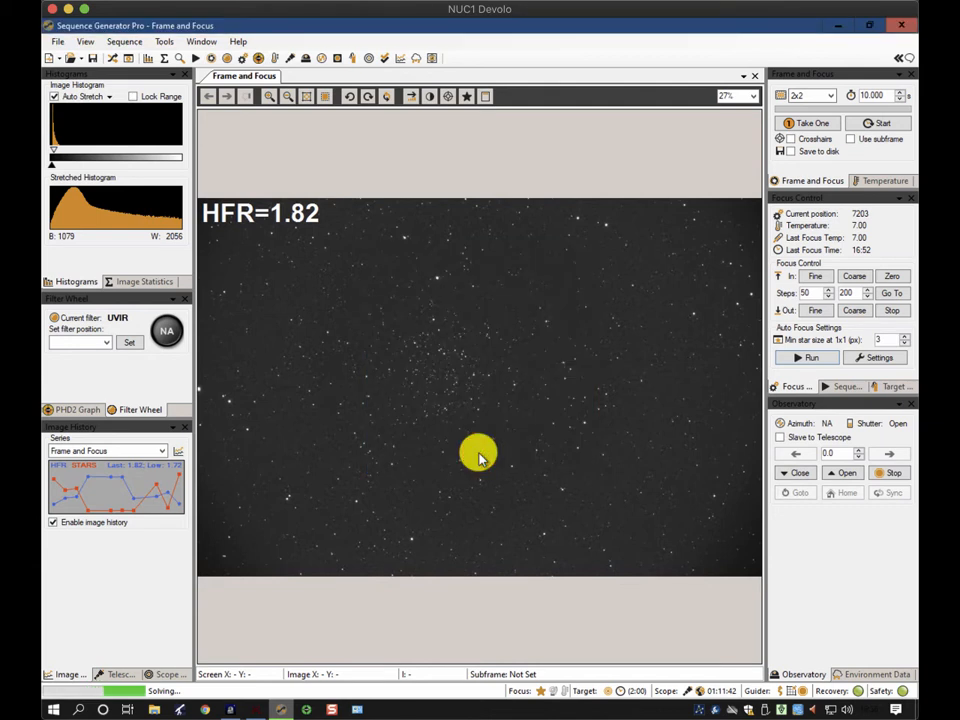
Center the scope on a point in the image and close the centering results when done
right_click(431, 376)
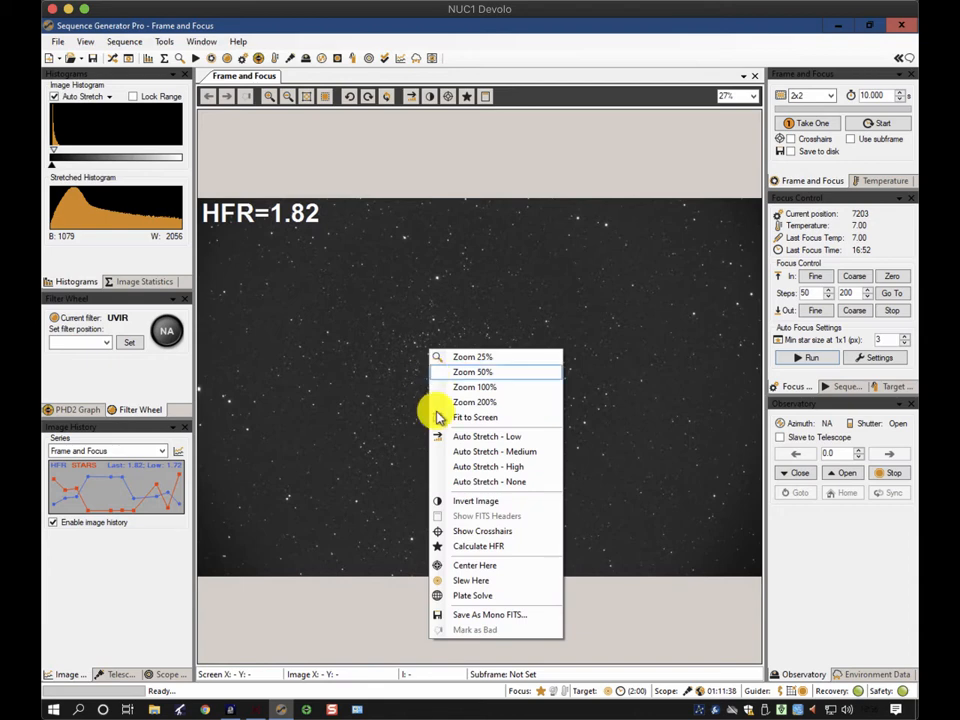
left_click(476, 563)
left_click(452, 371)
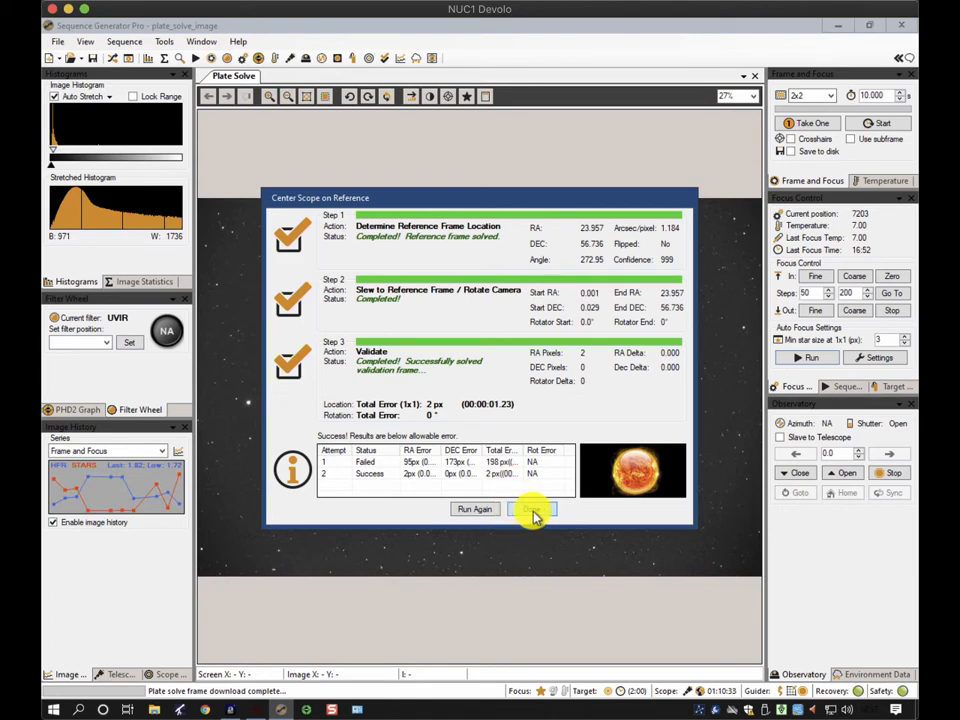
left_click(531, 510)
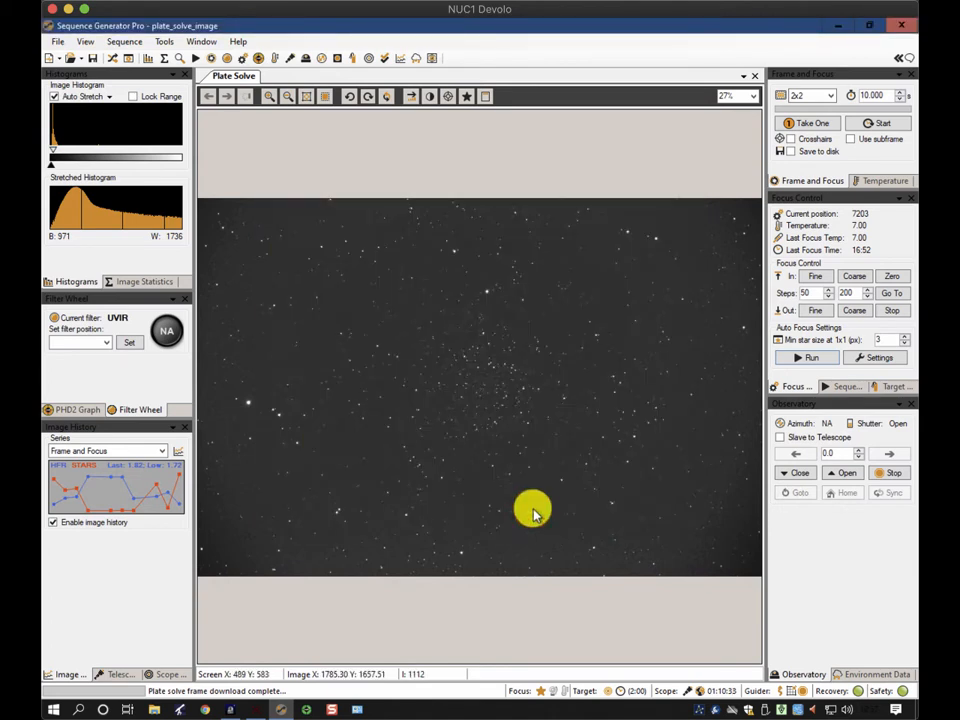
Plate solve the new frame and use the results as the reference image for target Carolines Rose
right_click(480, 381)
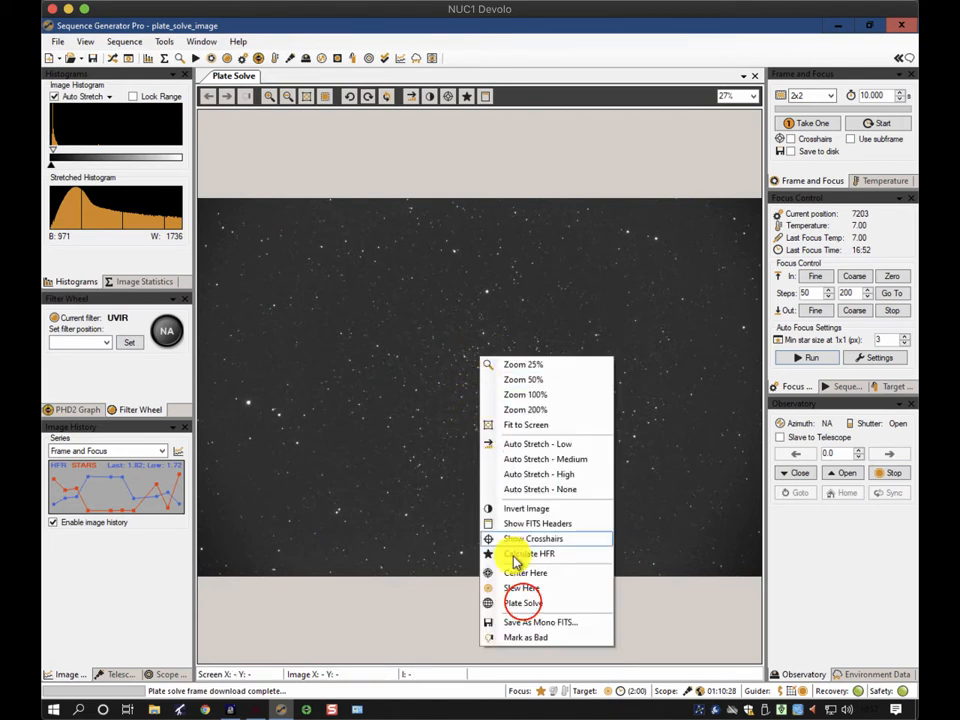
left_click(523, 602)
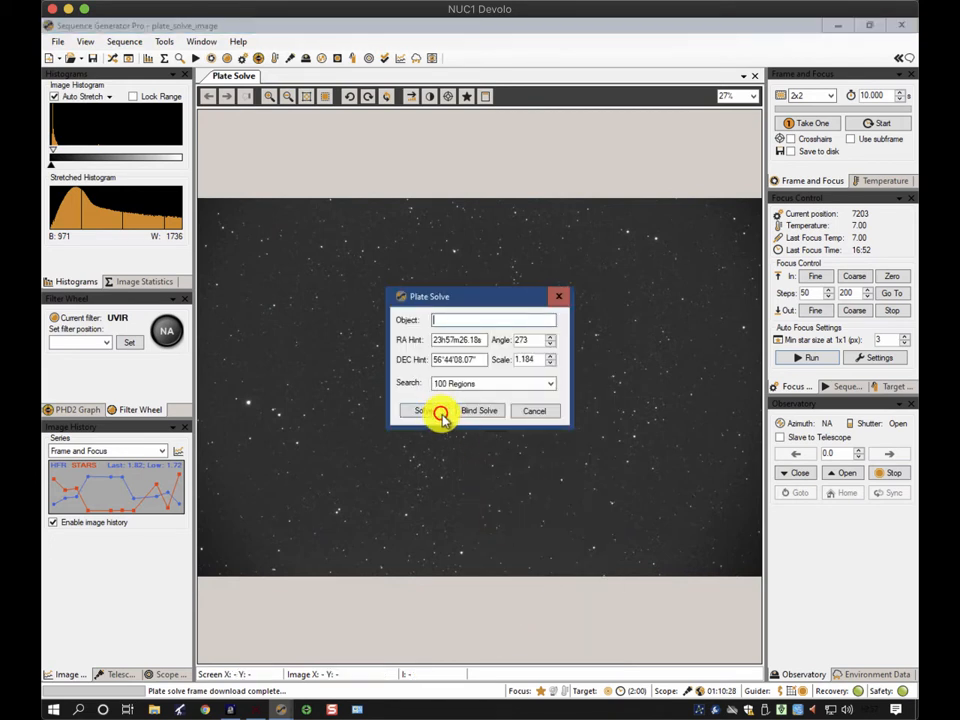
left_click(440, 413)
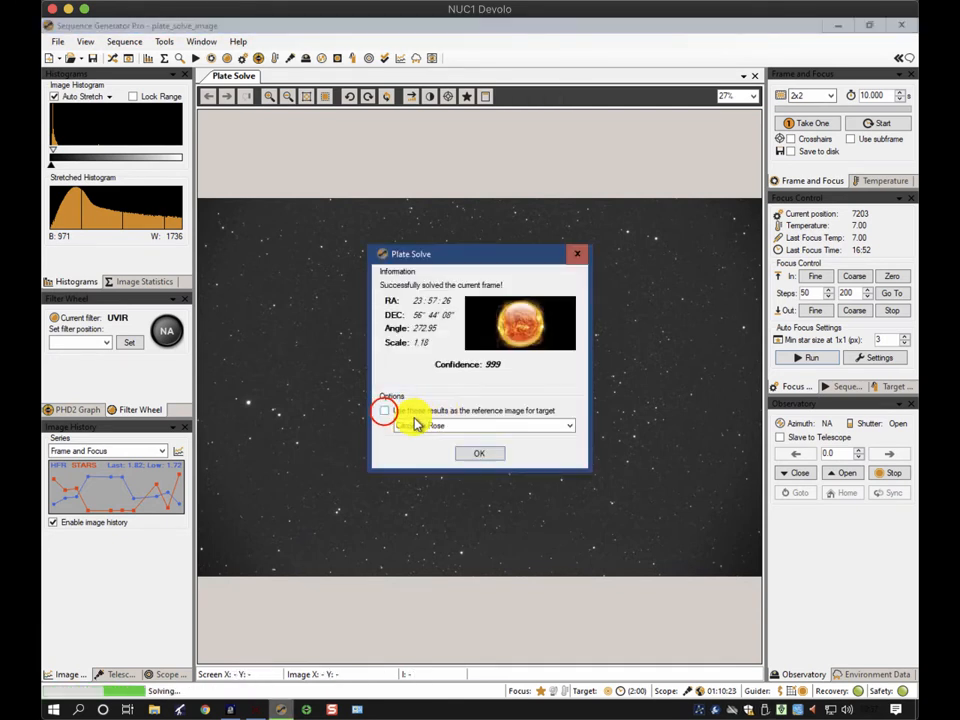
left_click(385, 410)
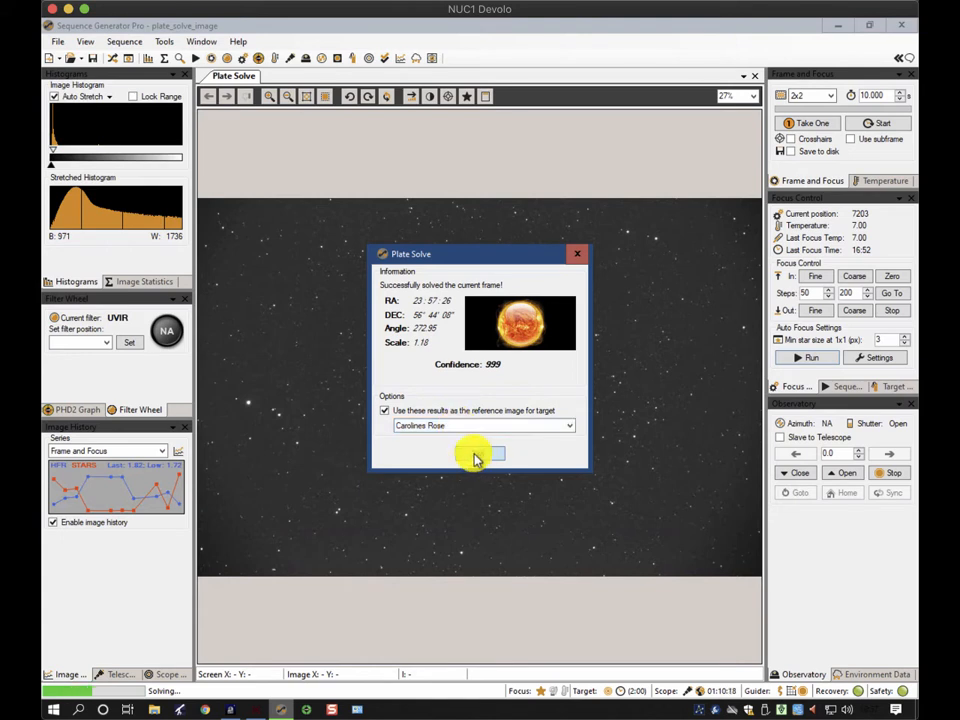
left_click(478, 456)
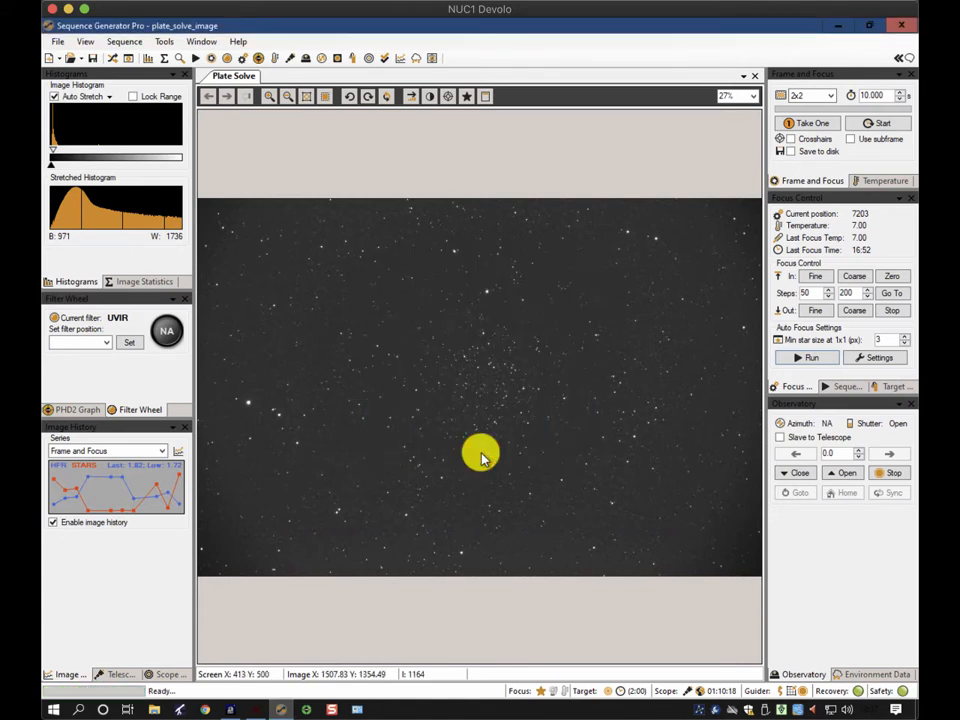
Open the Carolines Rose target settings in the sequence and open the planning tools
left_click(114, 59)
left_click(293, 283)
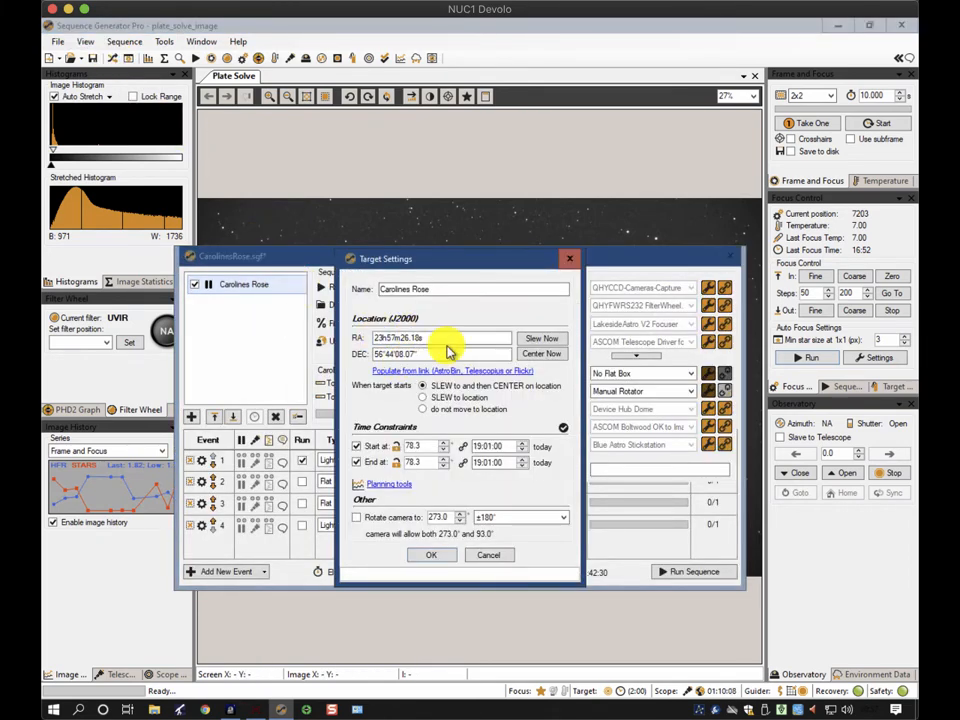
left_click(387, 348)
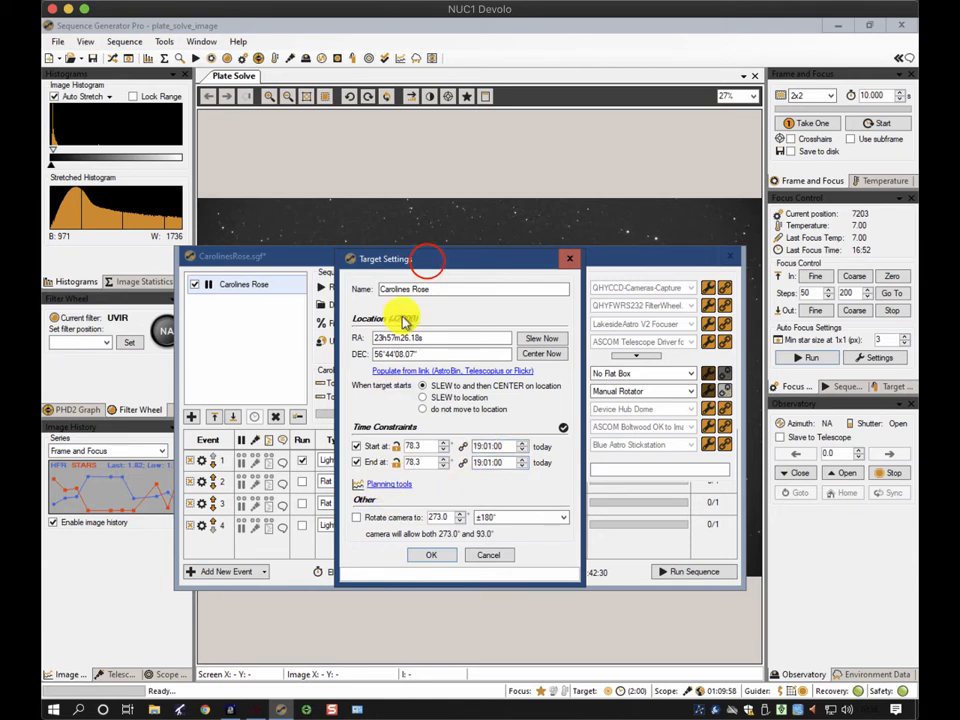
left_click_drag(429, 264, 313, 122)
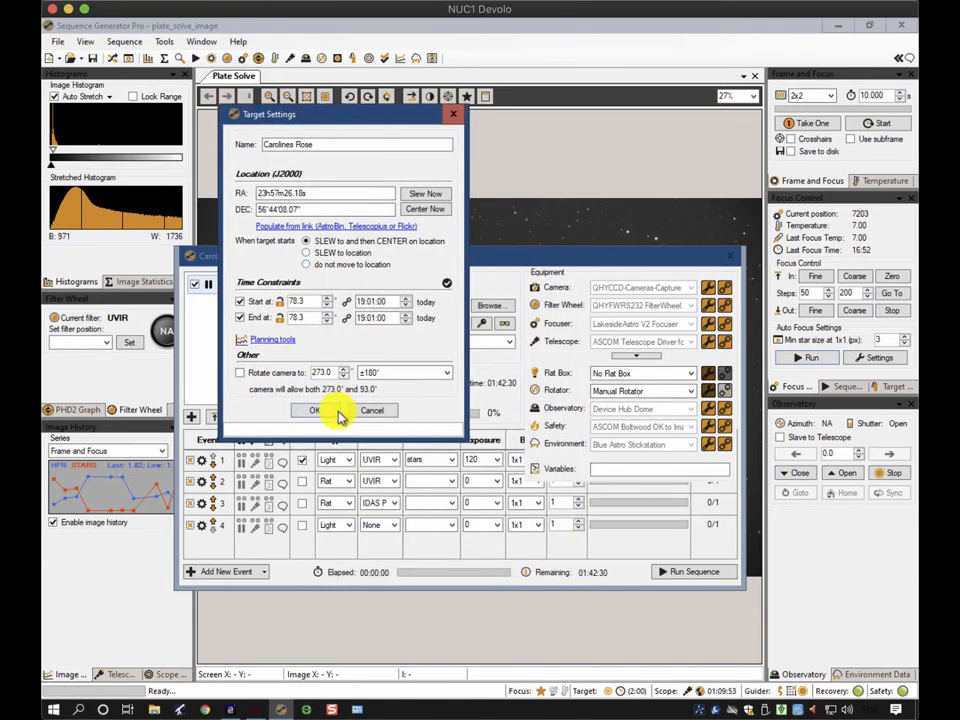
left_click(276, 341)
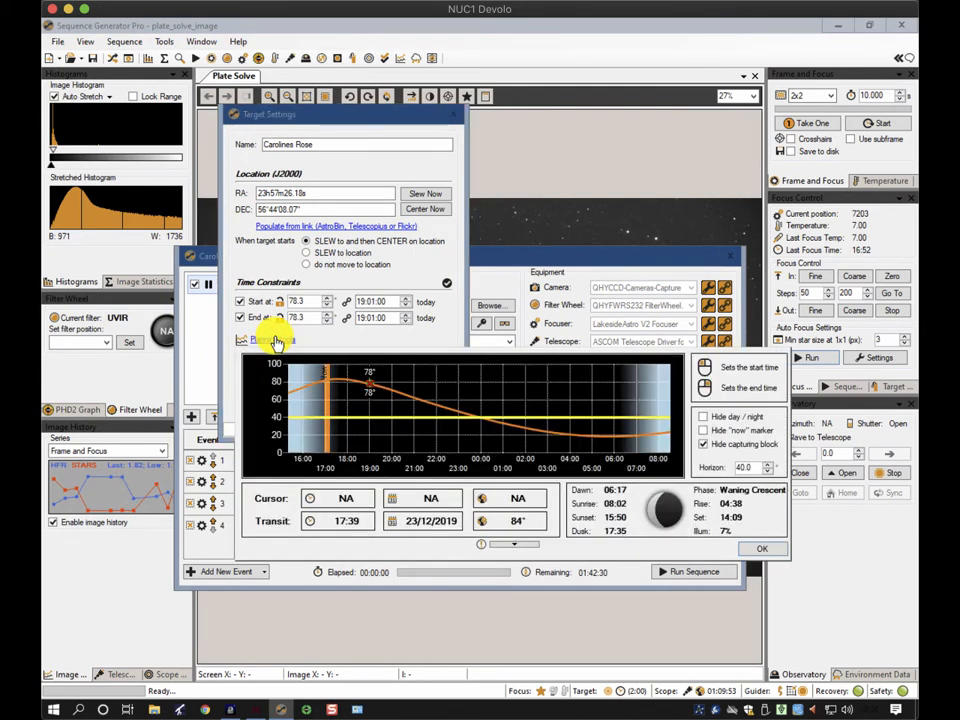
Set the target's start and end times on the altitude chart, with the end at 60° around 21:16
right_click(418, 403)
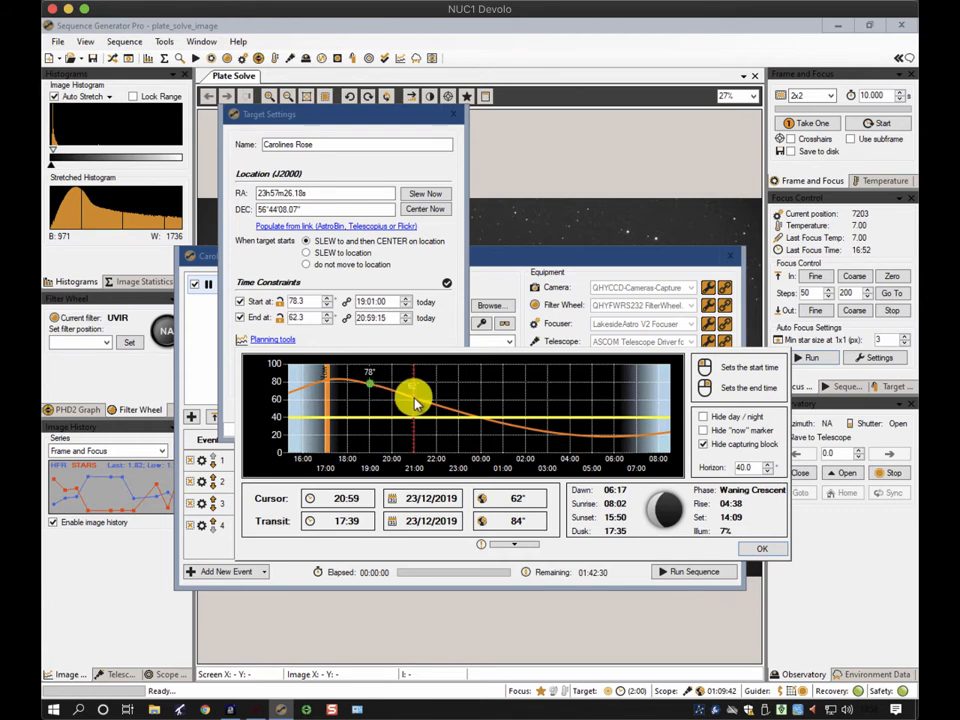
left_click(331, 378)
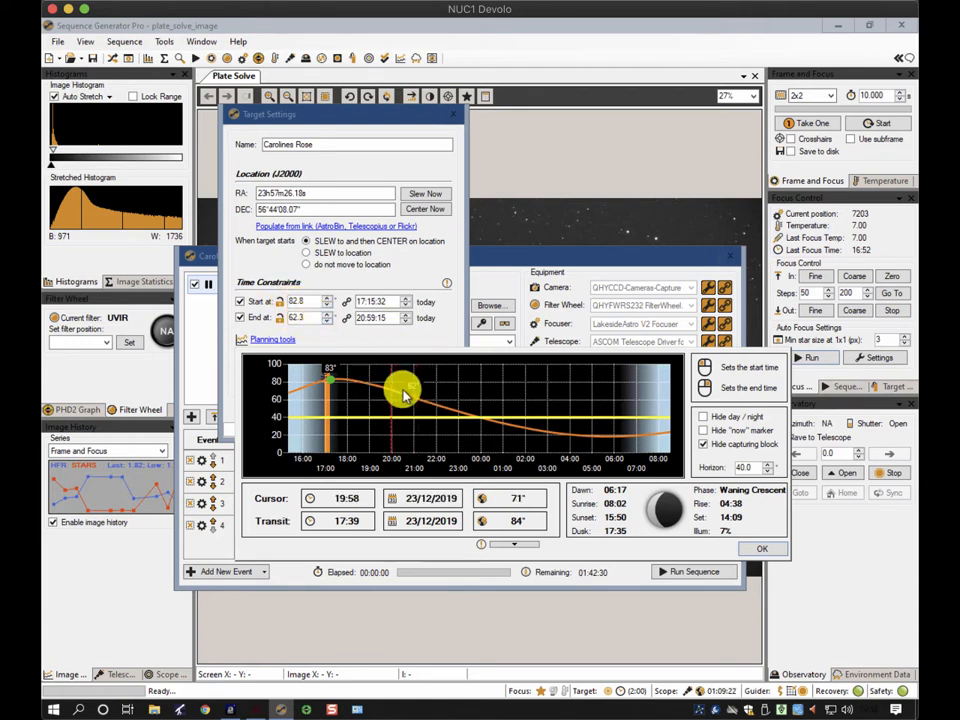
left_click(310, 315)
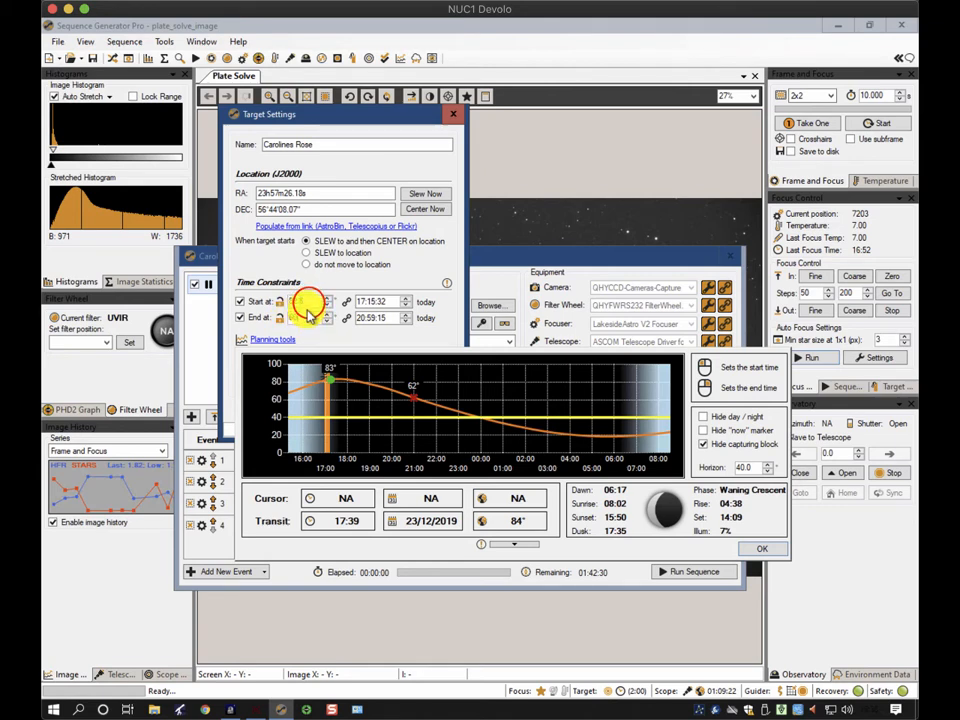
double_click(308, 302)
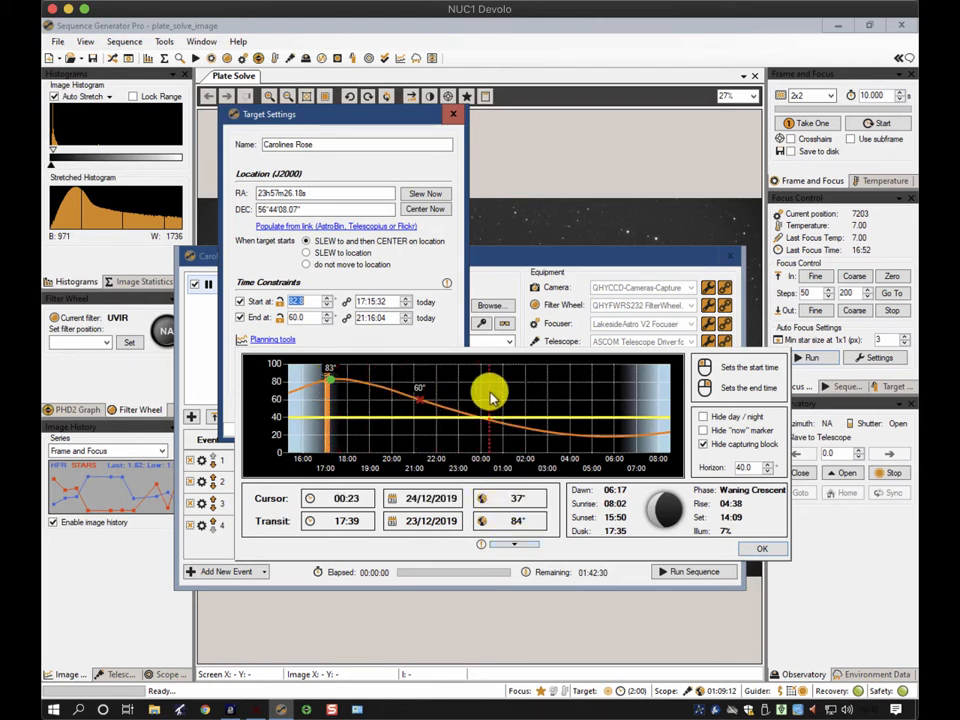
Move the start time to about 17:37 at 84.5° altitude, close the planner and confirm the target settings
left_click(510, 544)
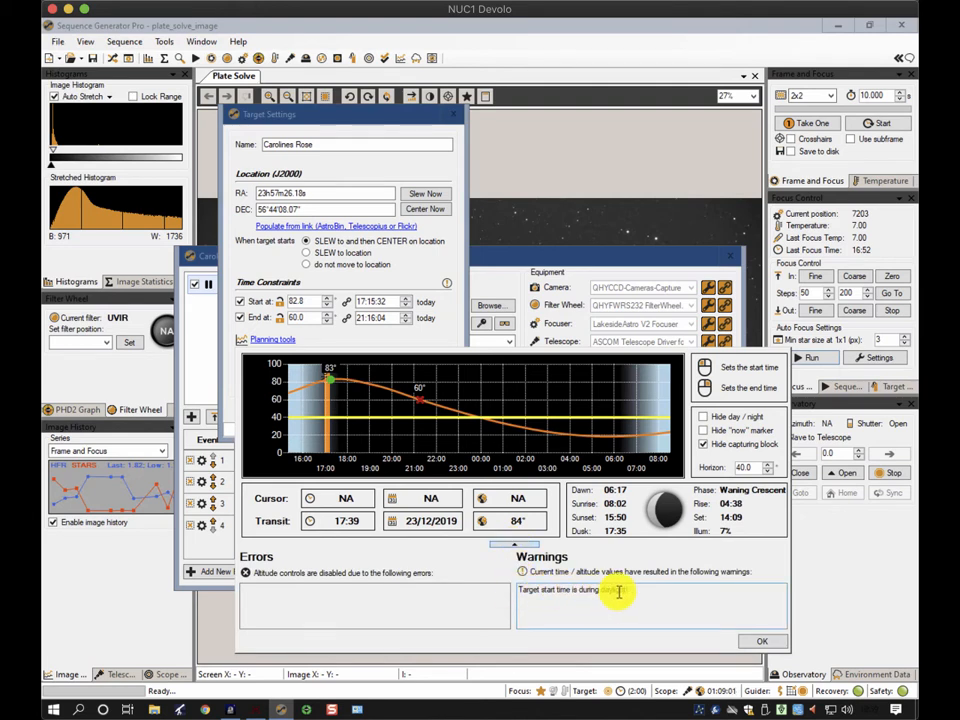
left_click(340, 379)
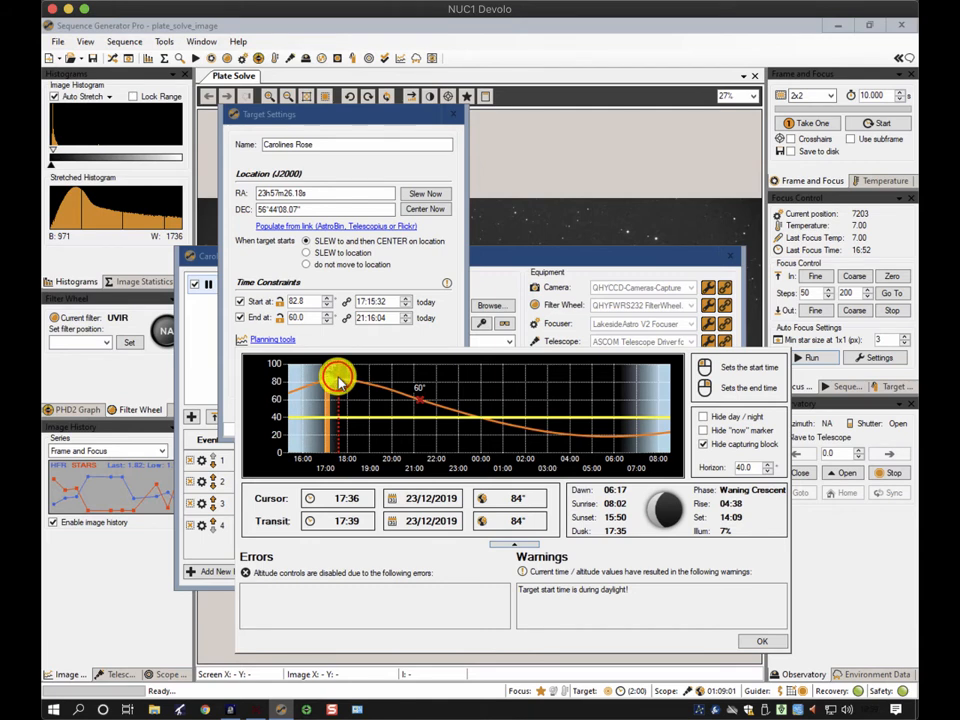
left_click(333, 380)
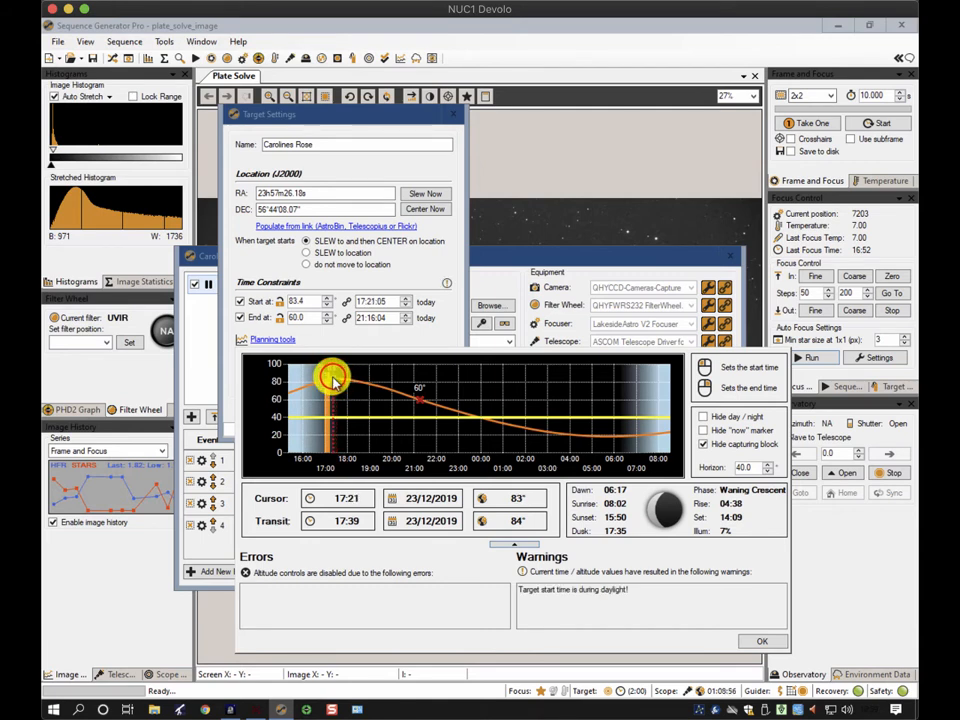
left_click(339, 381)
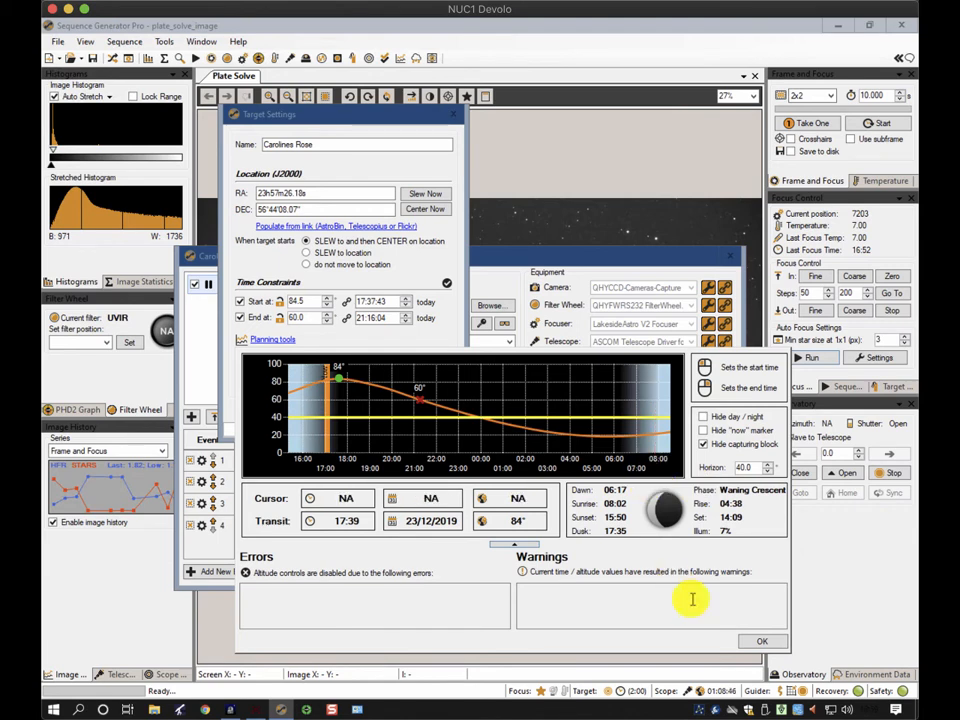
left_click(774, 646)
left_click(764, 643)
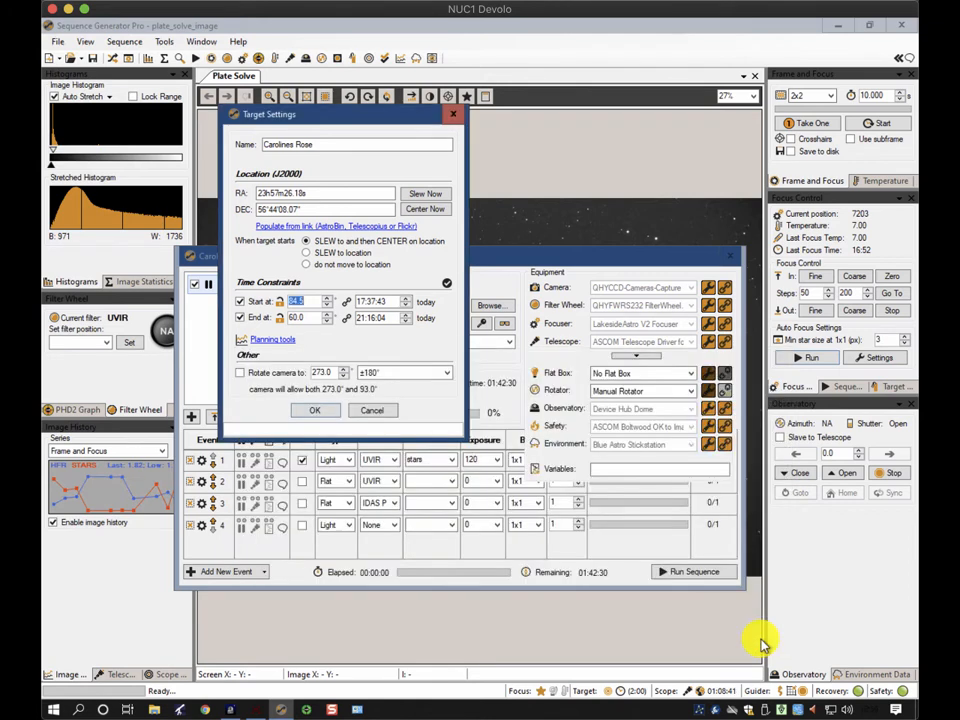
left_click(319, 413)
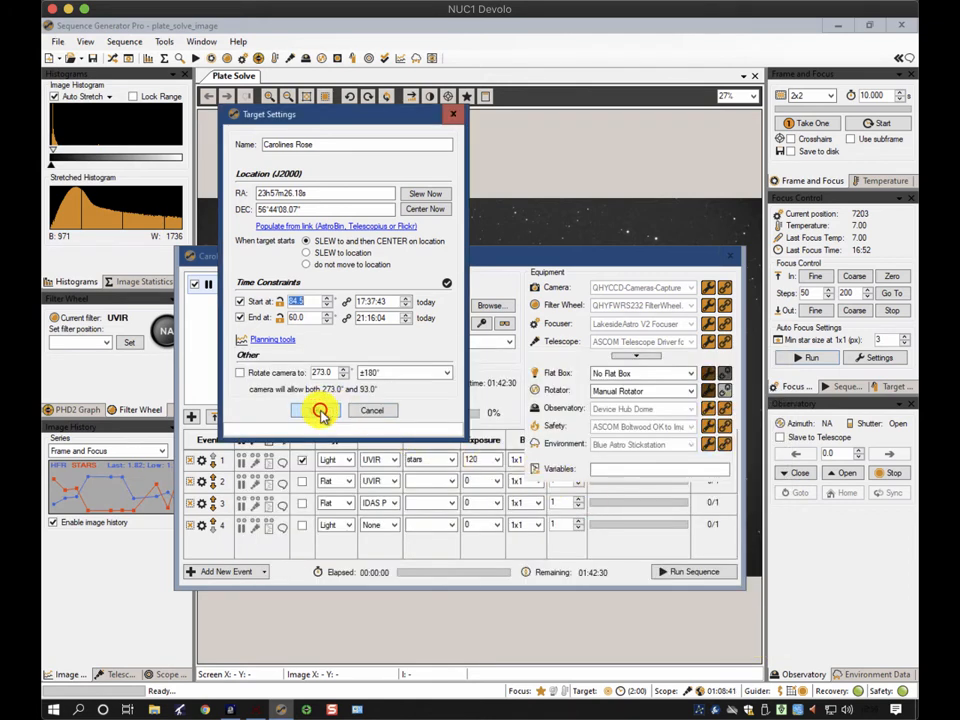
Review the sequence window's events and delay and ordering options, then close it
left_click(713, 286)
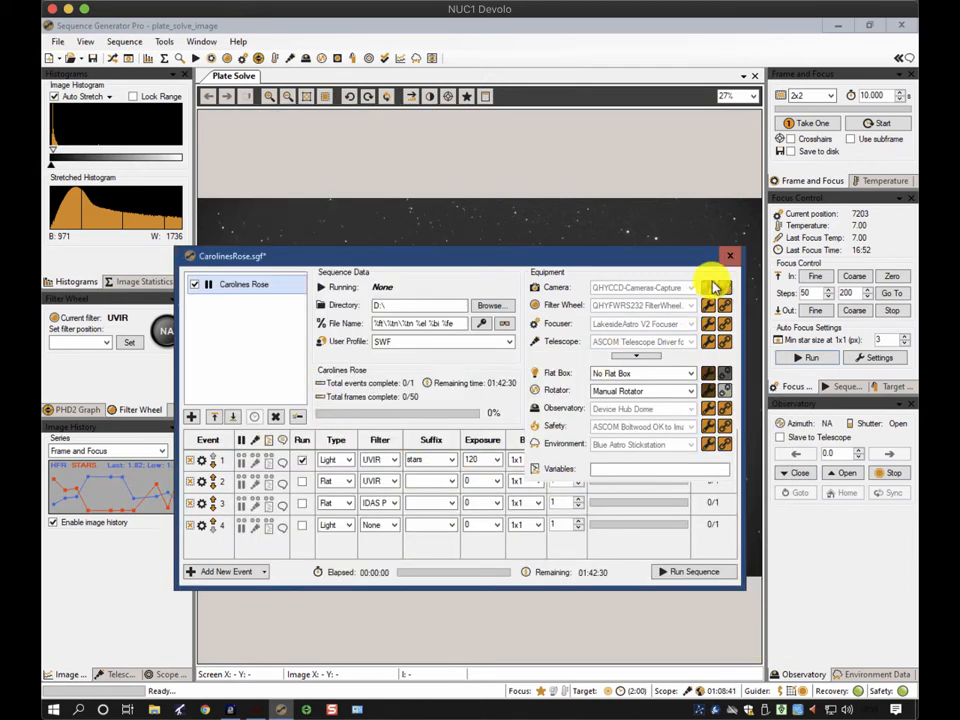
left_click(845, 311)
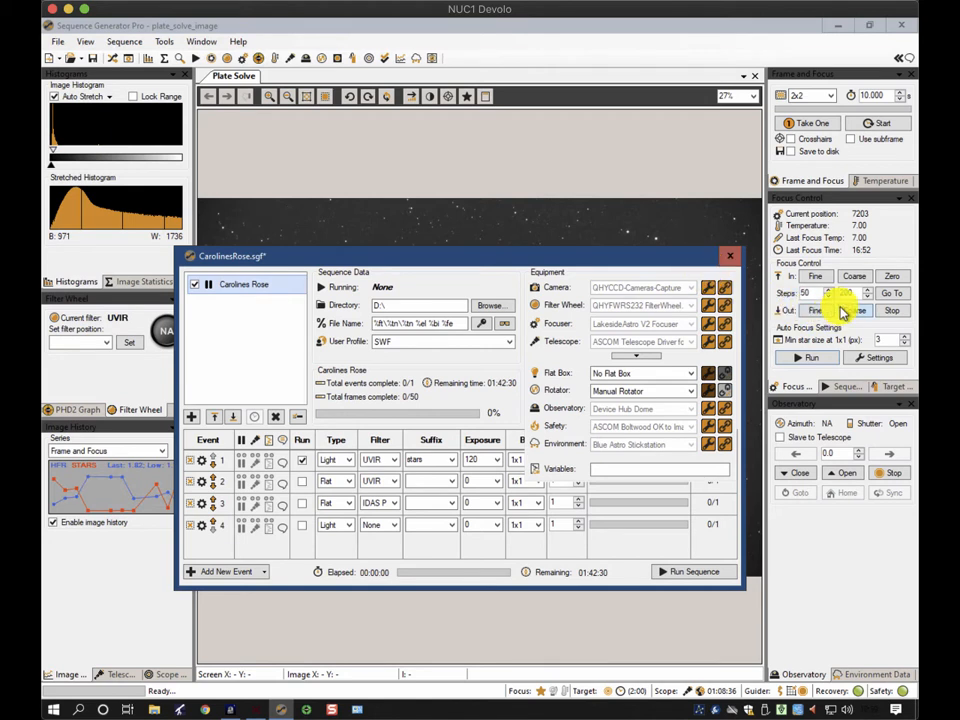
left_click(250, 288)
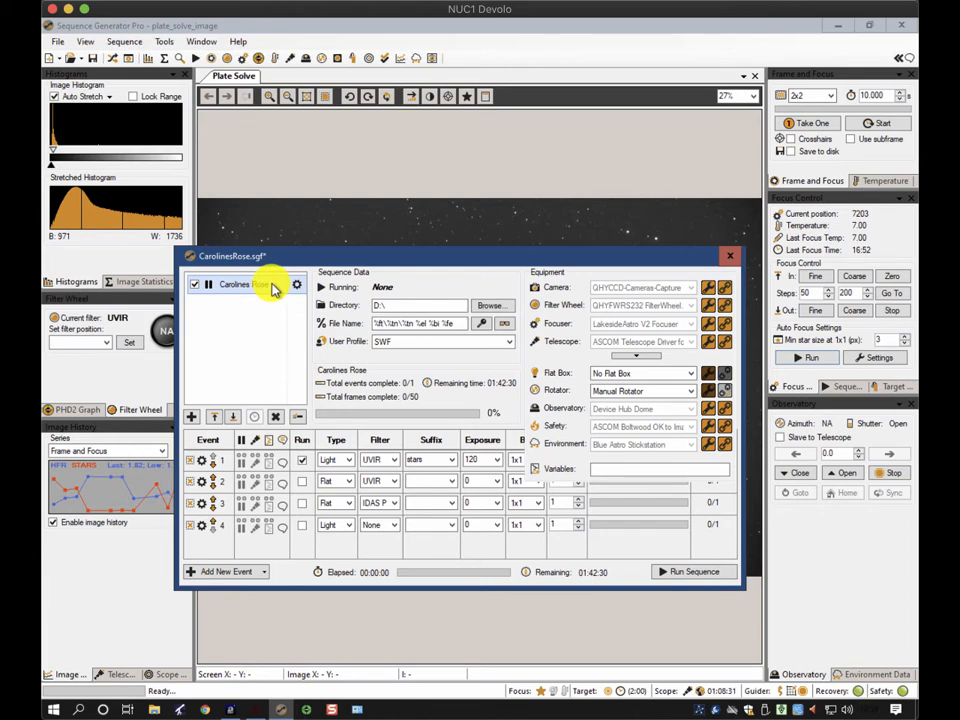
left_click(640, 358)
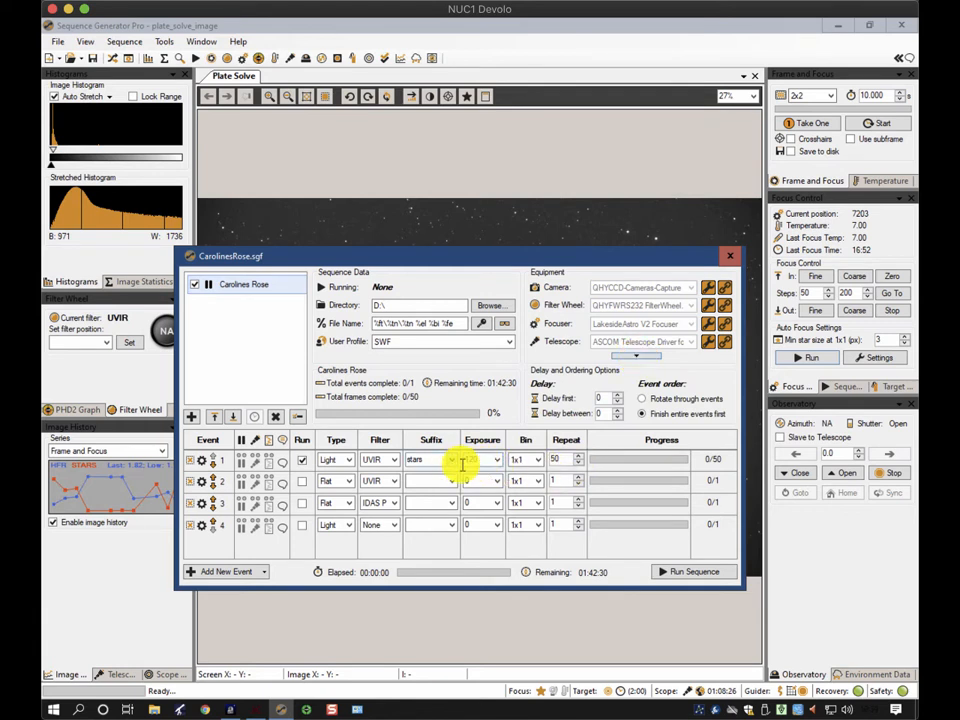
left_click(730, 259)
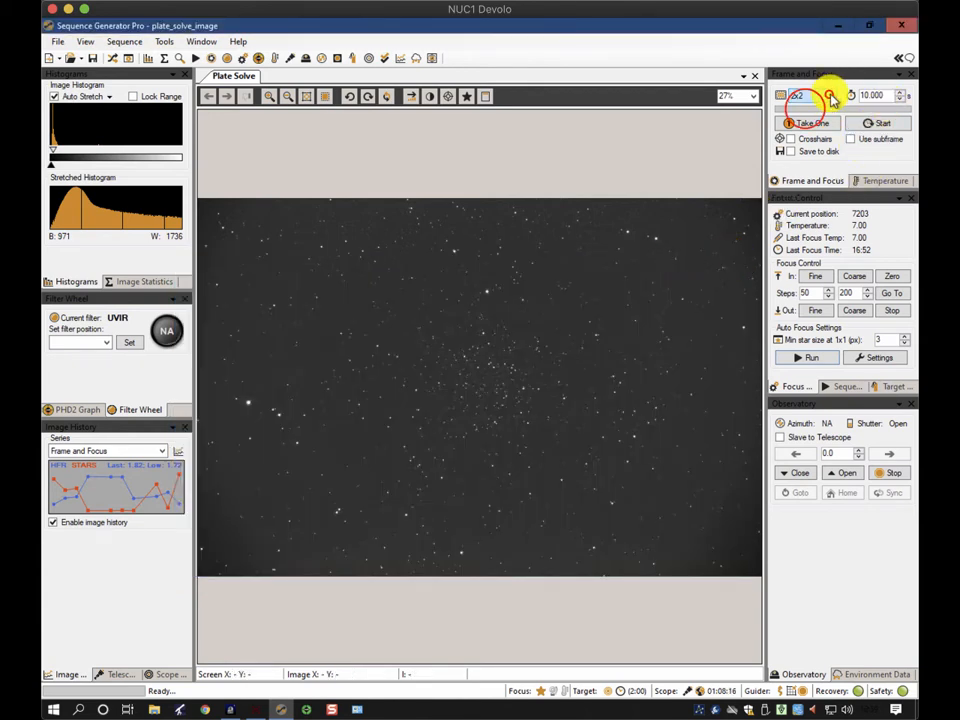
Set the frame-and-focus binning to 1x1 and the exposure to 120 s
left_click(829, 95)
left_click(806, 112)
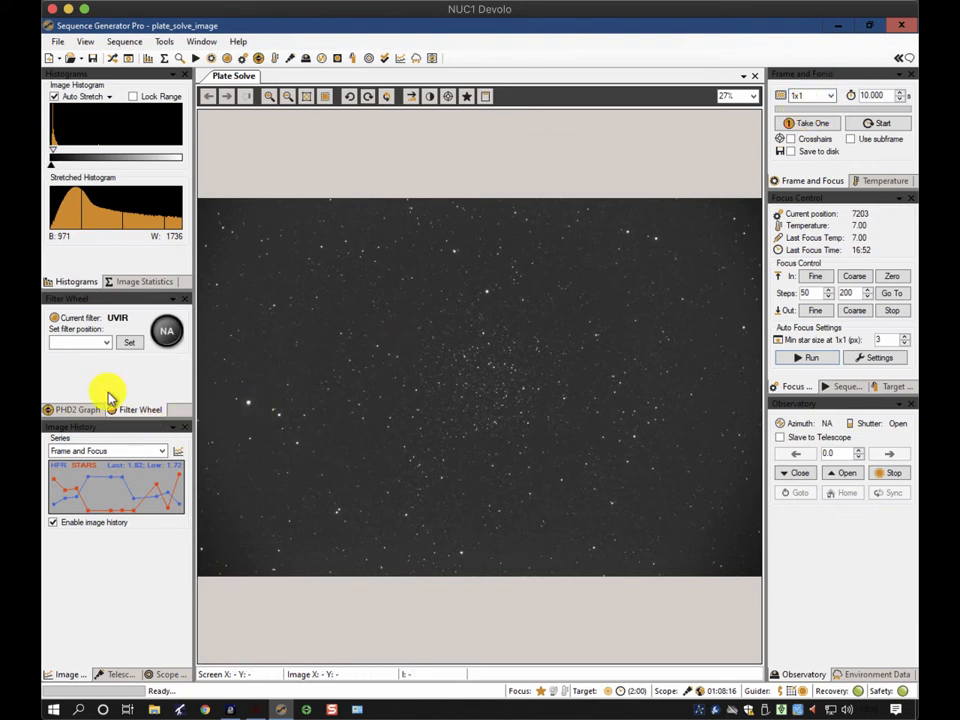
left_click(84, 344)
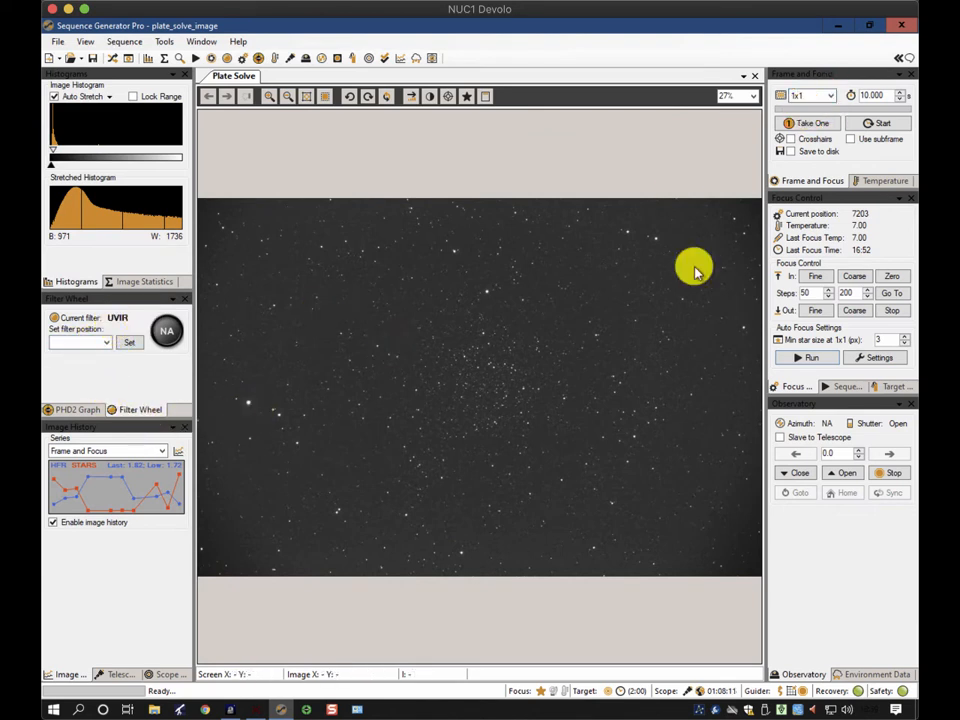
left_click(885, 96)
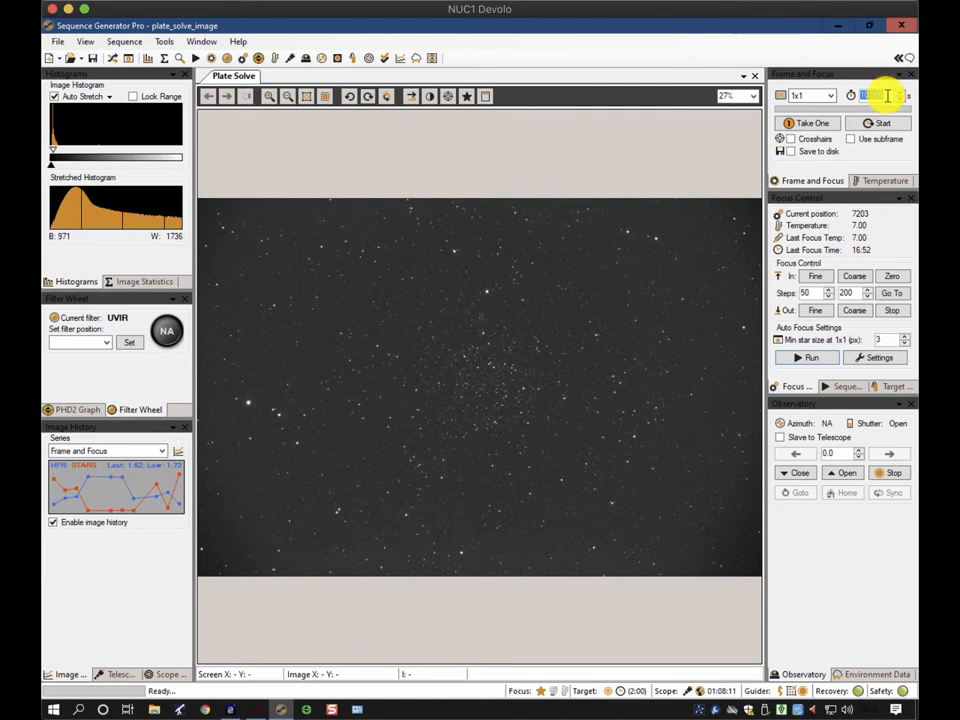
double_click(887, 96)
type("120")
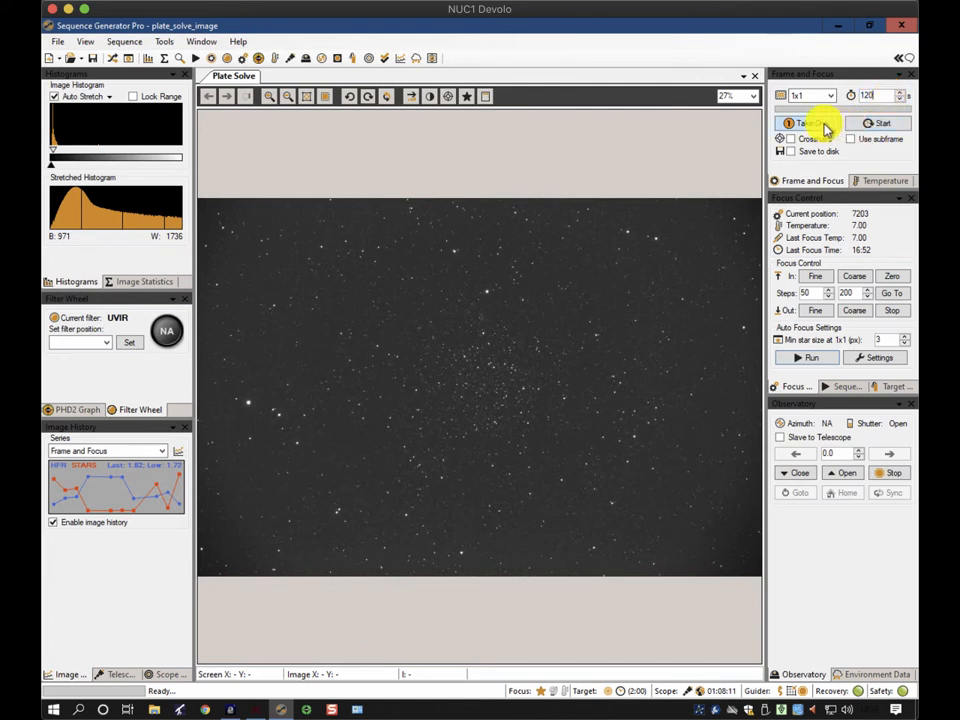
Take a single frame-and-focus exposure and show its image statistics
left_click(824, 126)
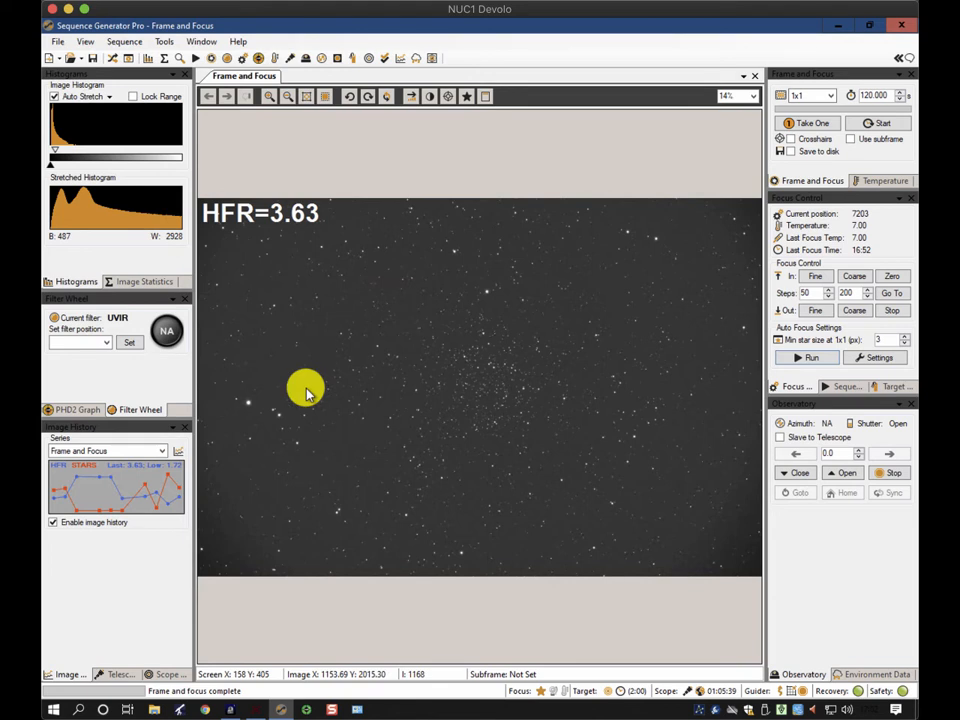
left_click(133, 281)
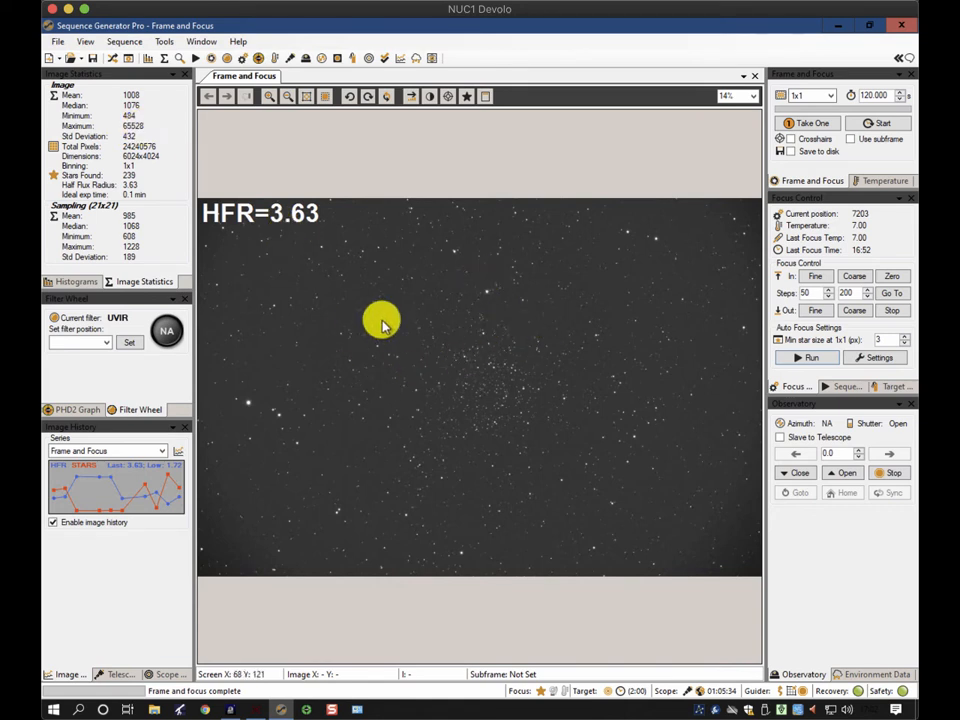
Set the image's auto stretch to none and view it at 50% zoom to inspect the stars
right_click(436, 310)
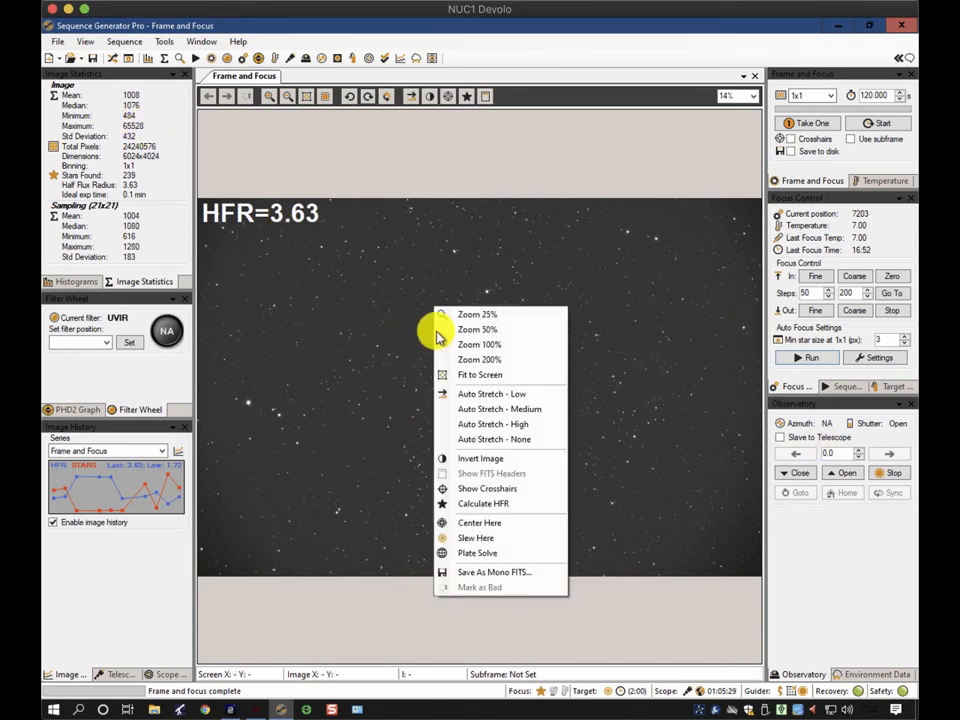
left_click(471, 440)
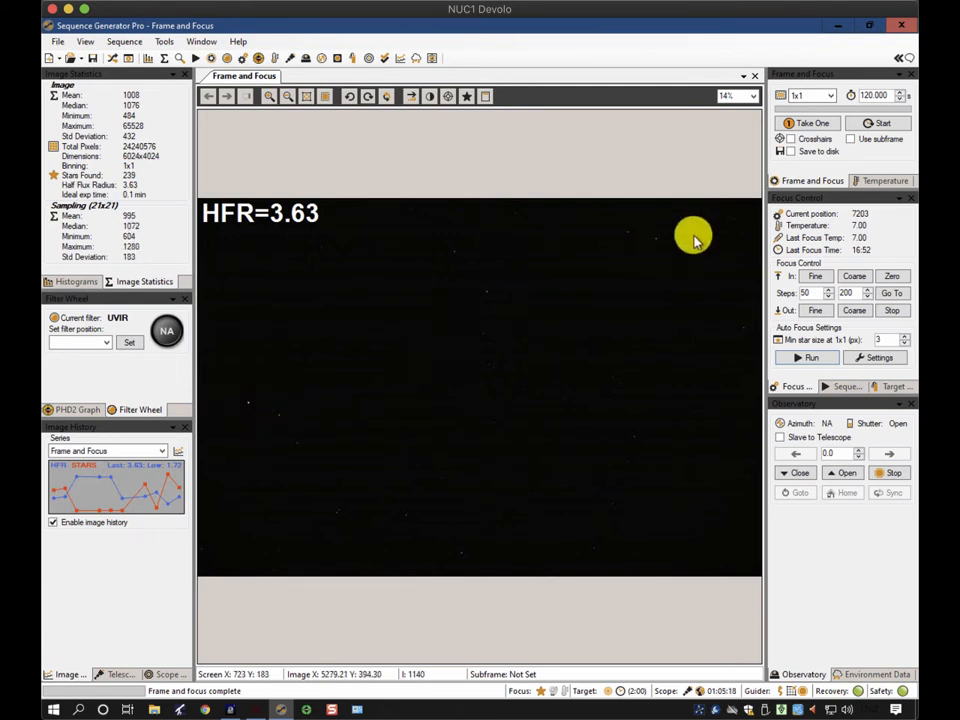
left_click(753, 95)
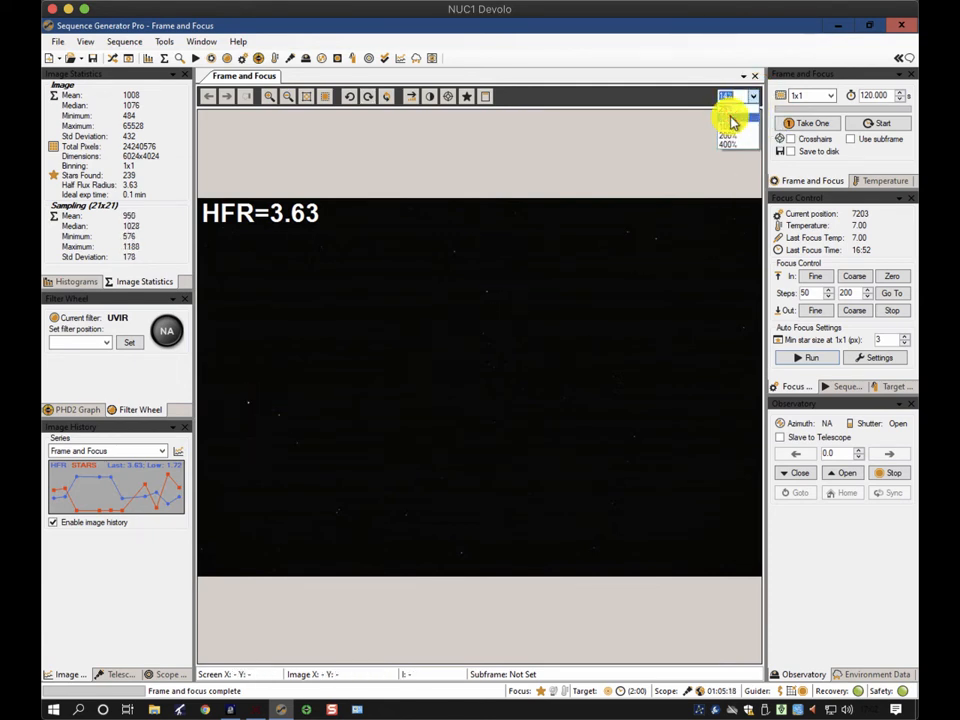
left_click(731, 122)
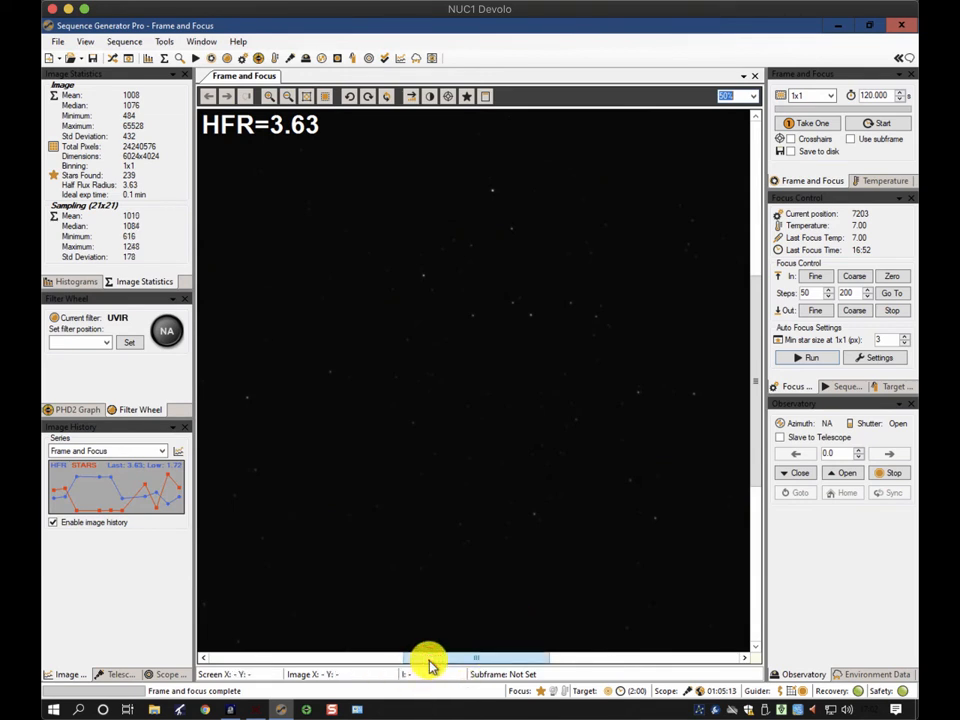
left_click_drag(431, 660, 214, 660)
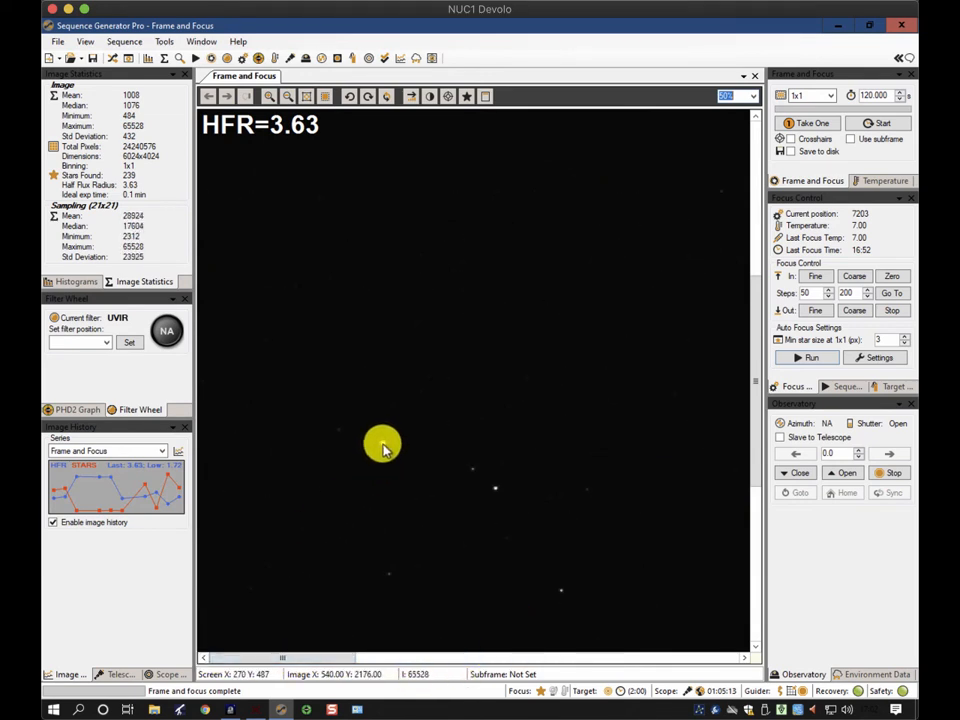
left_click_drag(311, 658, 388, 666)
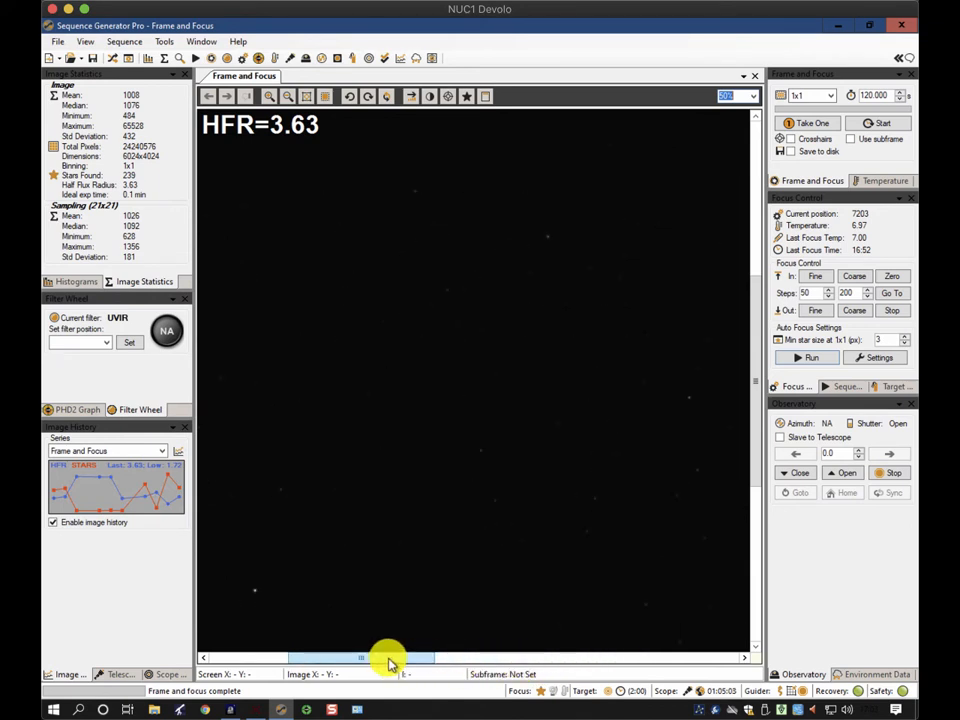
Open the sequence window and check the exposure options of the first light event
left_click(114, 60)
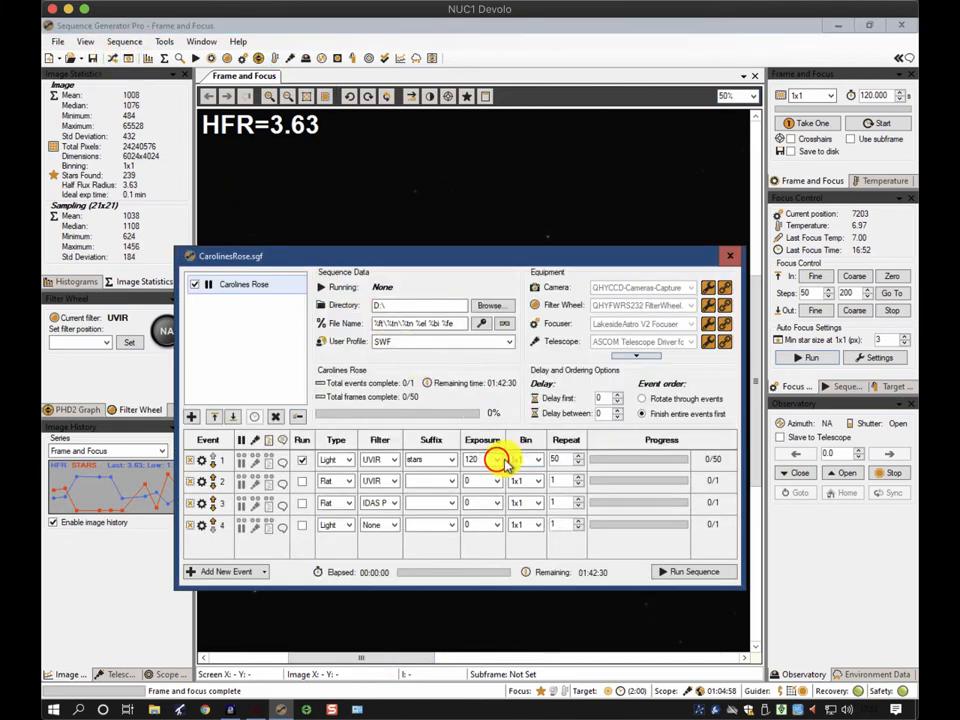
left_click(500, 460)
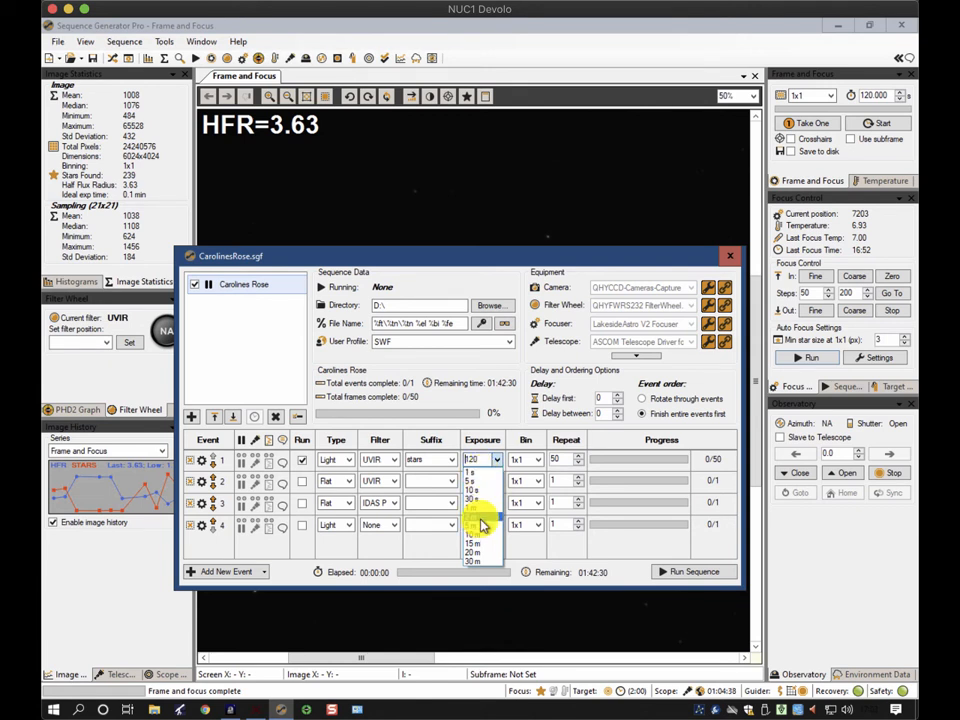
left_click(496, 460)
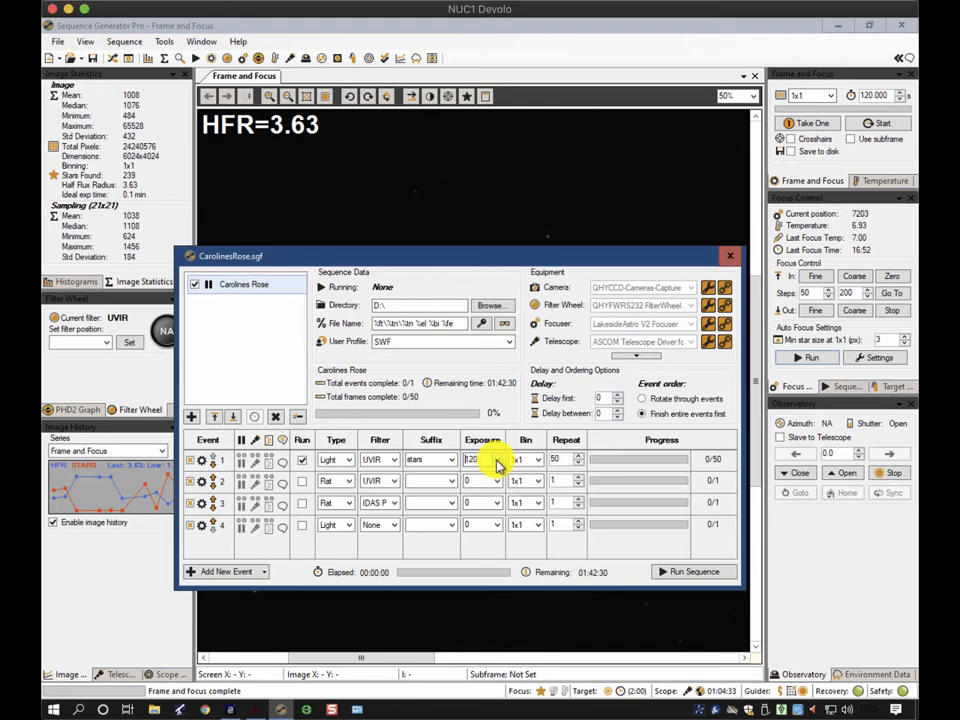
In the camera driver setup, try the gain slider and the stars and DSO presets, confirm it, and close the sequence window
left_click(709, 291)
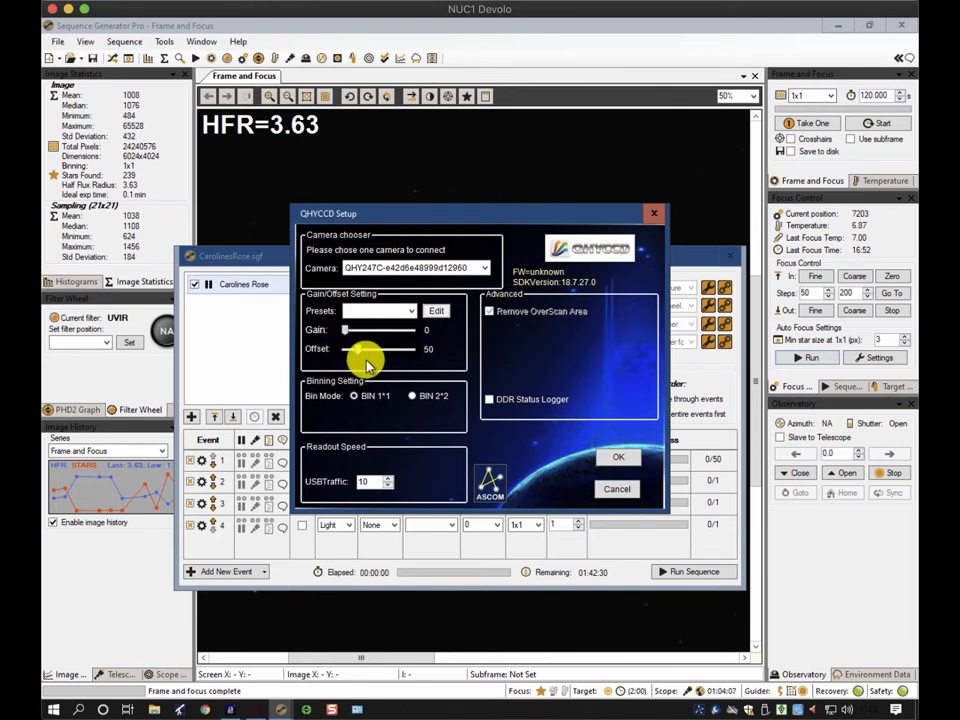
left_click(347, 331)
left_click_drag(346, 331, 354, 333)
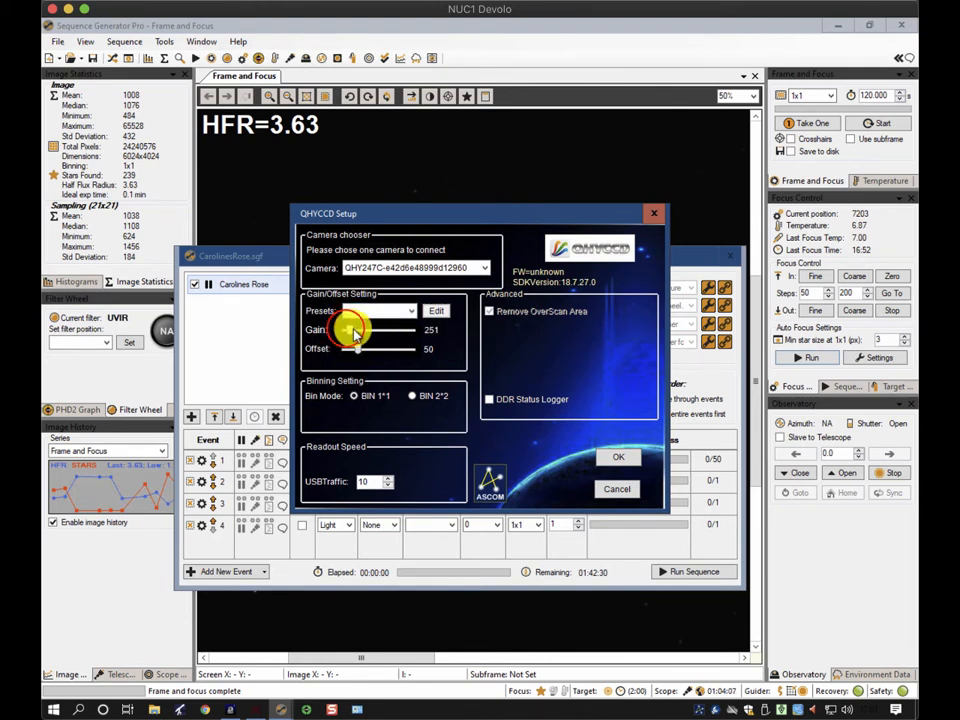
left_click_drag(413, 333, 331, 333)
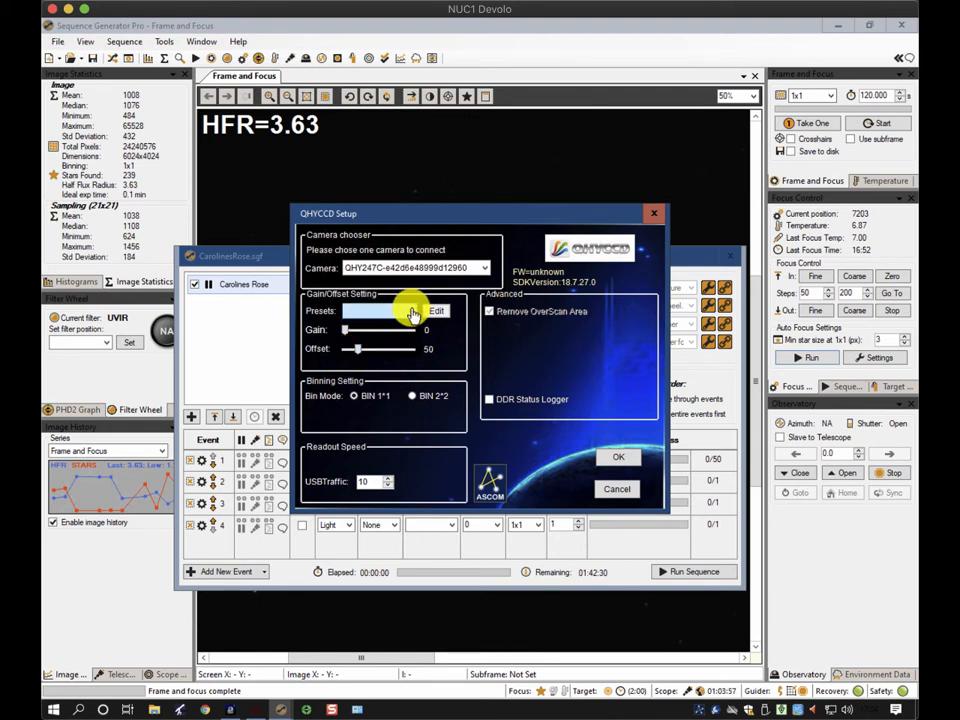
left_click(412, 311)
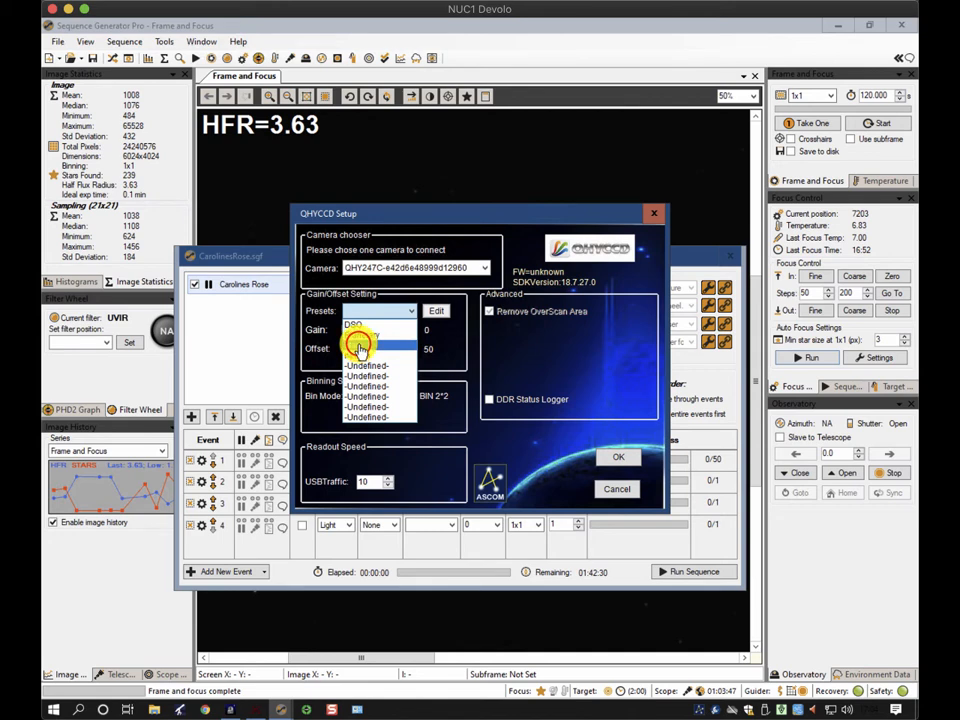
left_click(358, 346)
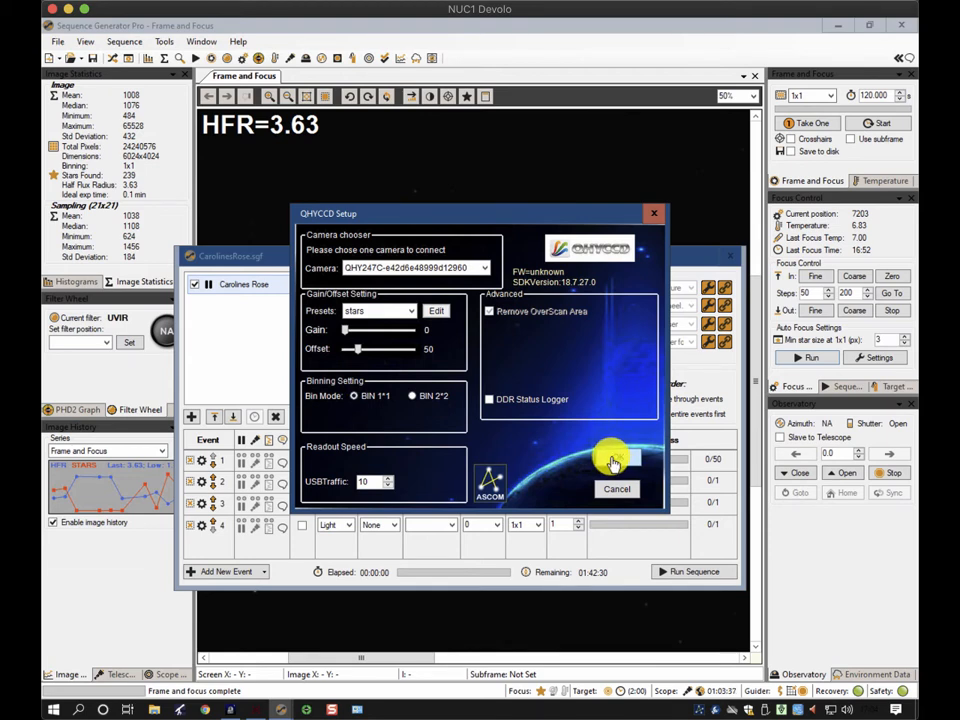
left_click(405, 311)
left_click(364, 331)
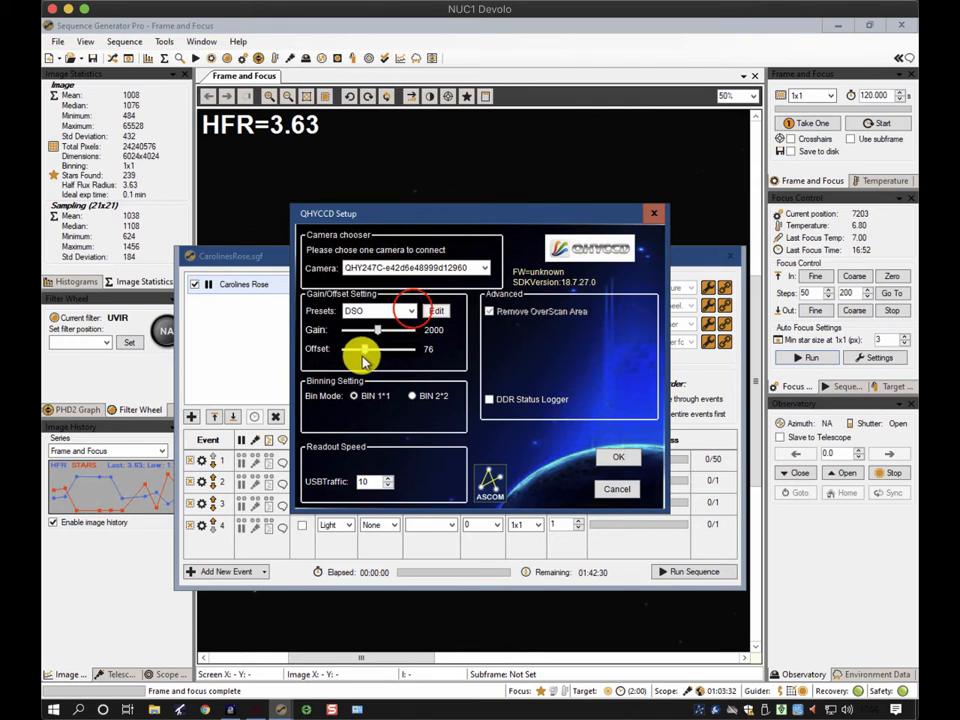
left_click(405, 311)
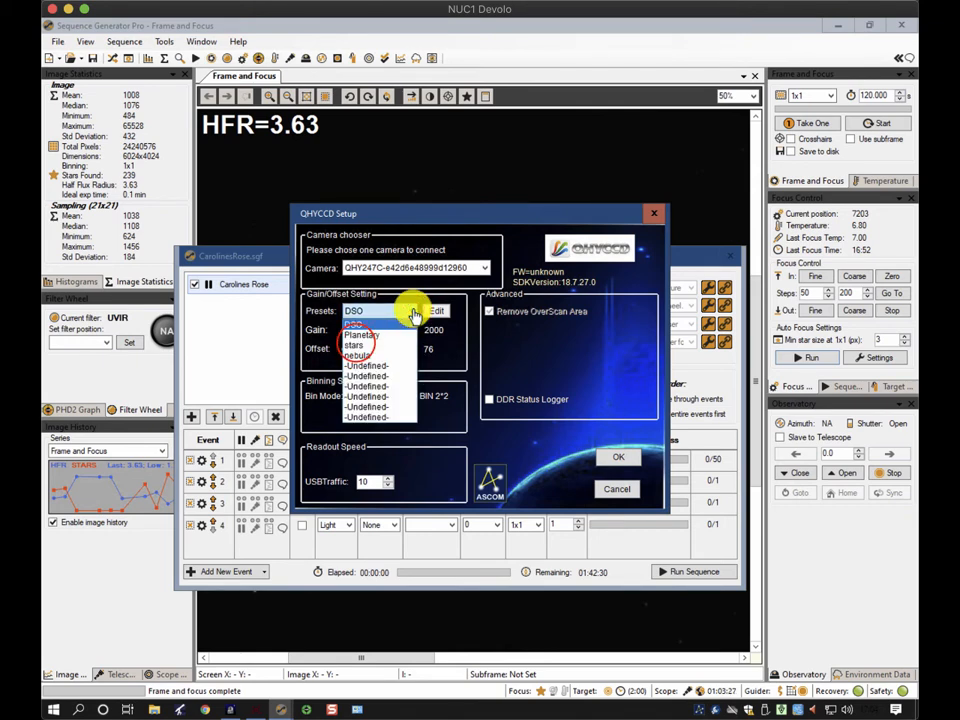
left_click(354, 345)
left_click(598, 456)
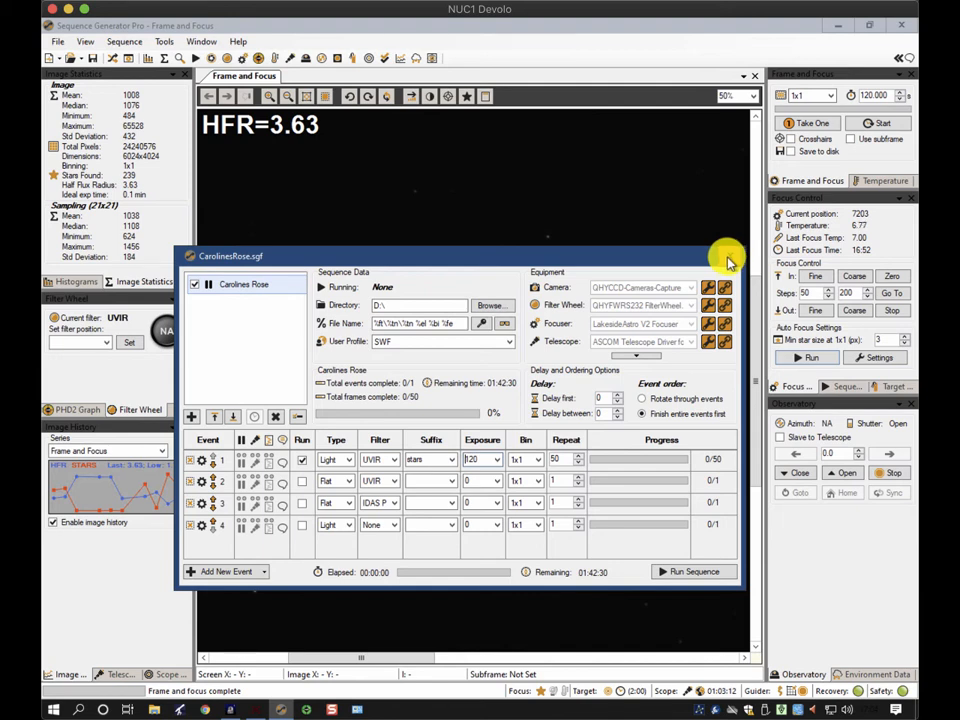
left_click(729, 262)
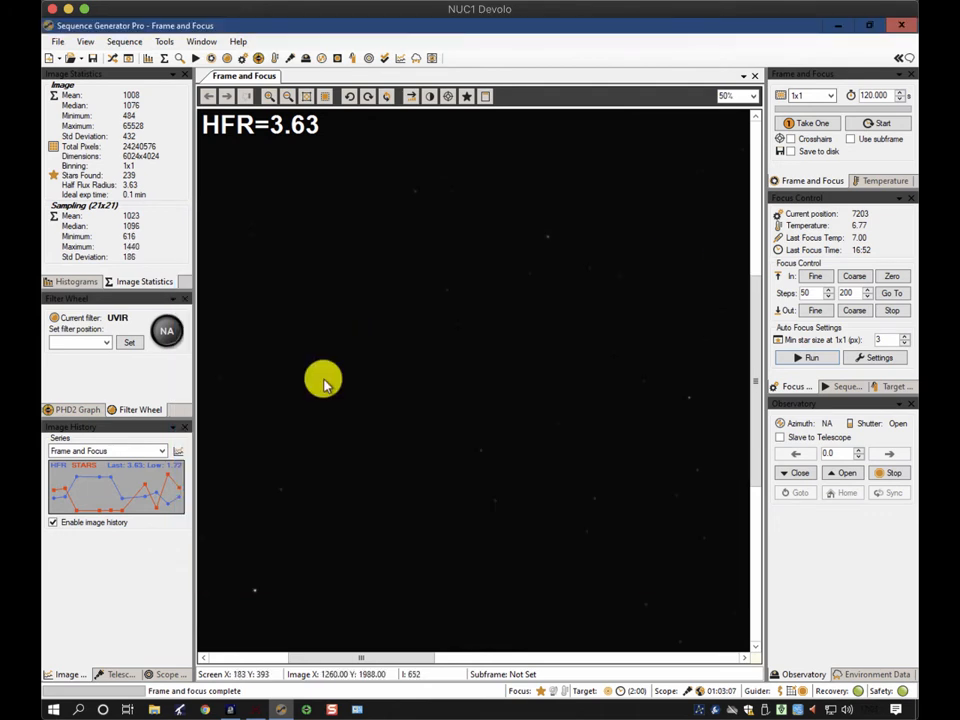
Switch to PHD2 and review the equipment profiles in its connect equipment dialog, then close it
left_click(306, 711)
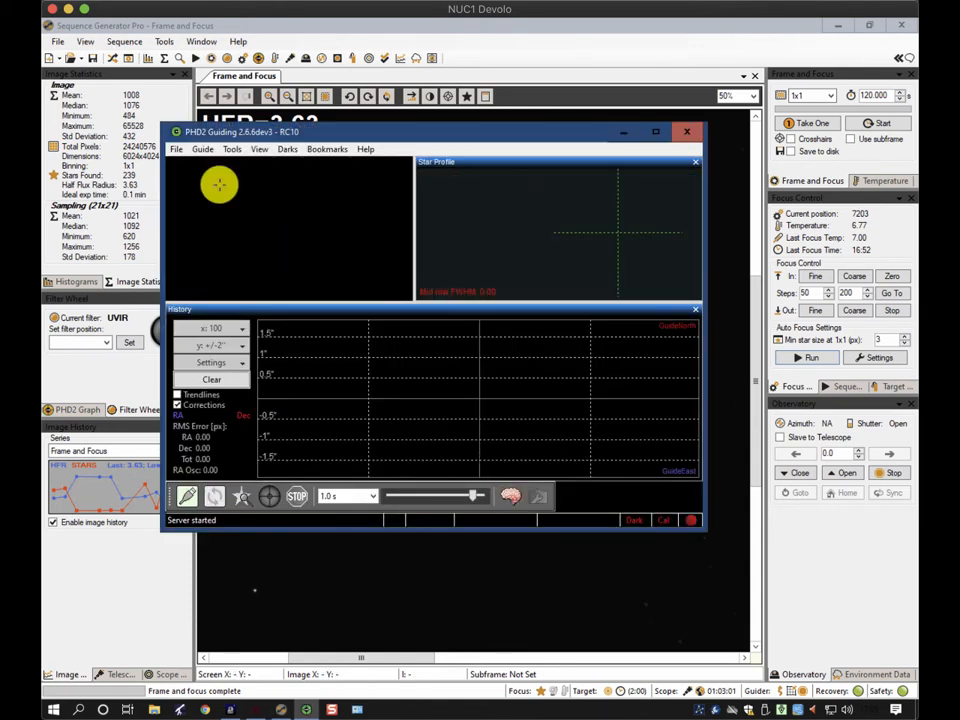
left_click(186, 494)
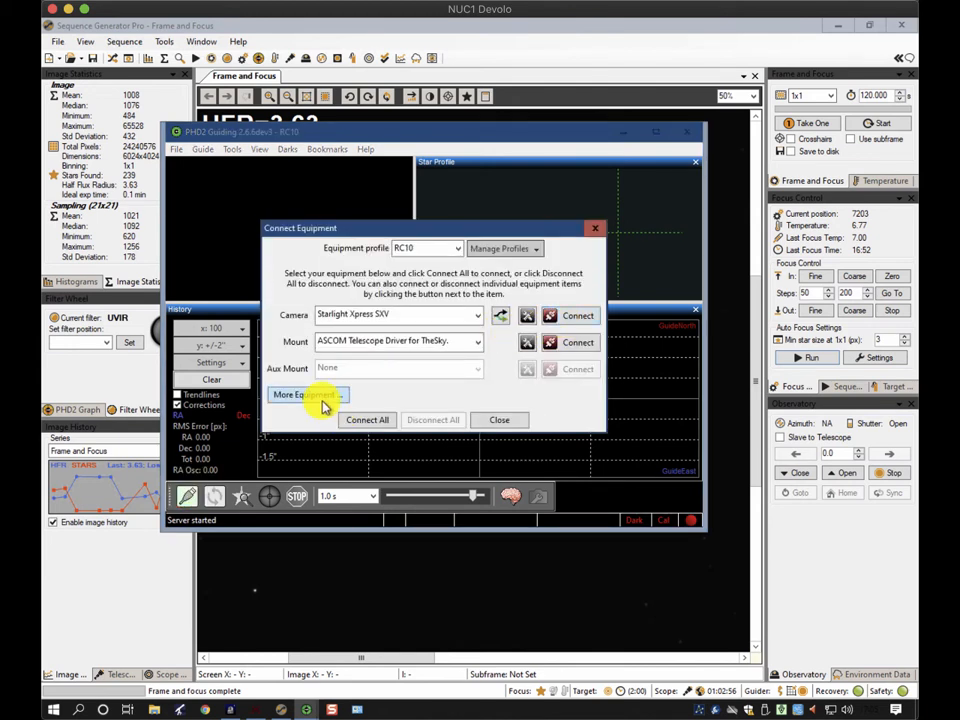
left_click(457, 250)
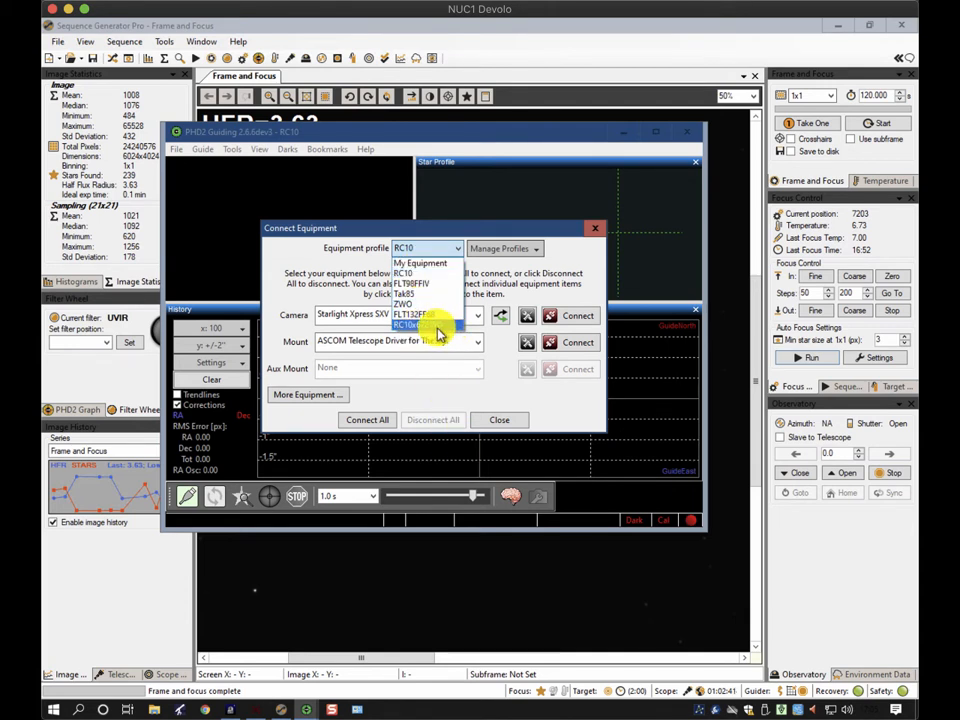
left_click(508, 420)
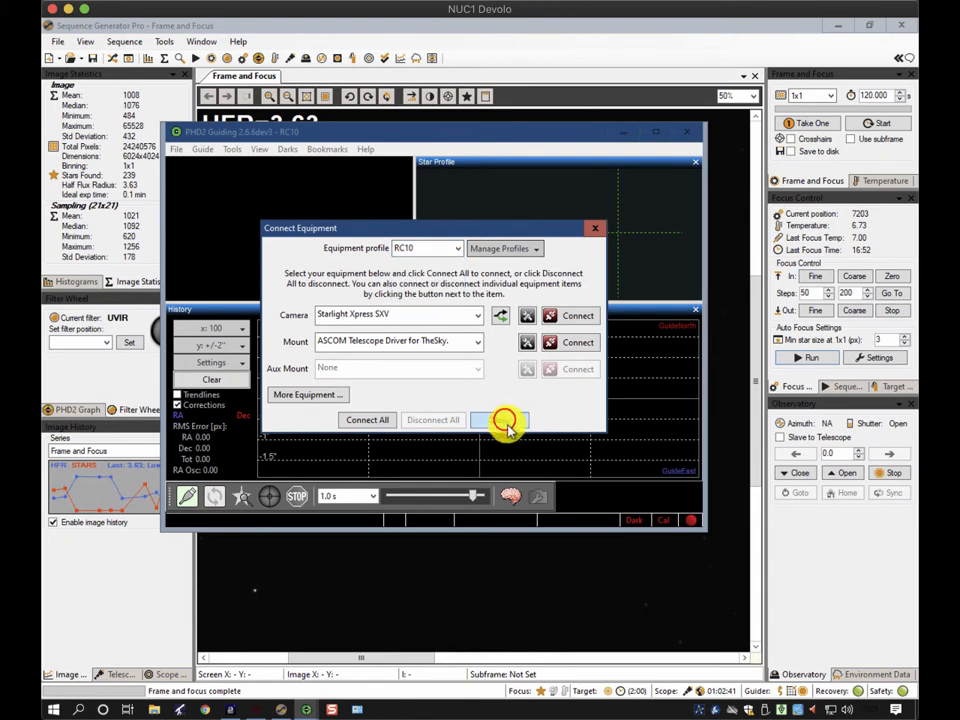
left_click(504, 422)
left_click(687, 132)
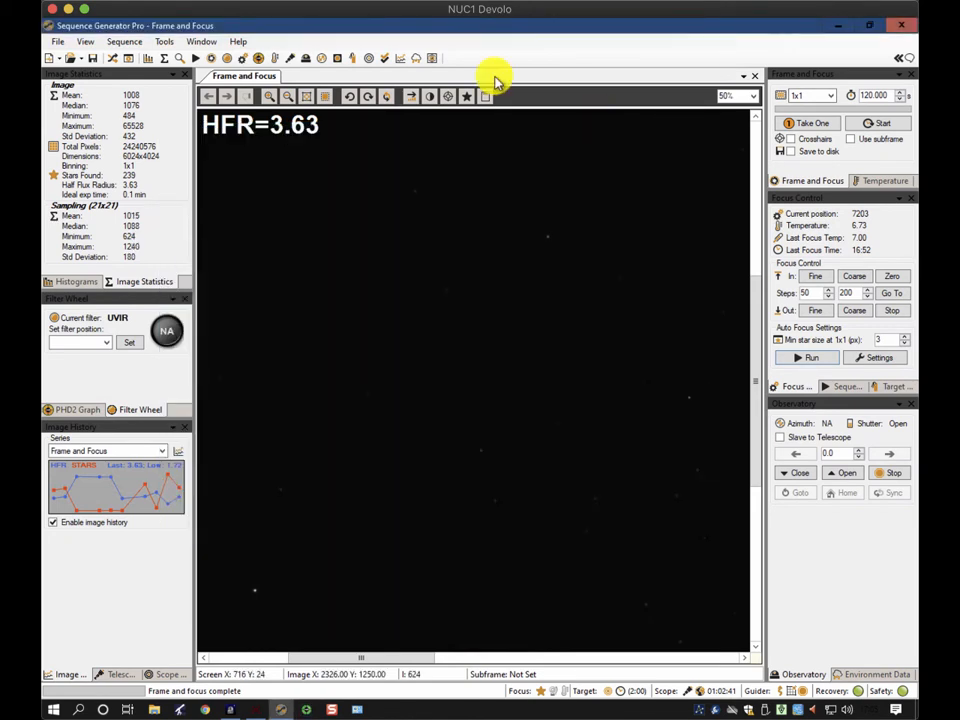
Open the control panel's auto guide PHD2 connection settings and check the RC10x67ZWO equipment profile
left_click(127, 58)
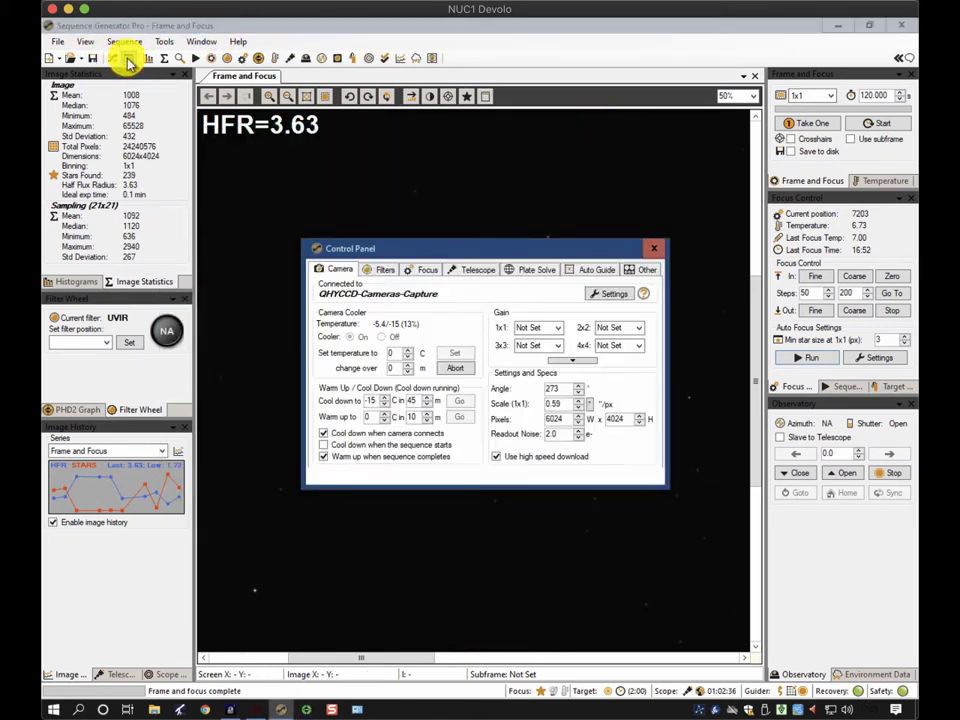
left_click(597, 271)
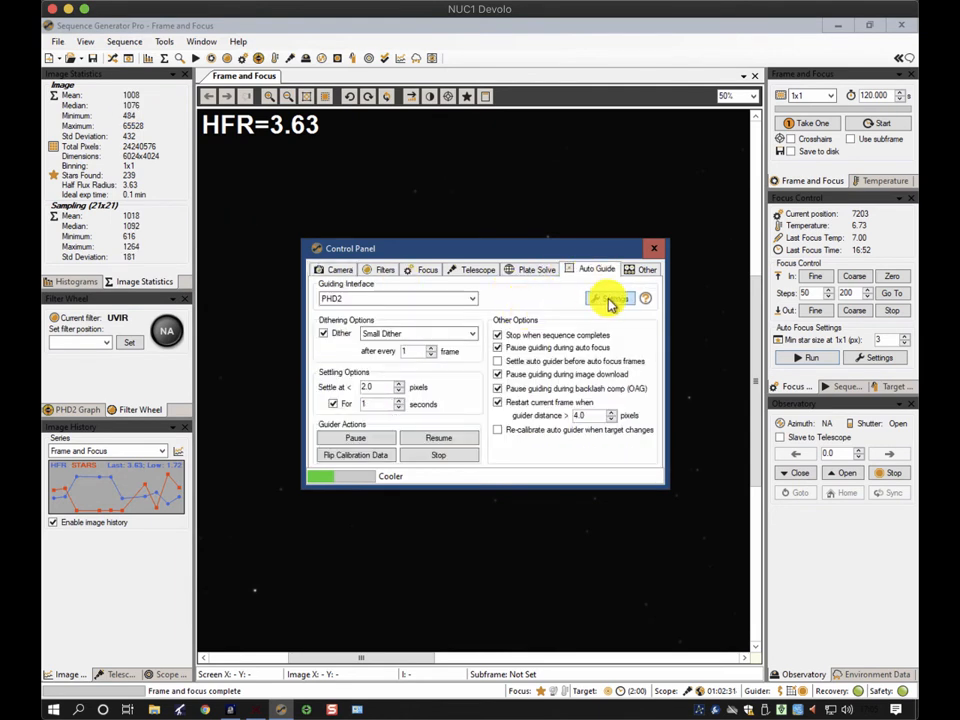
left_click(612, 300)
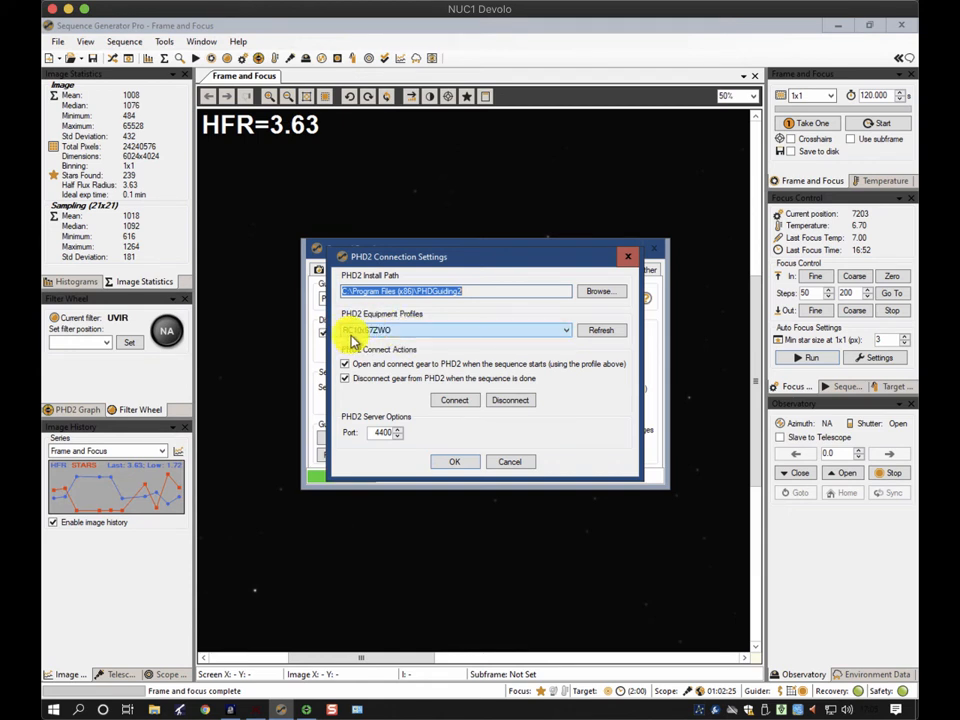
left_click(452, 256)
left_click_drag(439, 253, 494, 345)
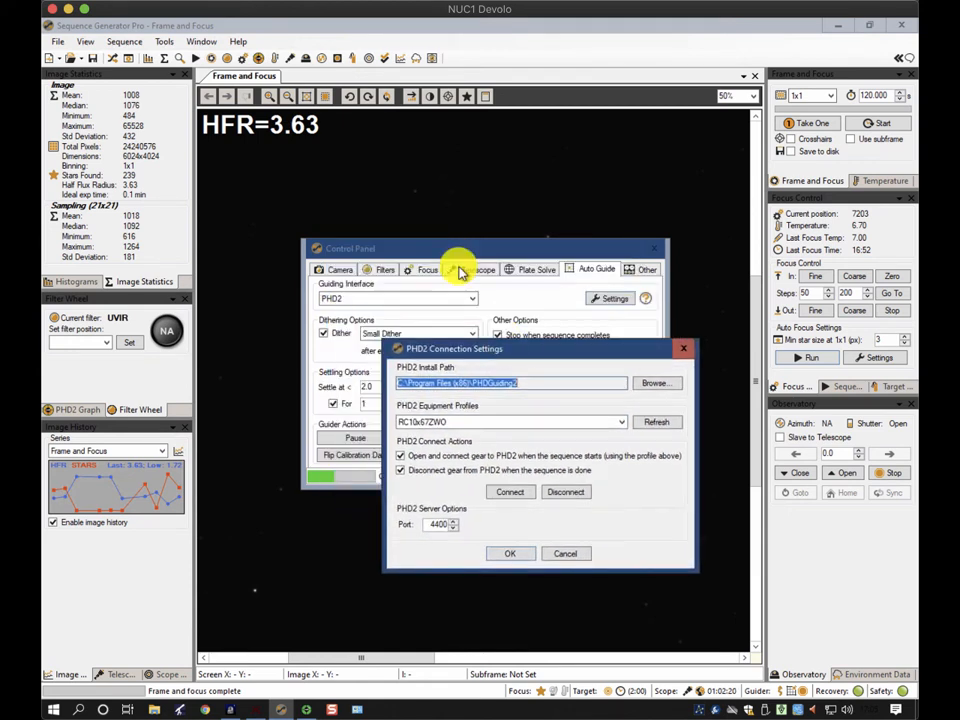
Check PHD2's connected equipment and its advanced guiding settings, closing both without changes
left_click(307, 709)
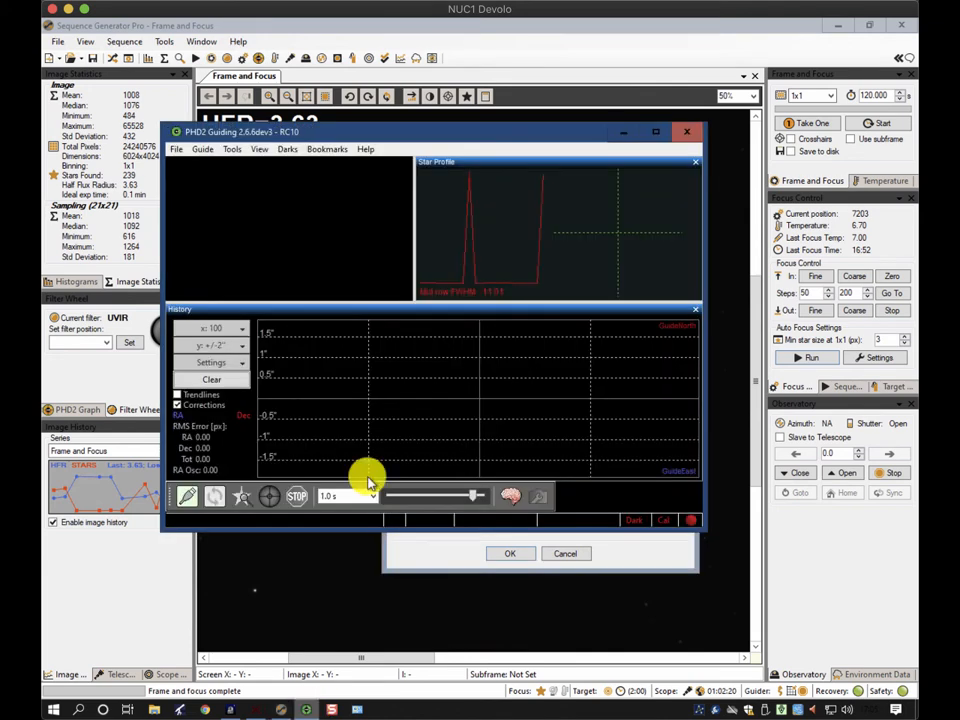
left_click(186, 496)
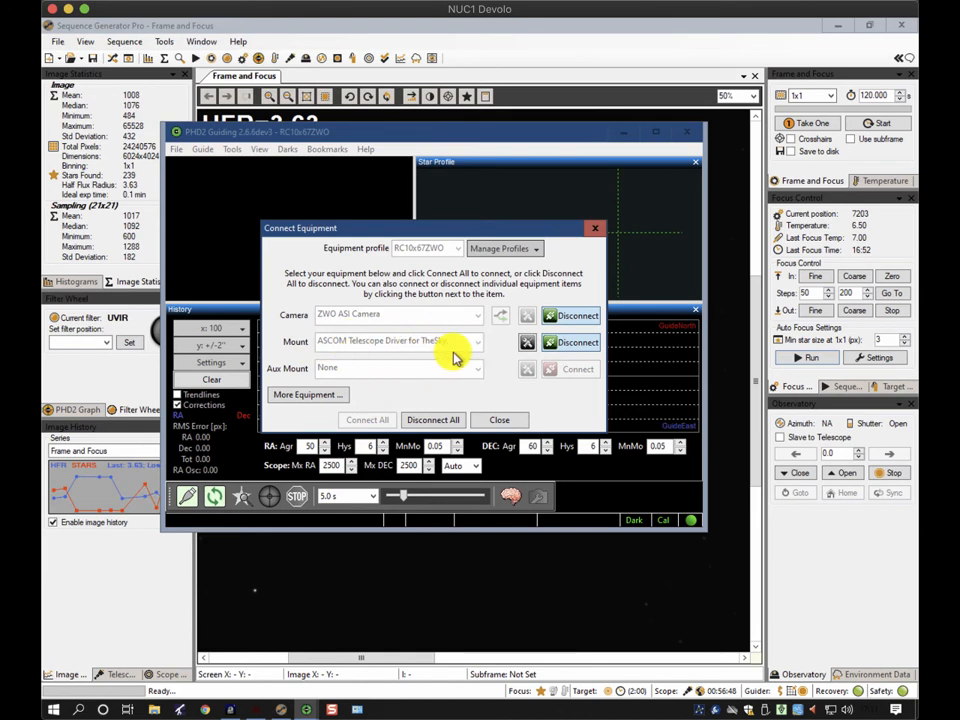
left_click(500, 420)
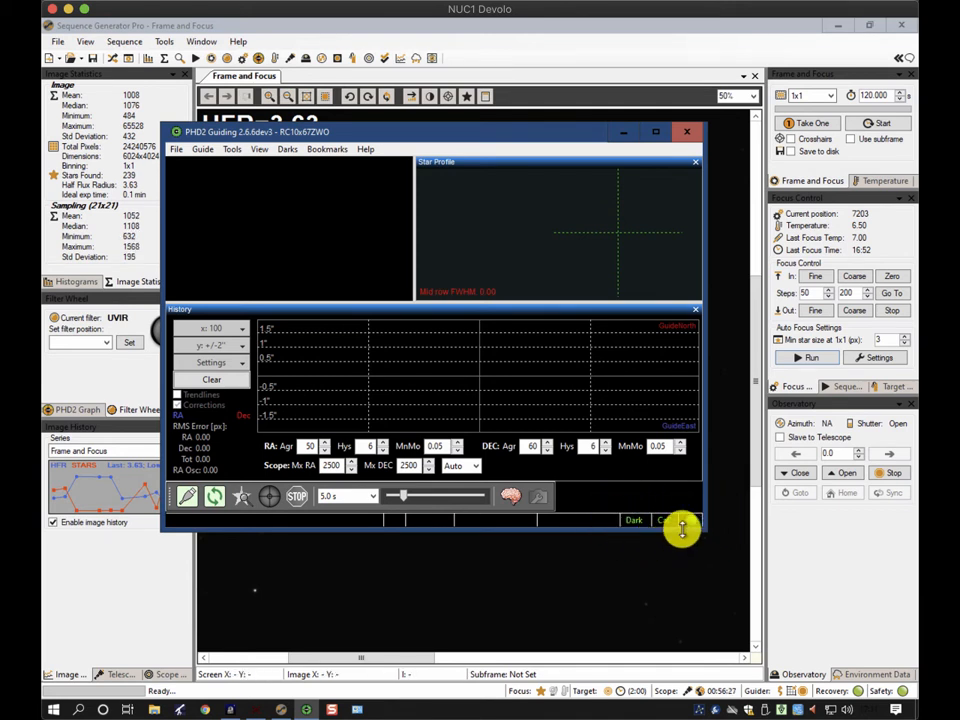
left_click(510, 496)
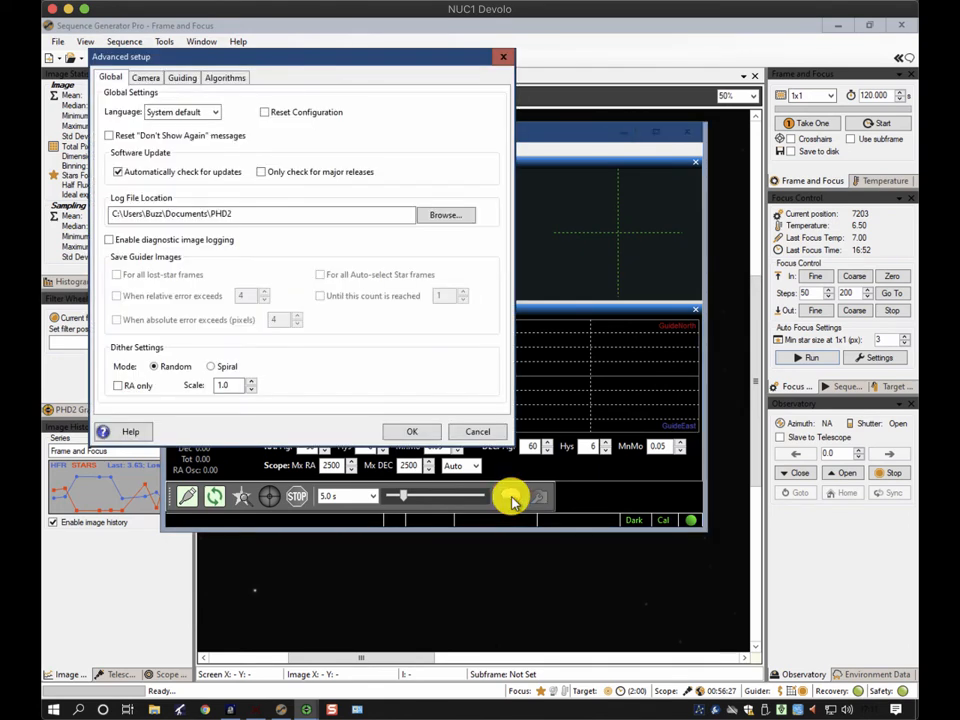
left_click(182, 78)
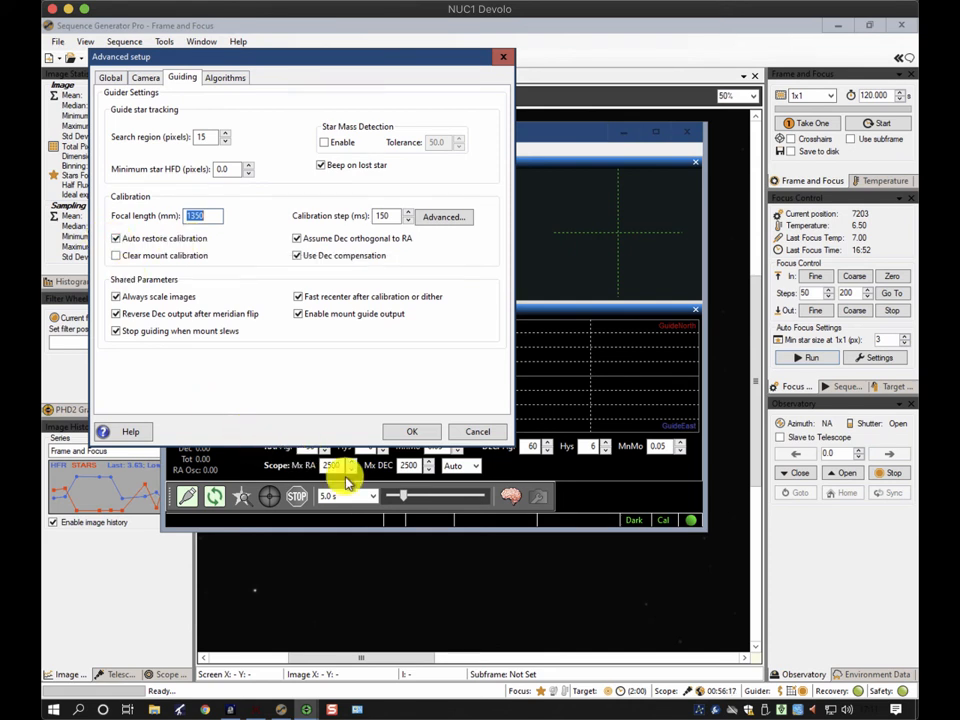
left_click(479, 432)
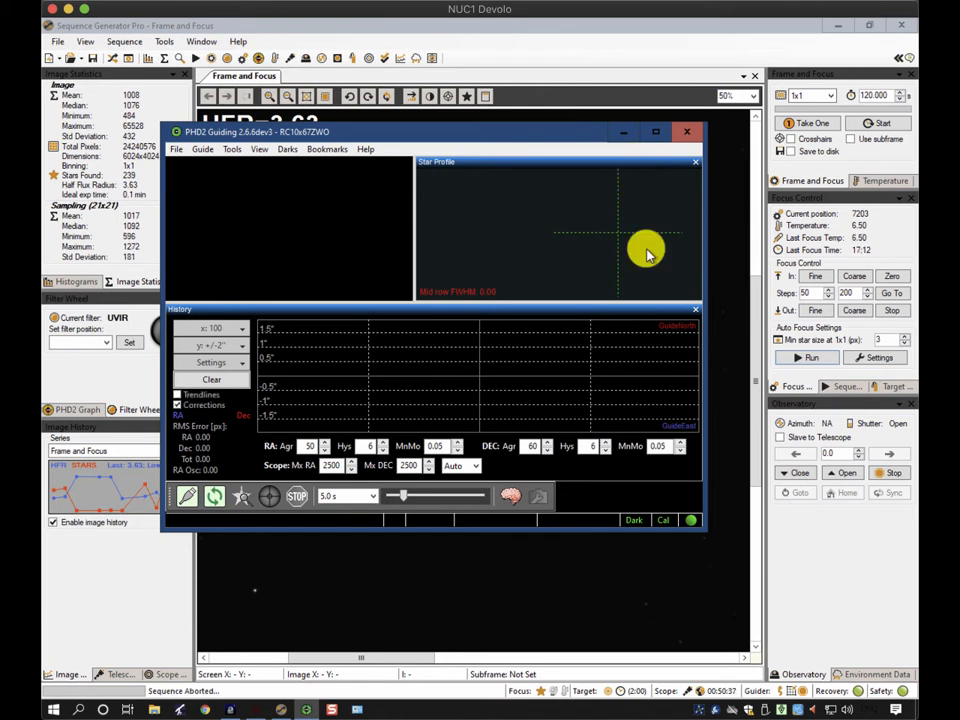
Review the Caroline's Rose target settings in the sequence and start running the sequence
left_click(621, 133)
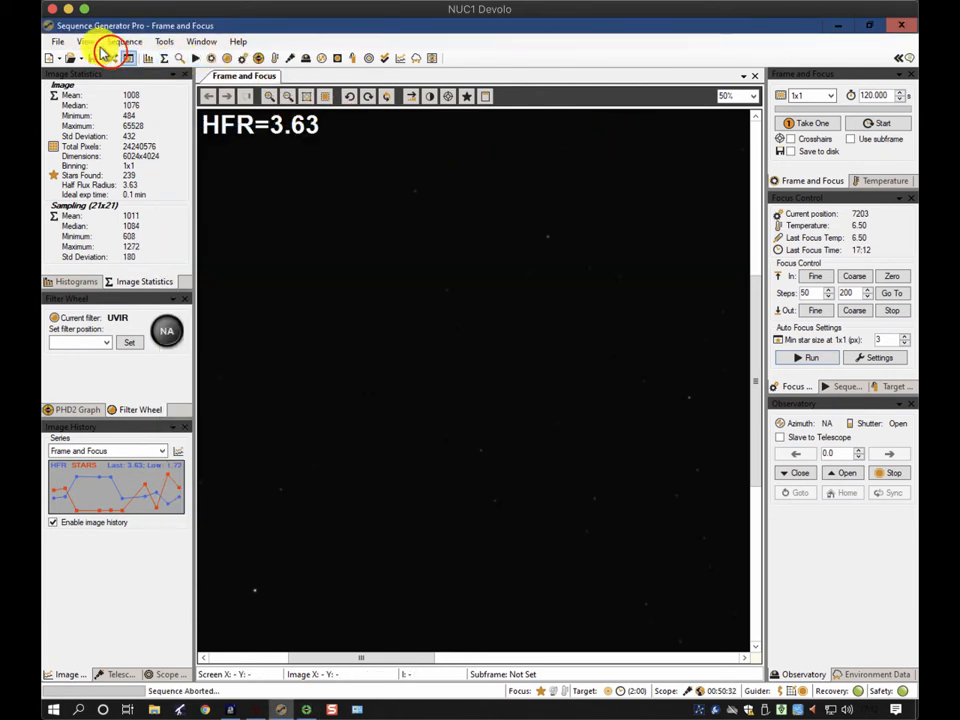
left_click(110, 55)
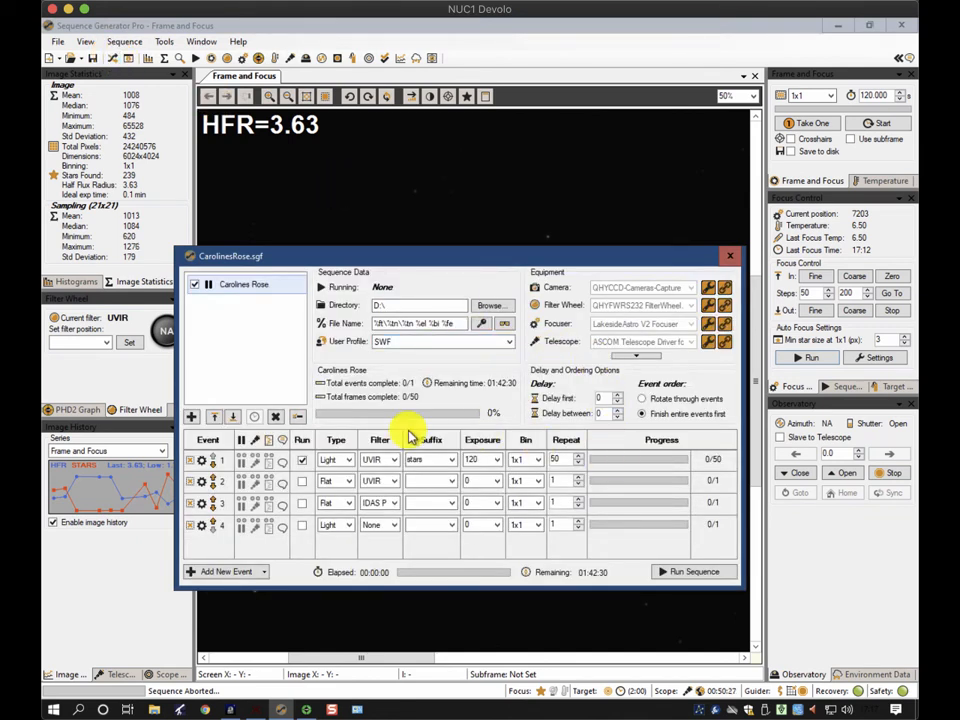
left_click(537, 461)
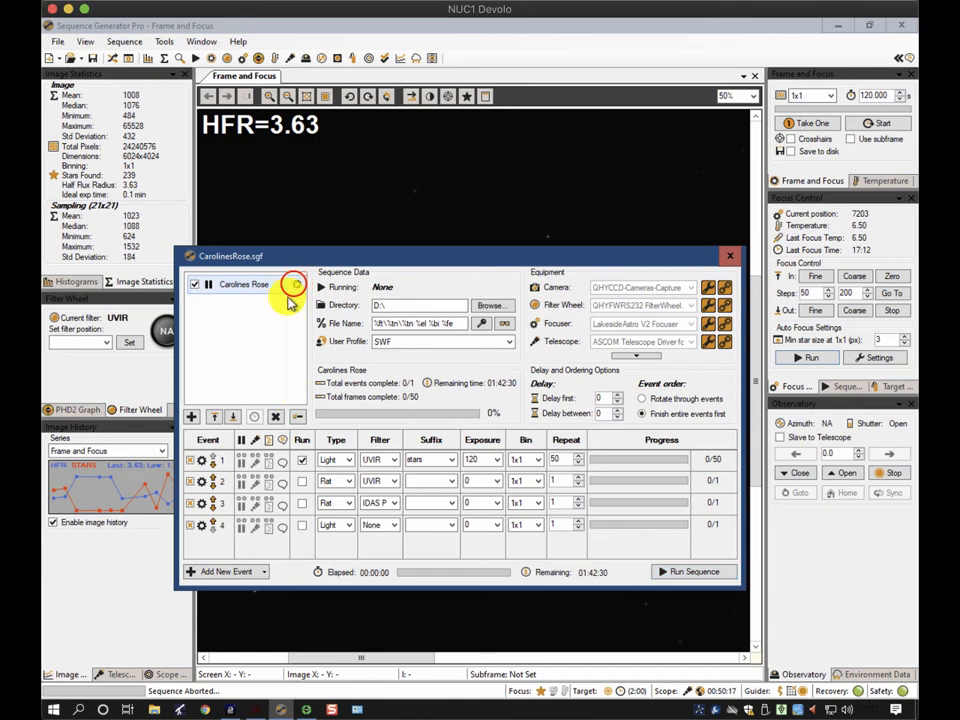
double_click(294, 284)
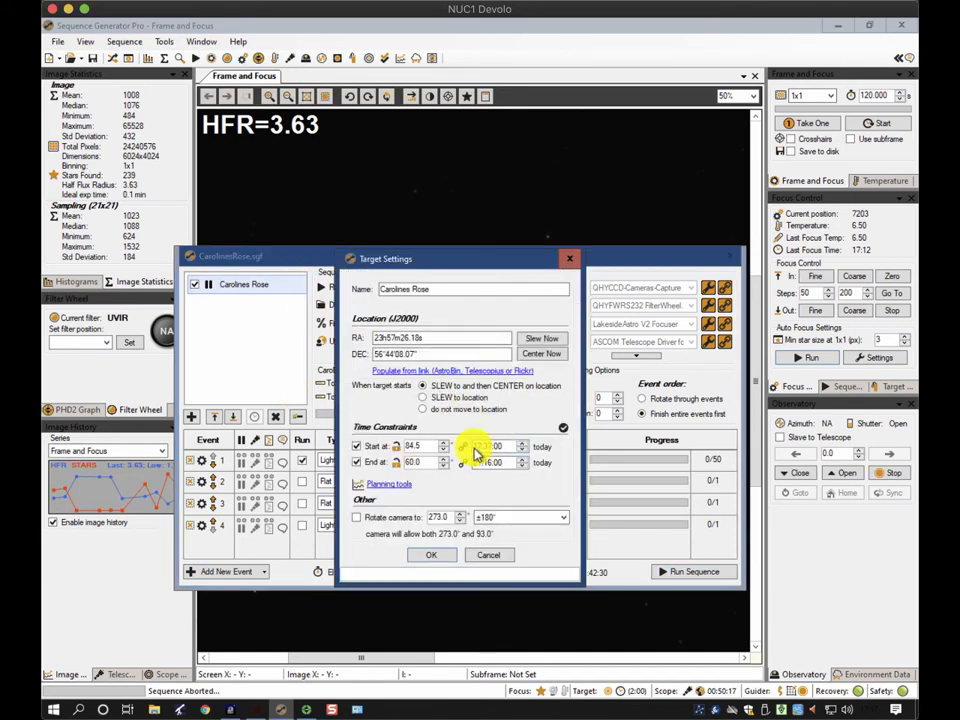
left_click(445, 558)
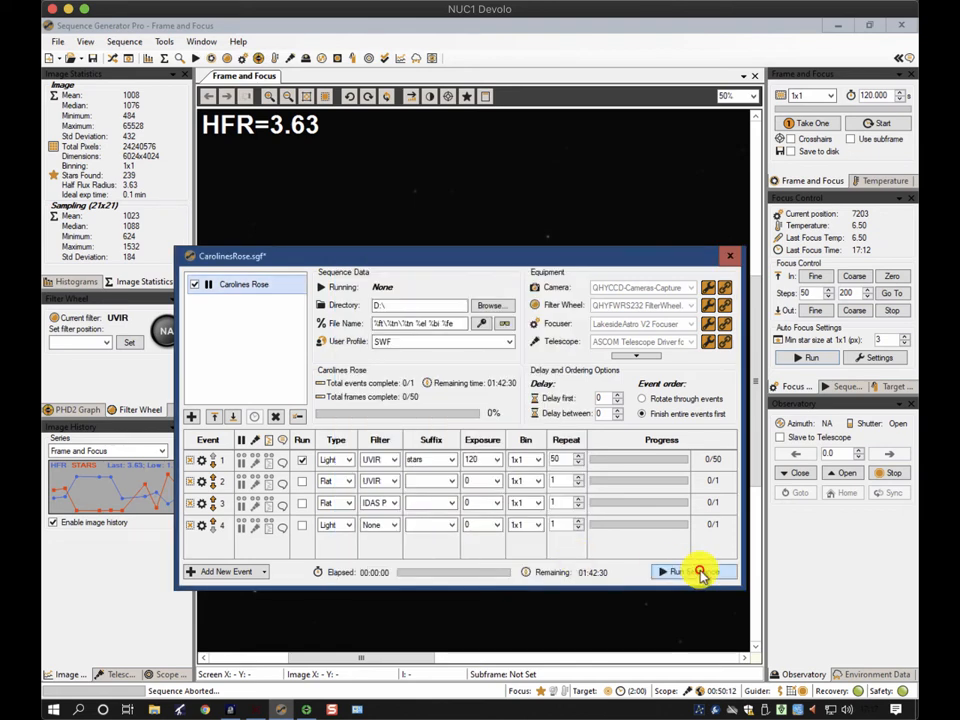
left_click(700, 573)
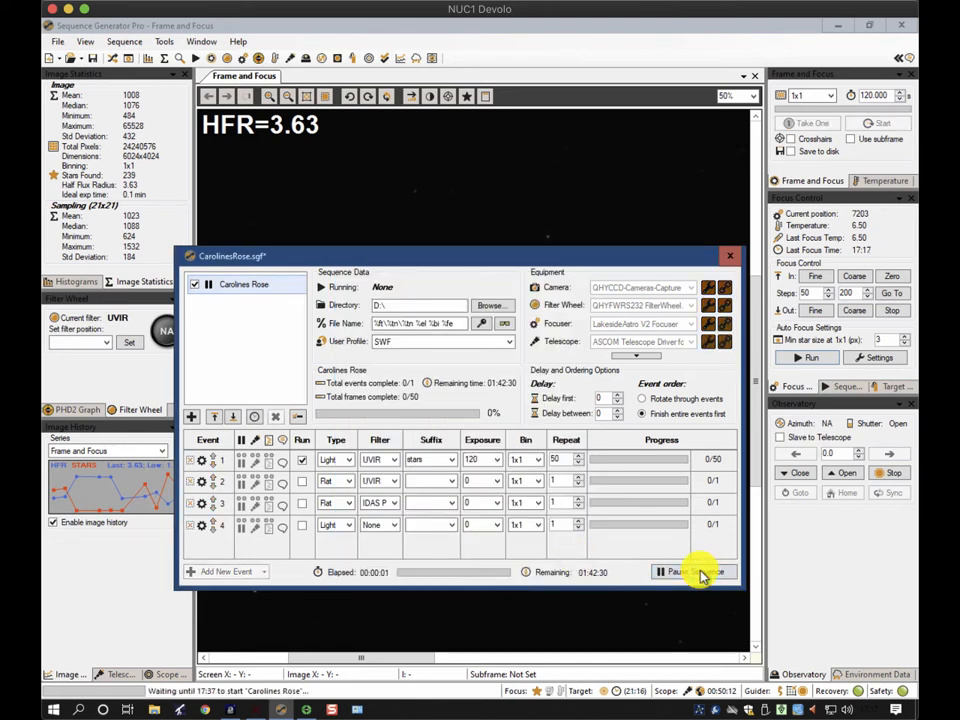
left_click(730, 256)
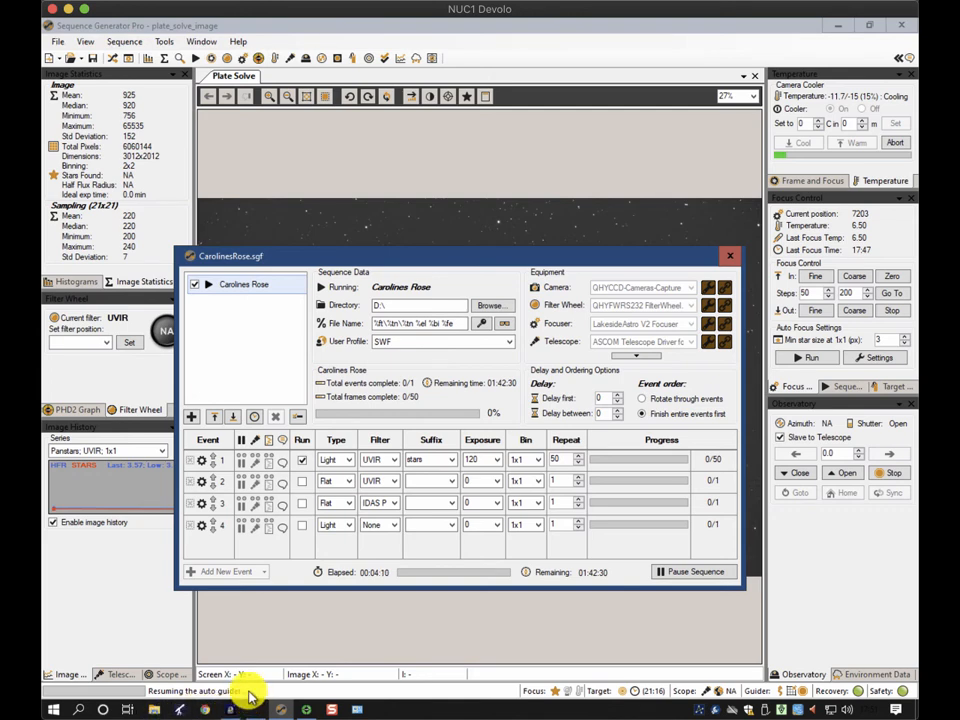
Check the guiding status in PHD2, minimize it, and close the sequence window
left_click(307, 709)
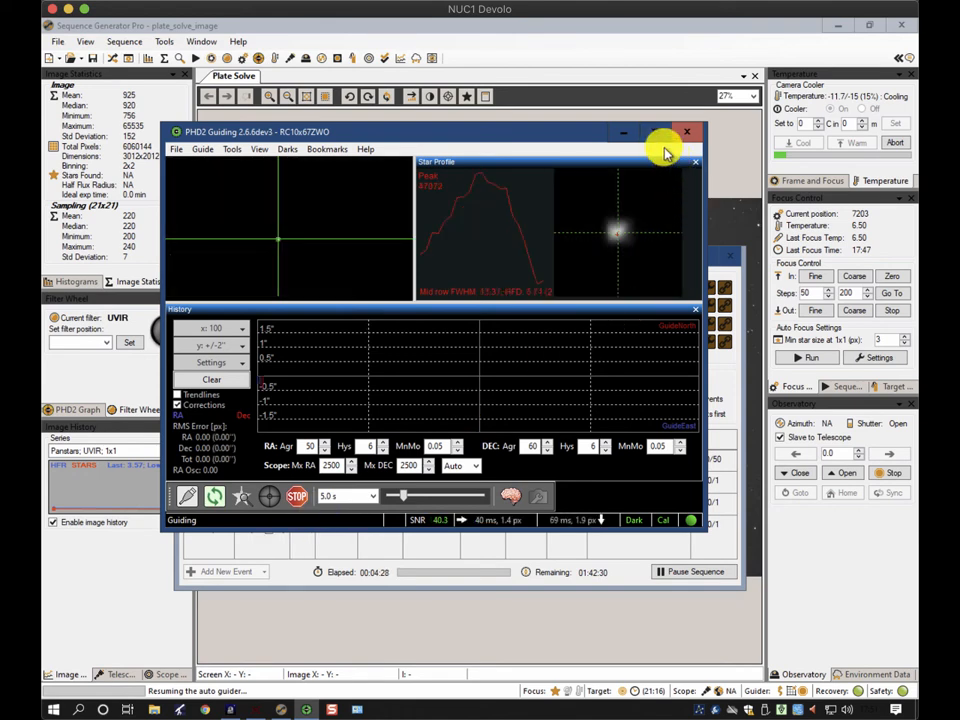
left_click(620, 133)
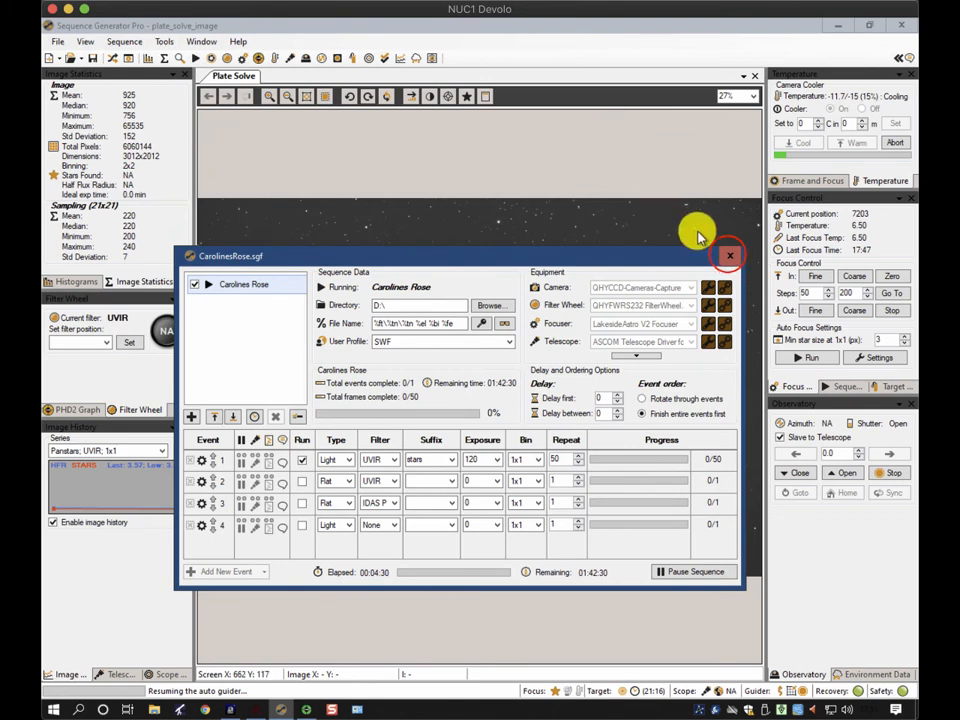
left_click(728, 257)
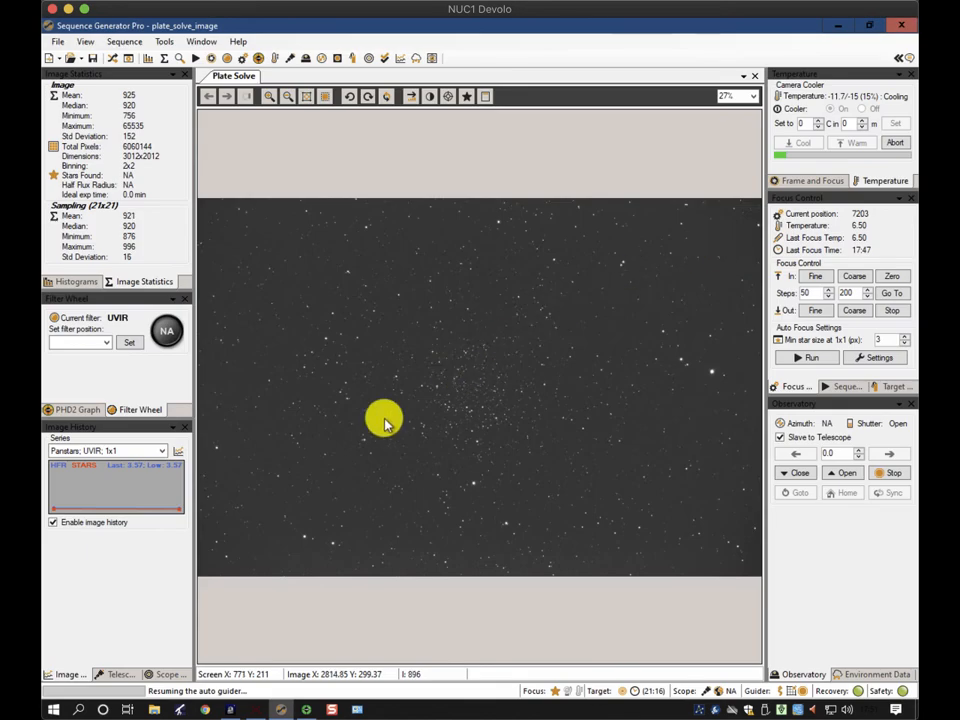
Show the PHD2 guiding graph panel and inspect its RA and Dec trace
left_click(72, 410)
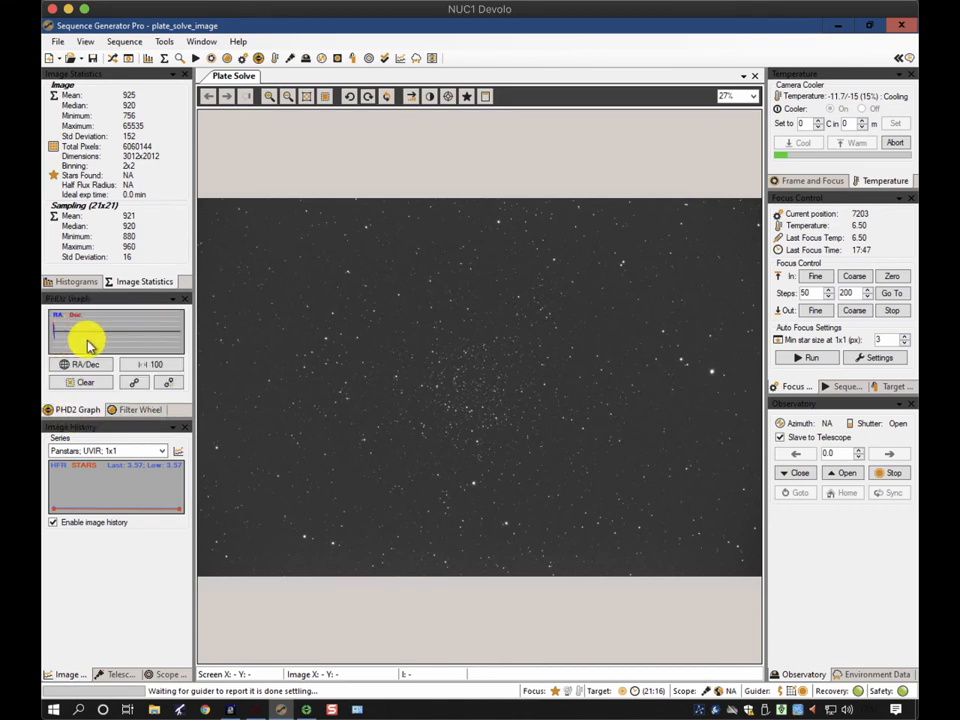
mouse_move(313, 710)
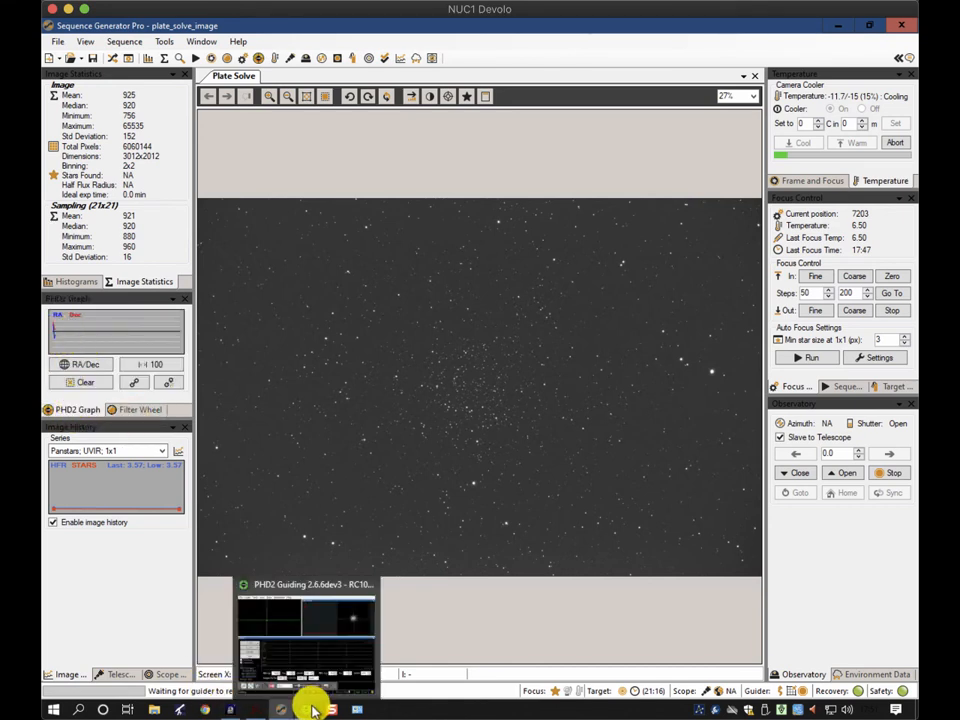
left_click(94, 345)
left_click(106, 343)
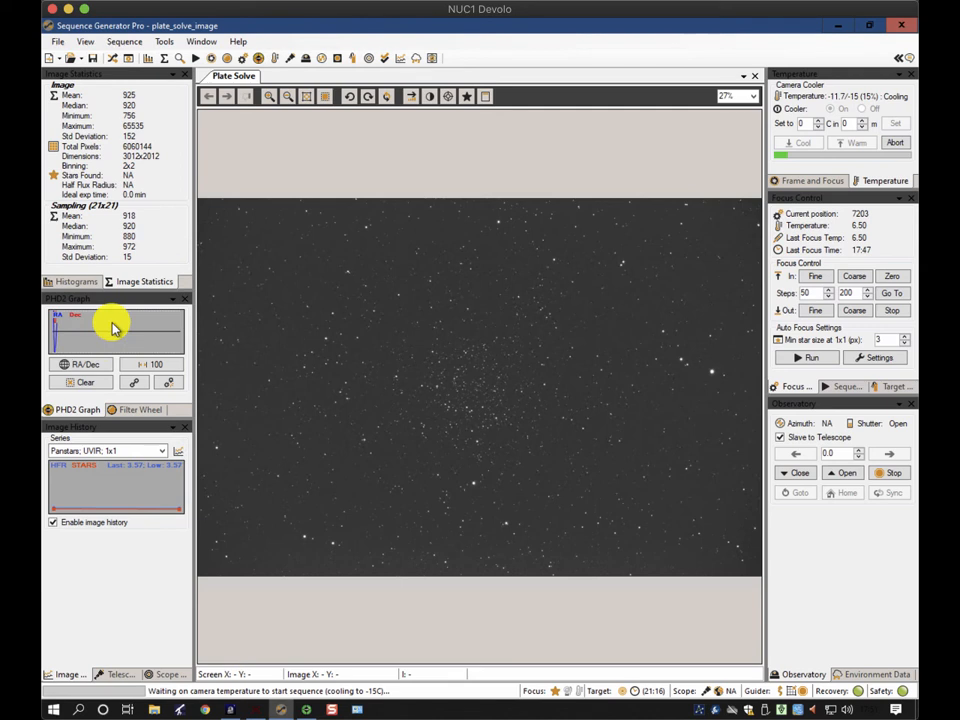
left_click(104, 331)
left_click(107, 341)
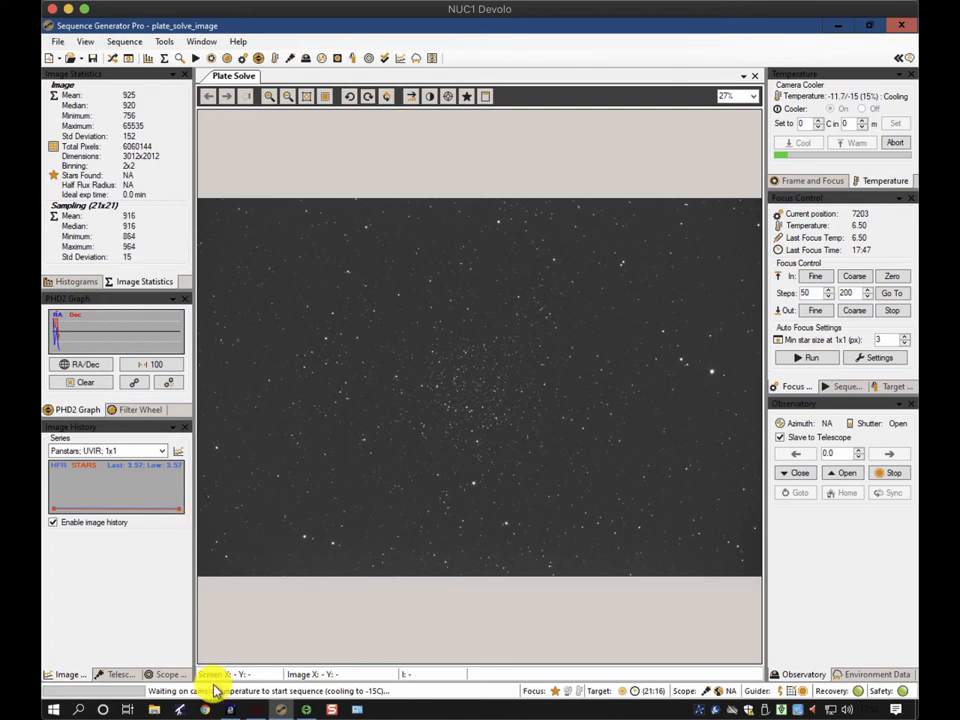
Inspect the control panel's auto guide dithering and settling options, then close it
left_click(129, 62)
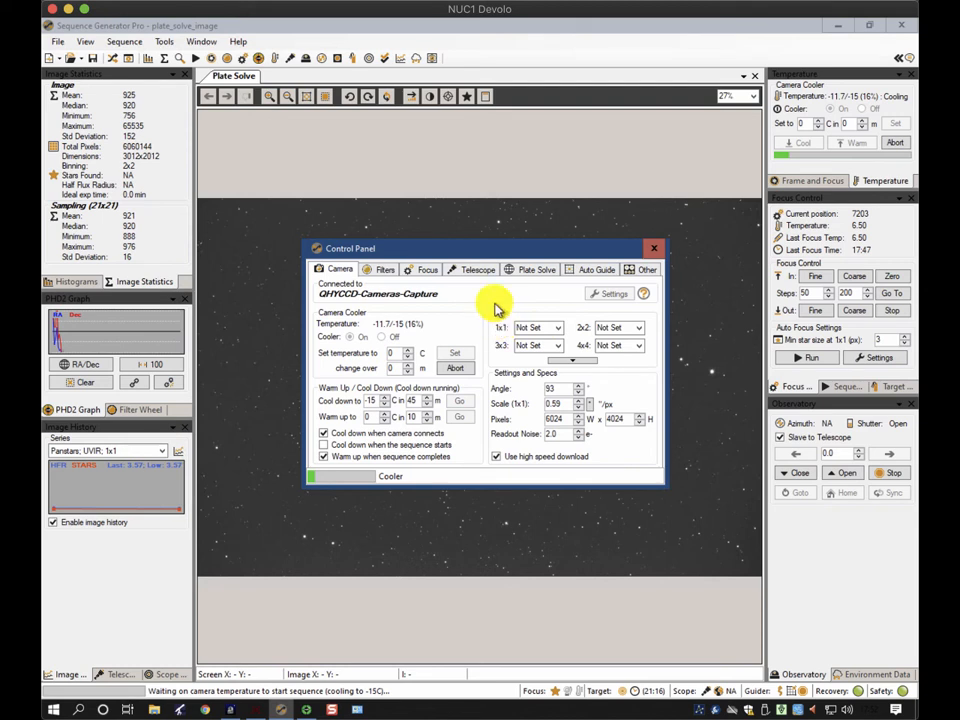
left_click(590, 269)
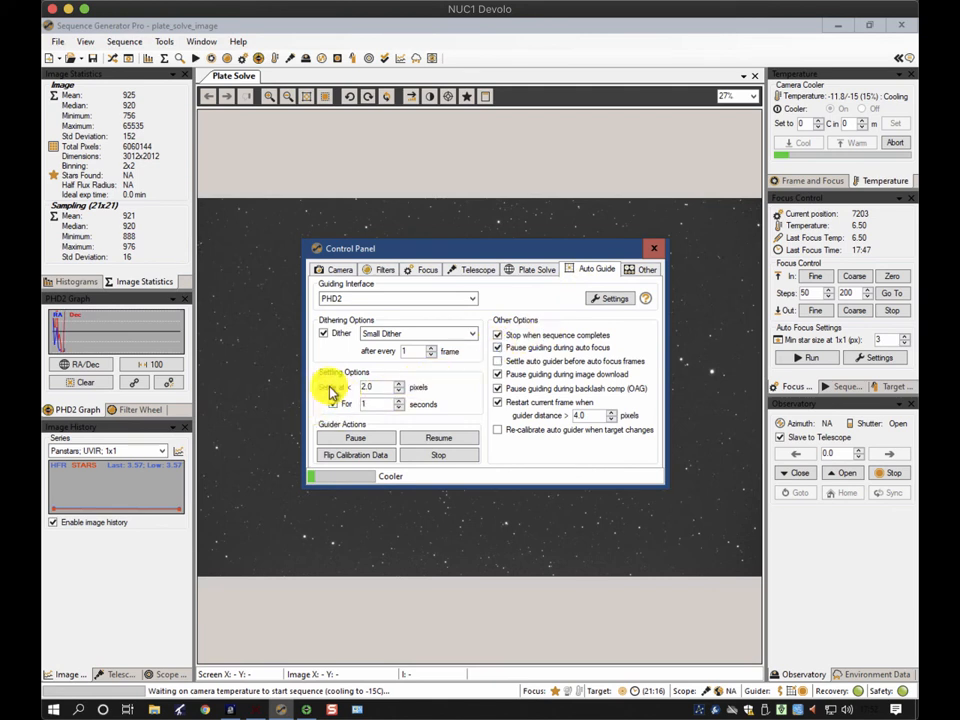
double_click(398, 389)
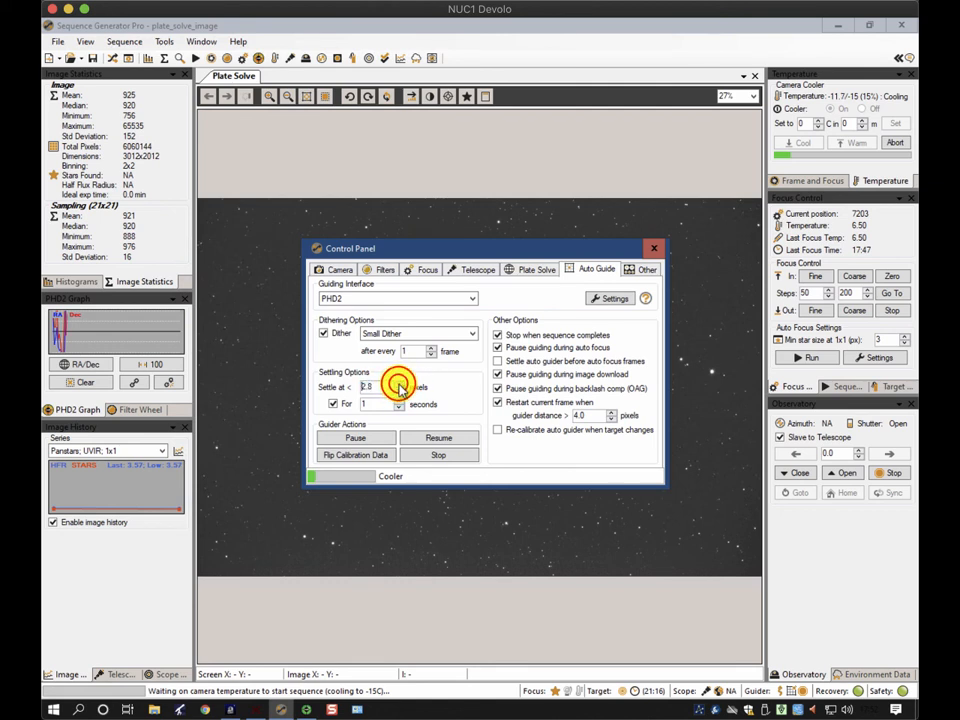
left_click(398, 390)
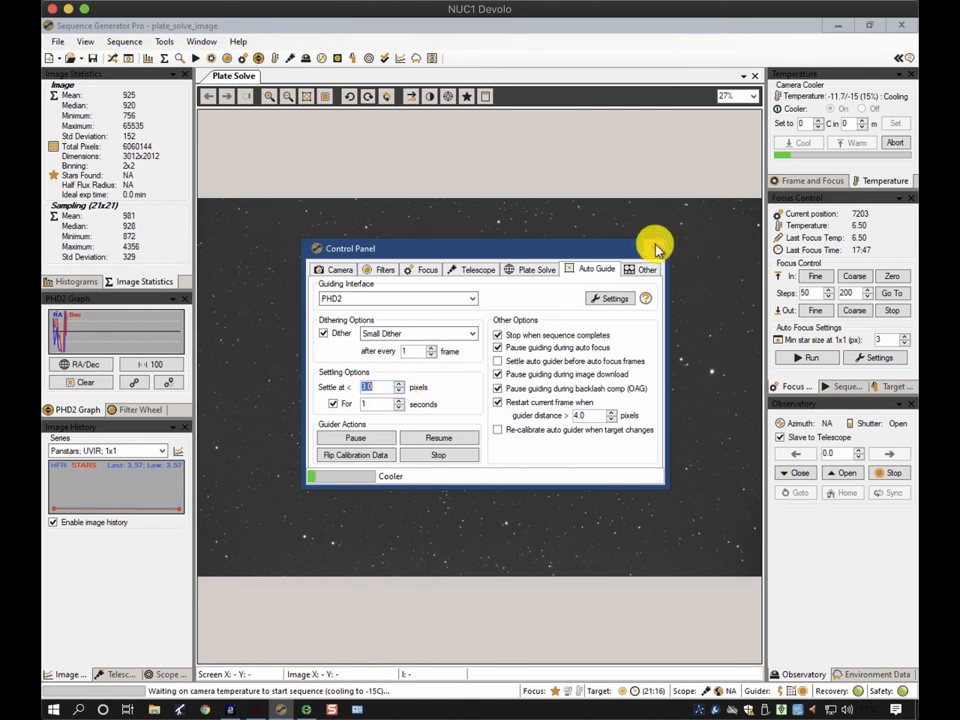
left_click(655, 246)
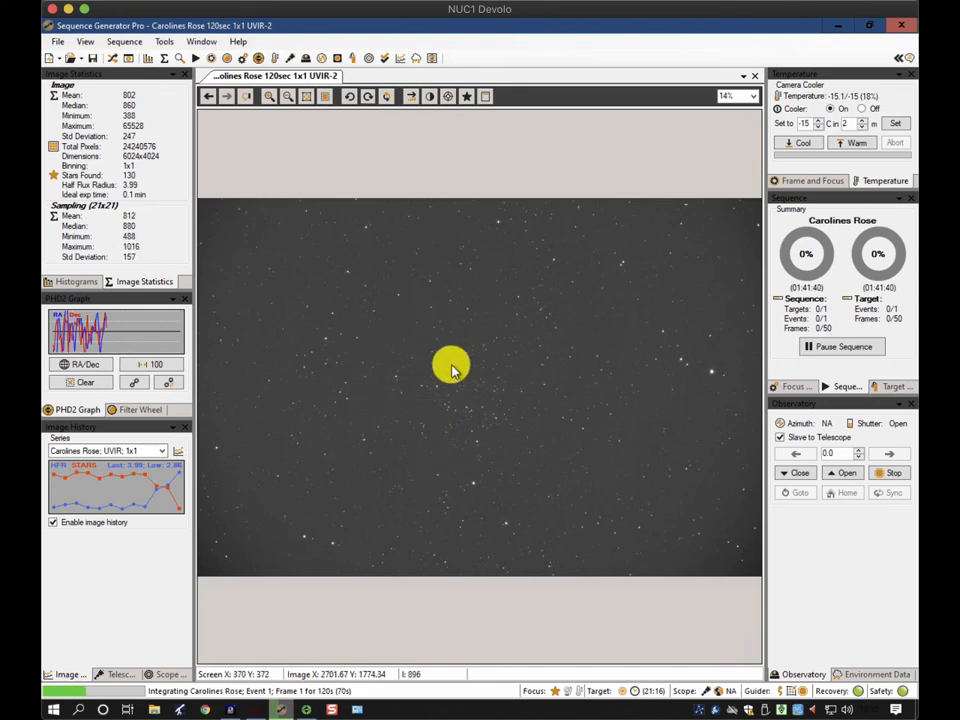
Check the mount tracking status in TheSkyX, minimize it, and reopen the sequence window
left_click(255, 710)
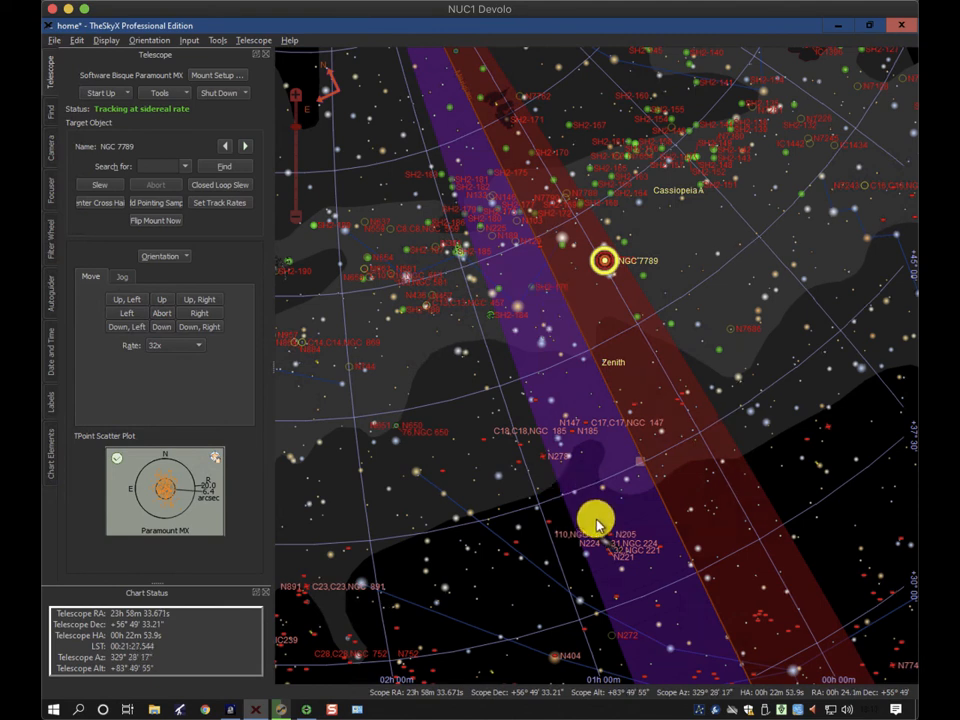
left_click(839, 25)
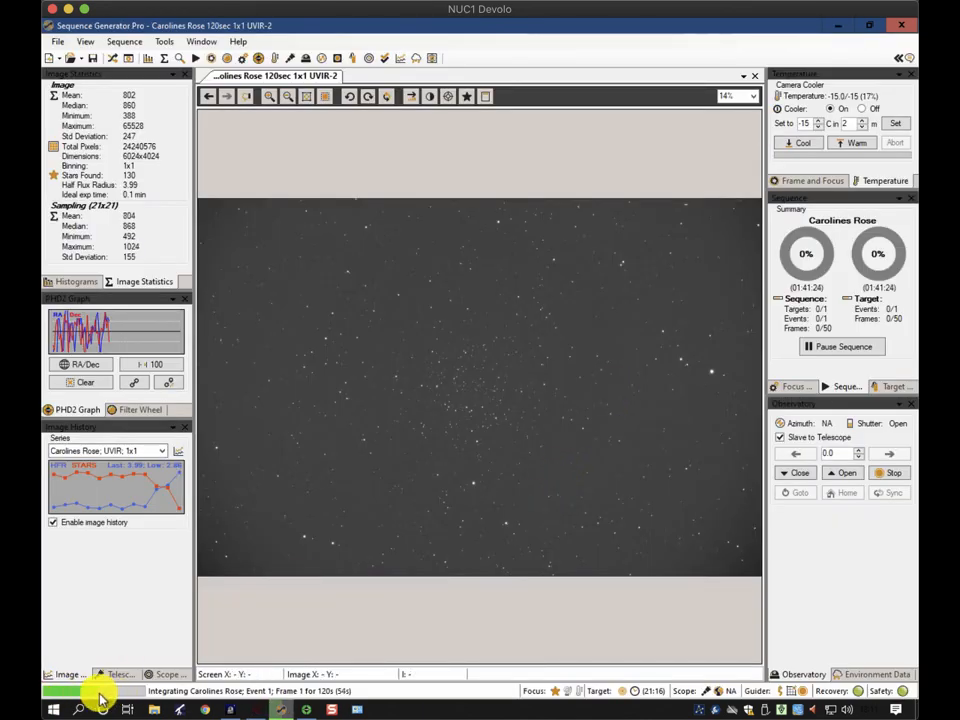
left_click(112, 57)
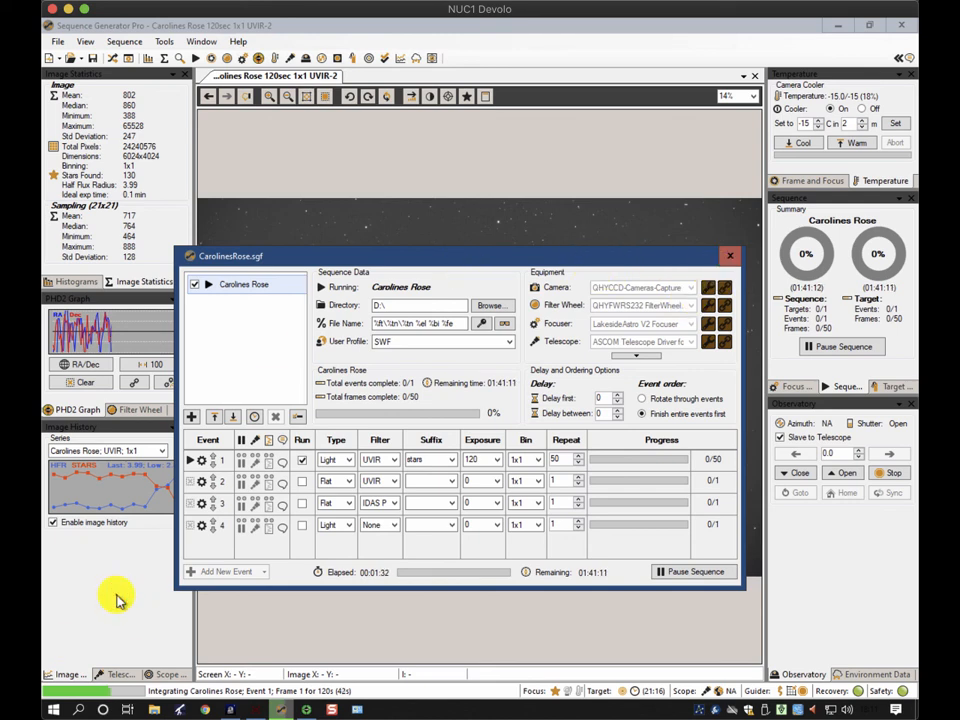
Browse the image history series, returning to Caroline's Rose UVIR 1x1, and close the sequence window
left_click(118, 600)
left_click(156, 453)
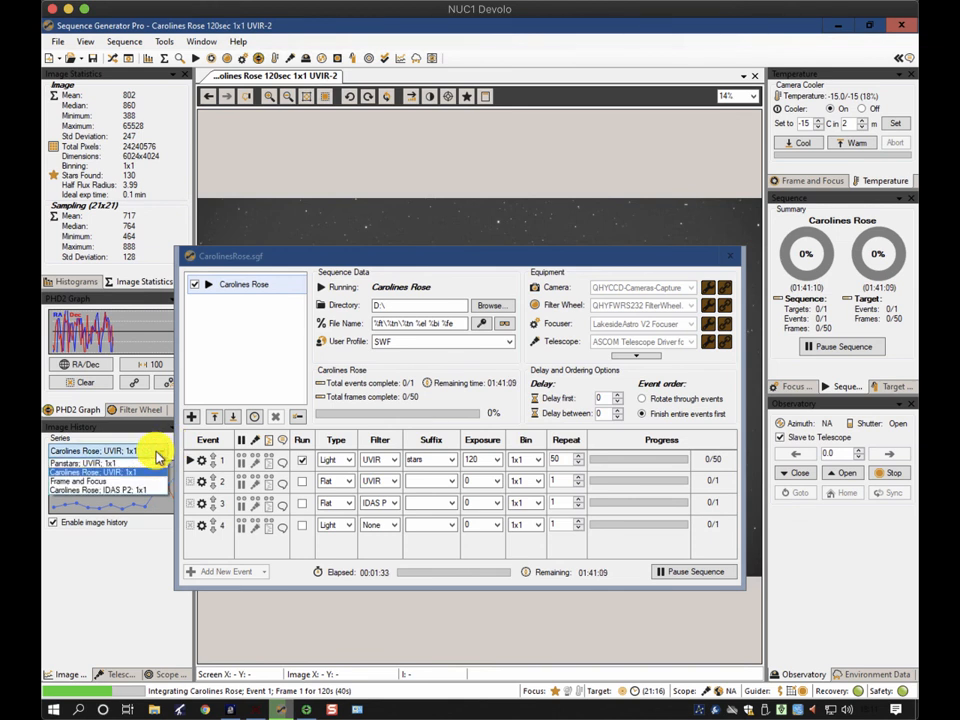
left_click(102, 462)
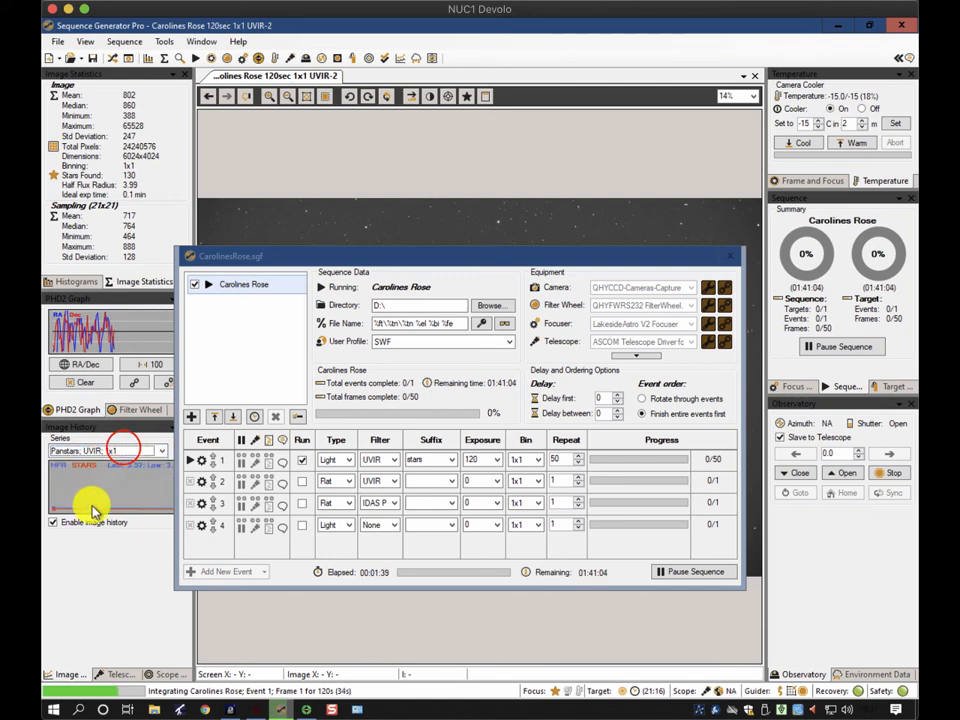
left_click(122, 450)
left_click(100, 490)
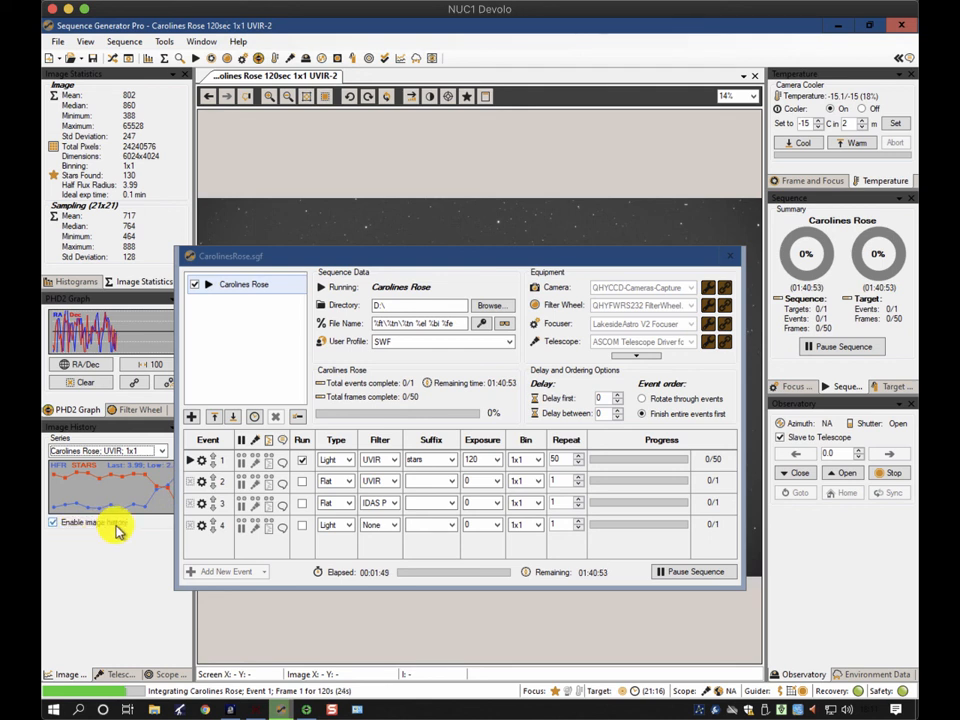
left_click(162, 453)
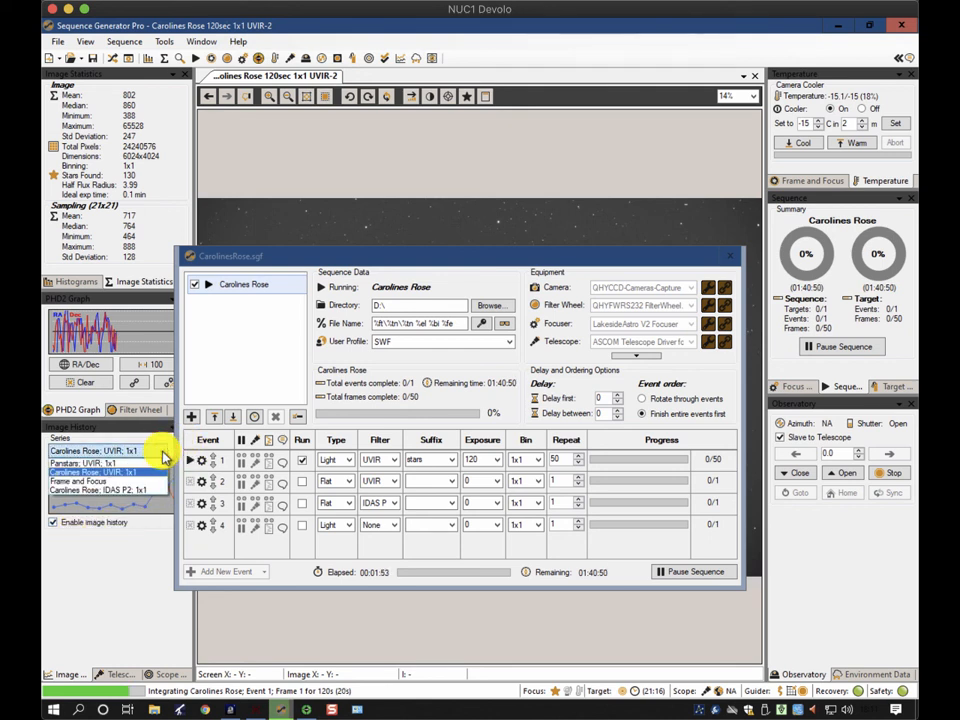
left_click(272, 258)
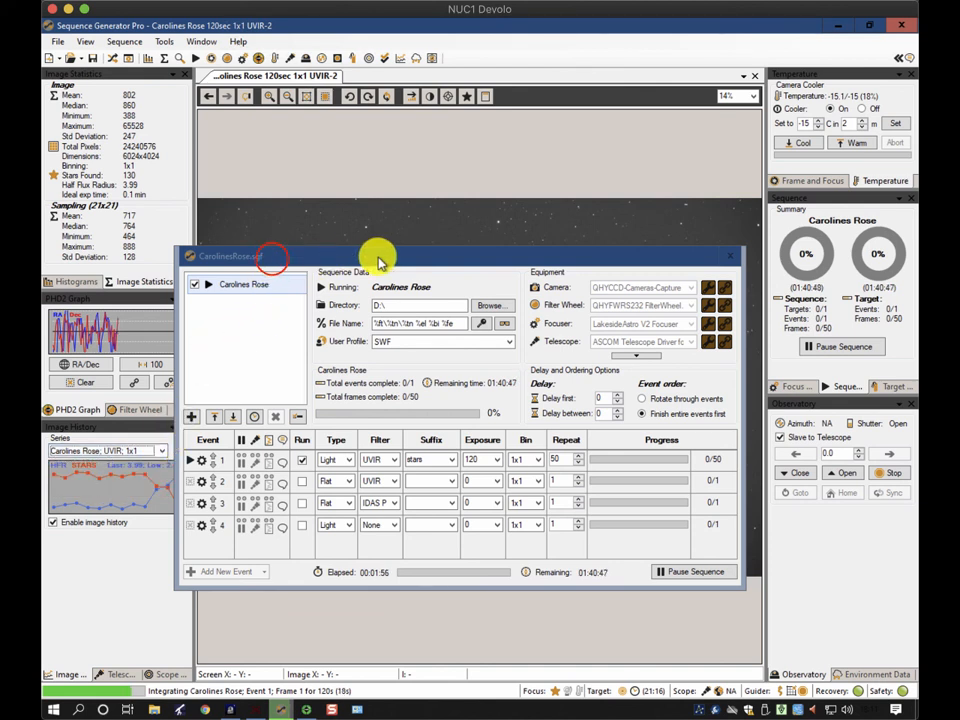
left_click(731, 256)
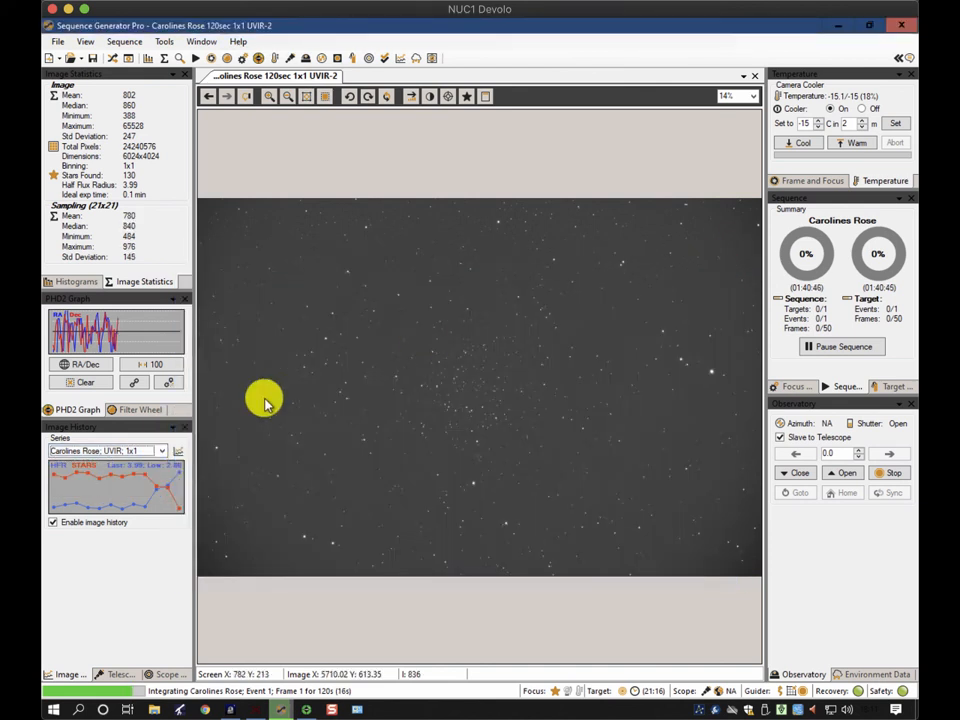
Clear all image history
right_click(176, 440)
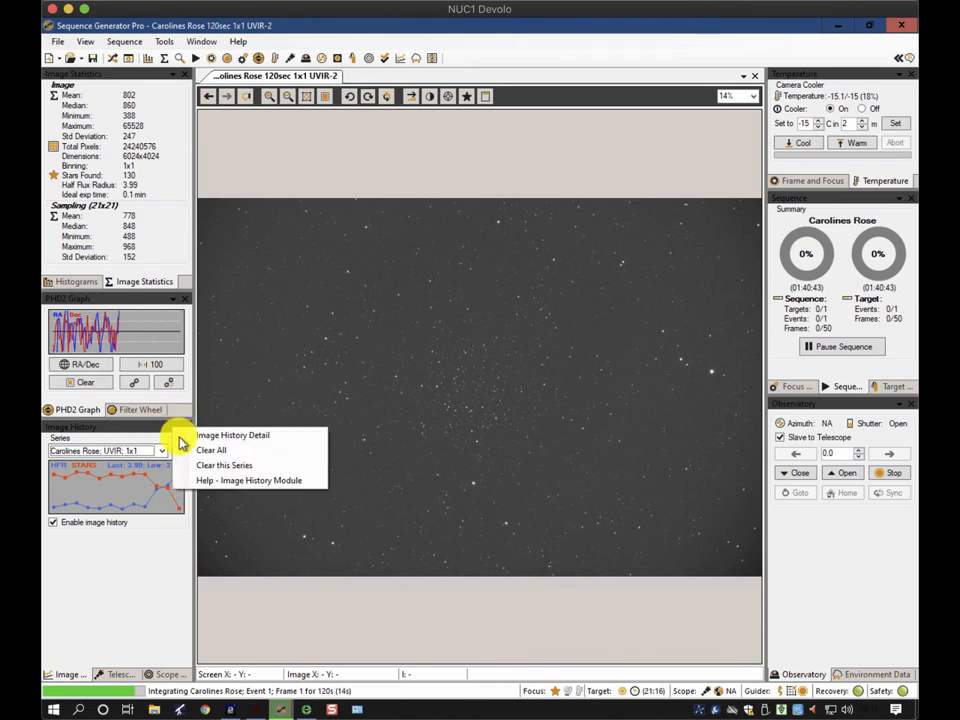
left_click(212, 450)
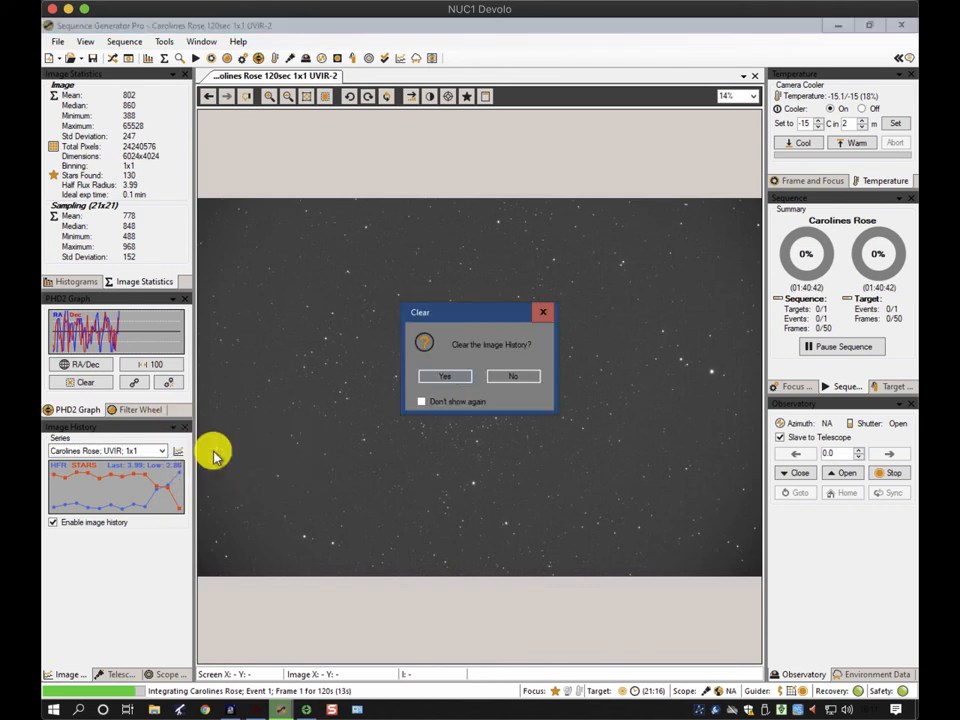
left_click(443, 375)
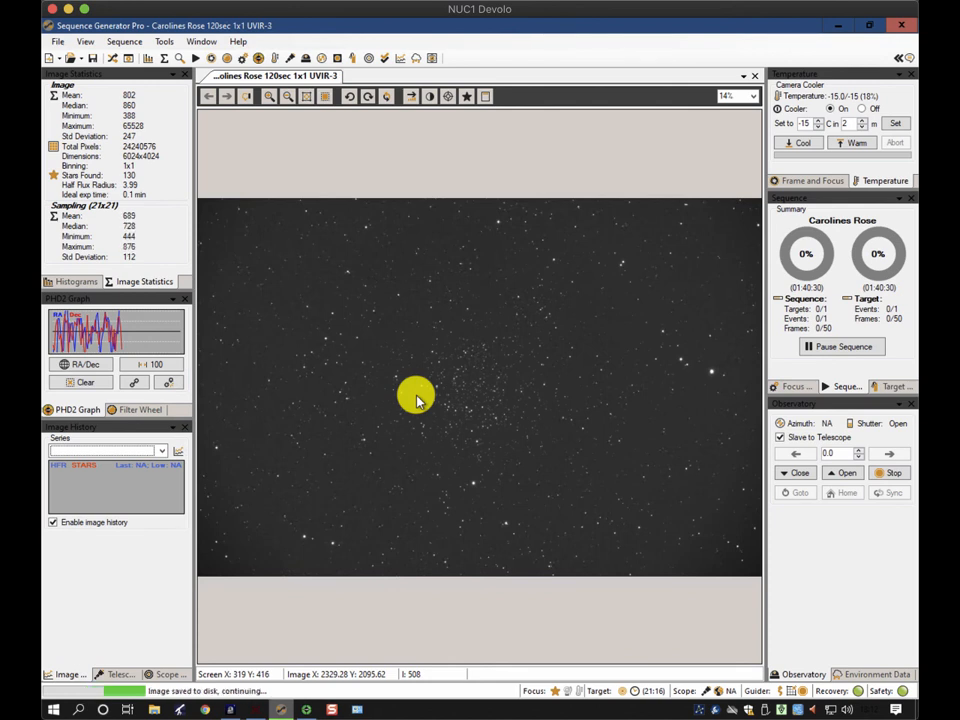
left_click(246, 100)
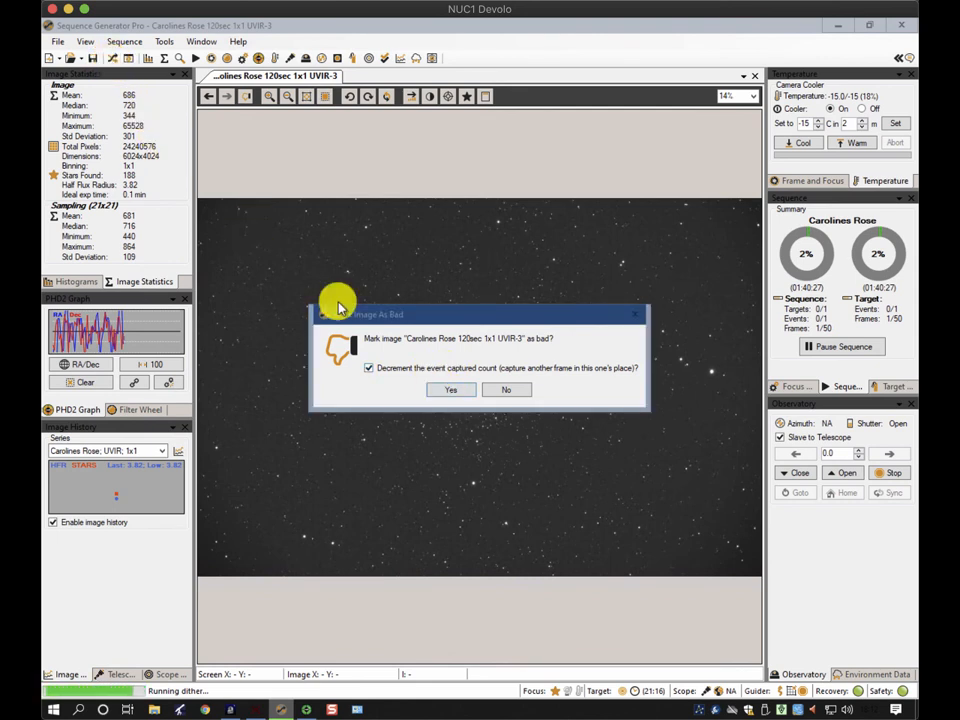
left_click(437, 394)
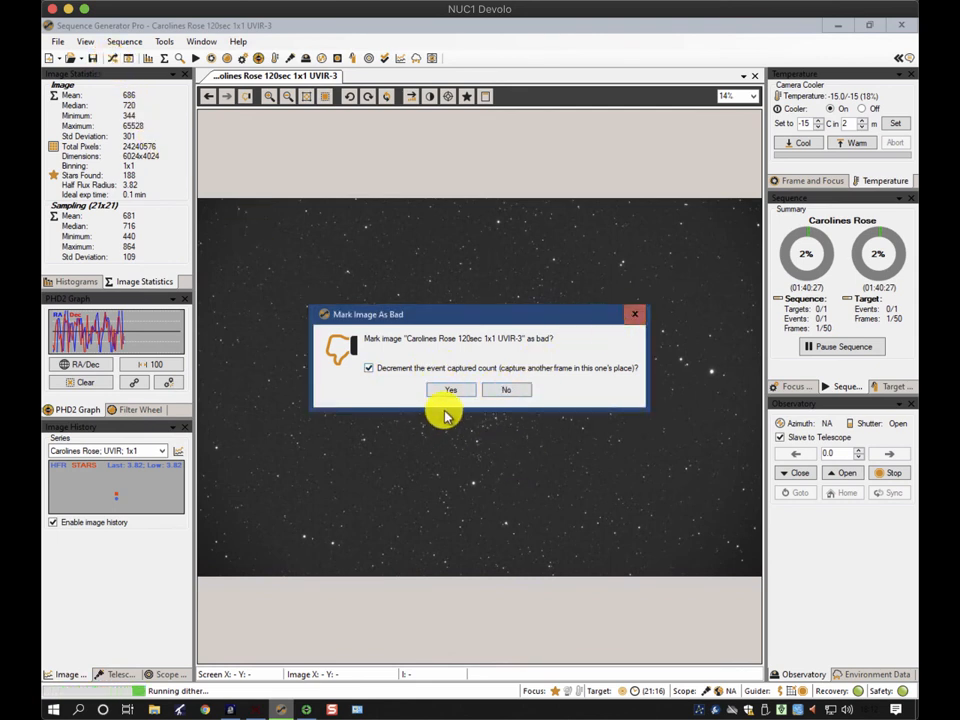
left_click(628, 316)
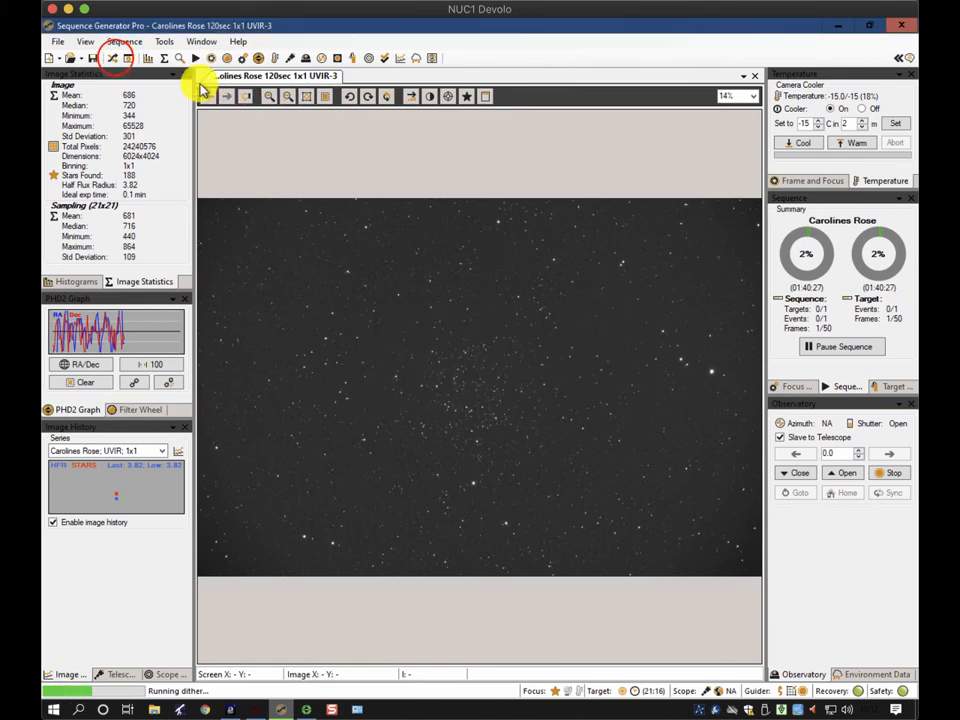
Mark the Caroline's Rose 120sec 1x1 UVIR-3 frame as bad, decrementing the captured count, and close the sequence window
left_click(116, 58)
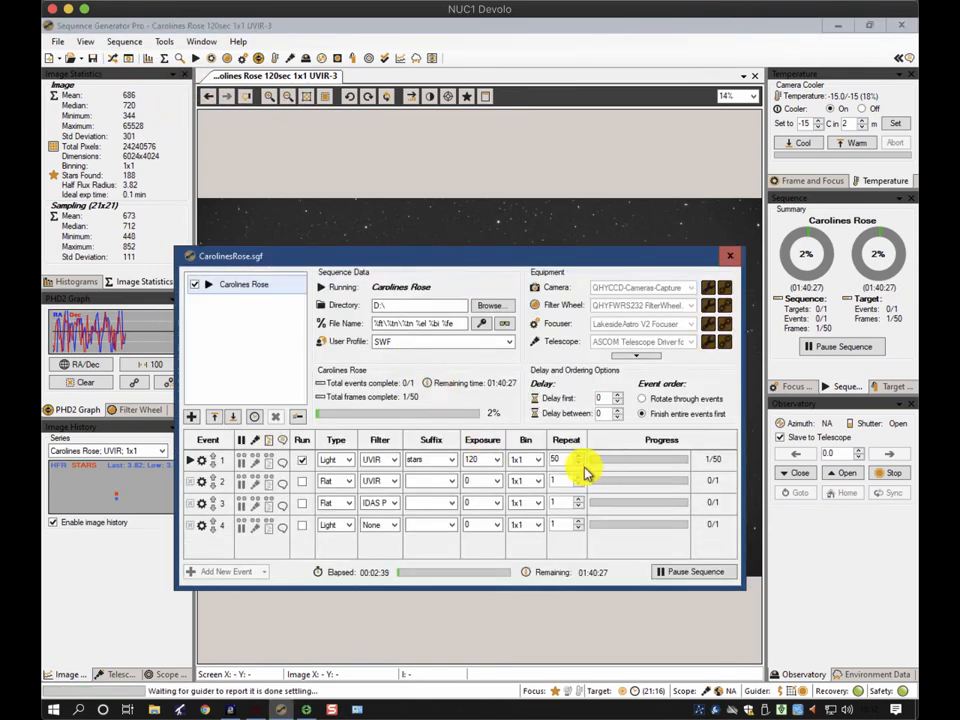
left_click(246, 97)
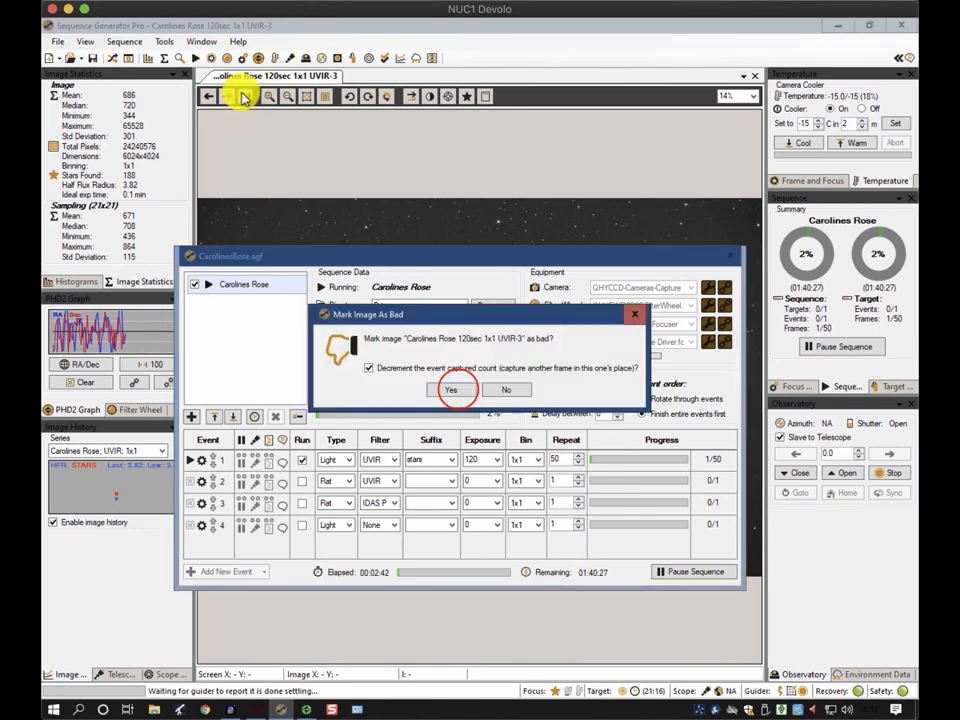
left_click(455, 389)
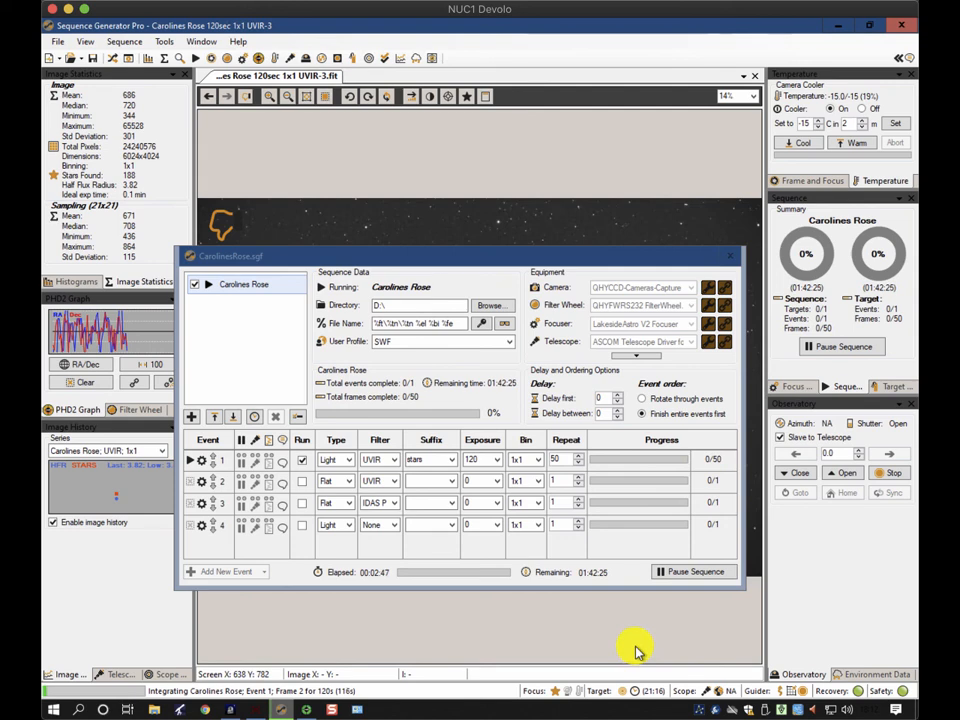
left_click(730, 255)
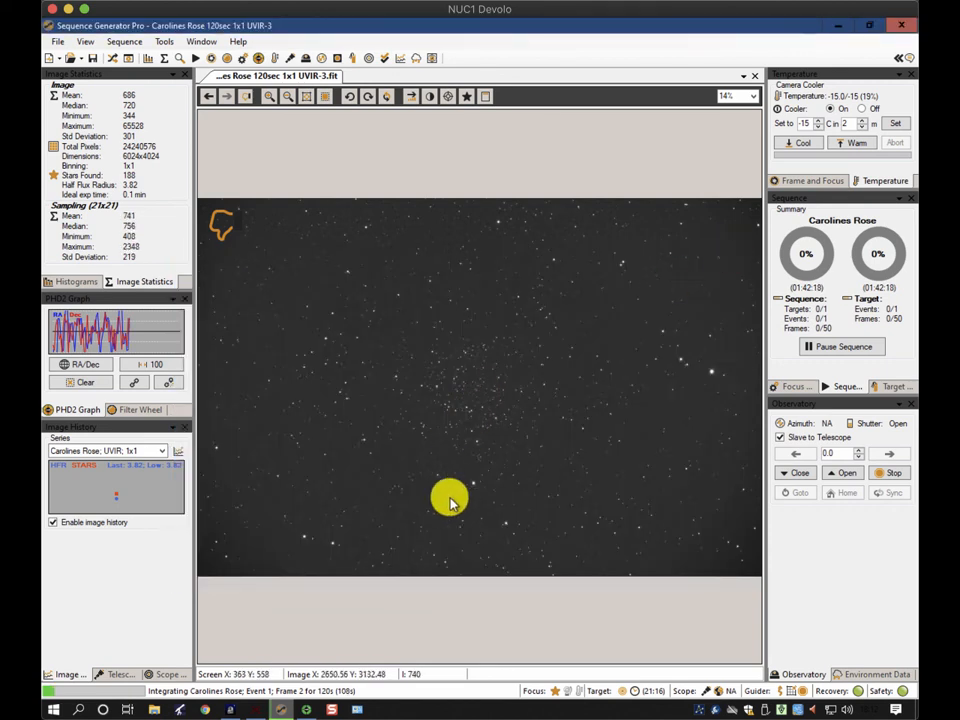